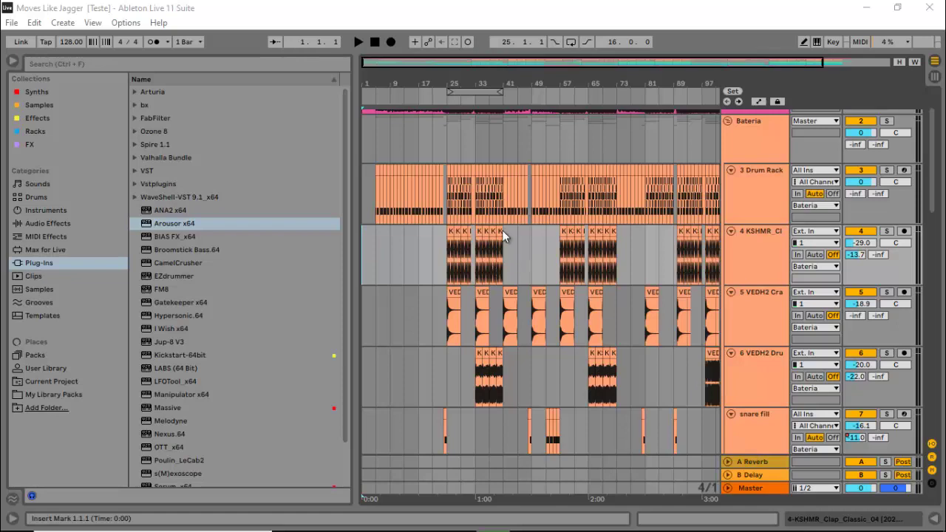
Look through the arrangement's reference, drum, synth and bass tracks along the timeline
{"action": "scroll", "coordinate": [491, 235], "scroll_direction": "up", "scroll_amount": 2}
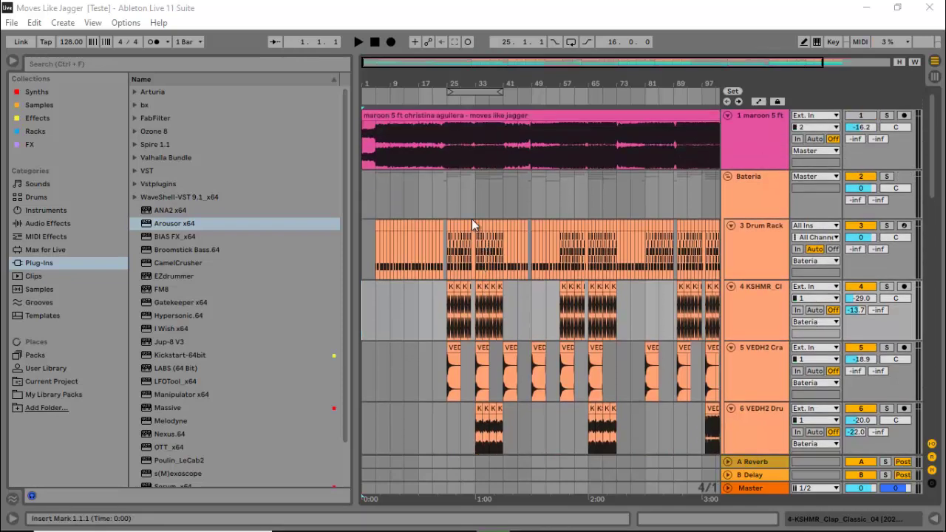
{"action": "scroll", "coordinate": [534, 284], "scroll_direction": "down", "scroll_amount": 15}
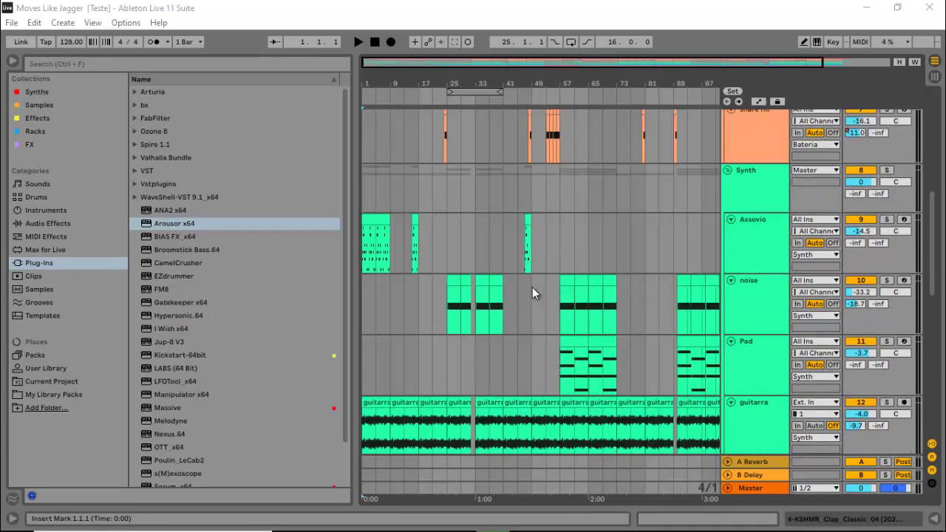
{"action": "scroll", "coordinate": [532, 292], "scroll_direction": "down", "scroll_amount": 6}
{"action": "scroll", "coordinate": [532, 292], "scroll_direction": "up", "scroll_amount": 13}
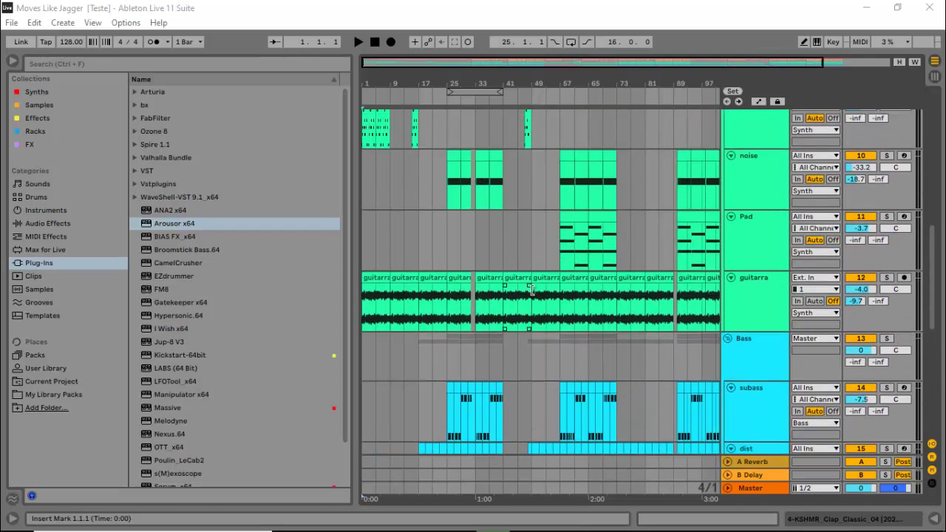
{"action": "scroll", "coordinate": [532, 295], "scroll_direction": "up", "scroll_amount": 10}
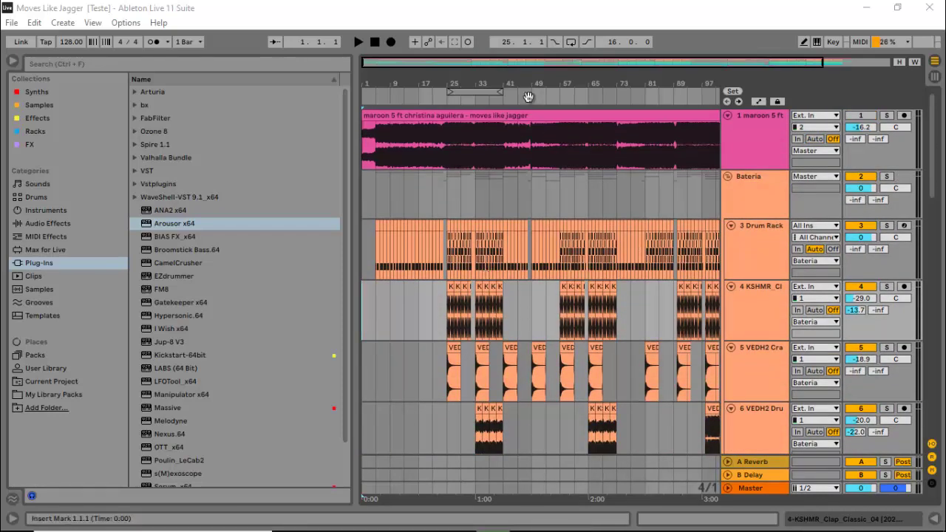
{"action": "left_click_drag", "start_coordinate": [515, 67], "coordinate": [514, 62]}
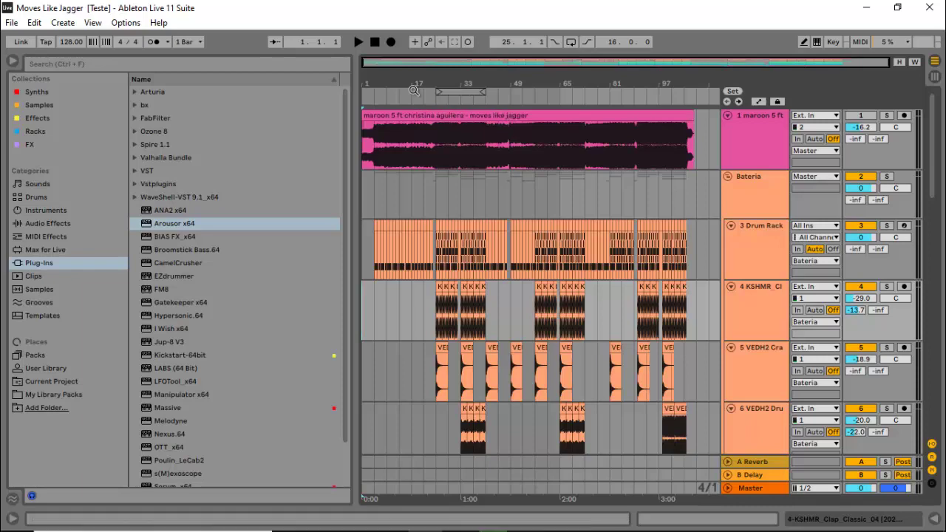
{"action": "left_click_drag", "start_coordinate": [412, 64], "coordinate": [387, 60]}
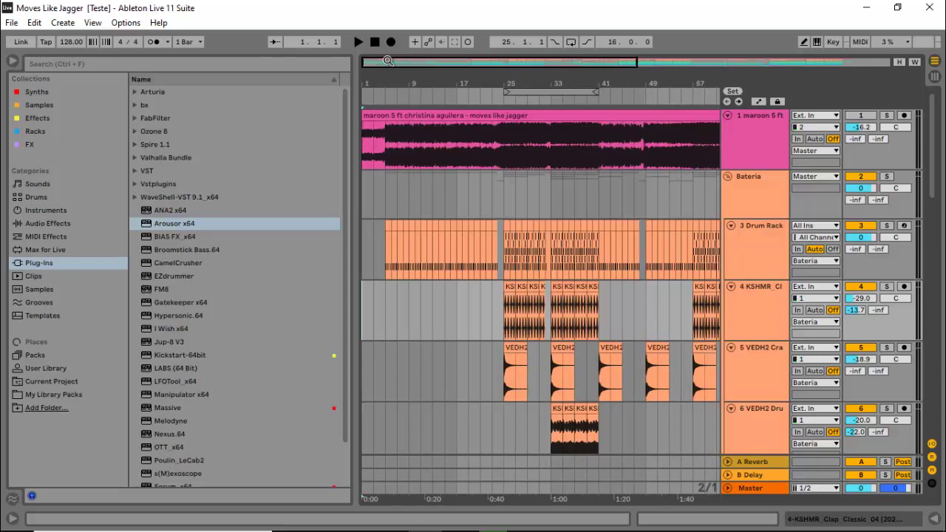
{"action": "scroll", "coordinate": [474, 161], "scroll_direction": "down", "scroll_amount": 10}
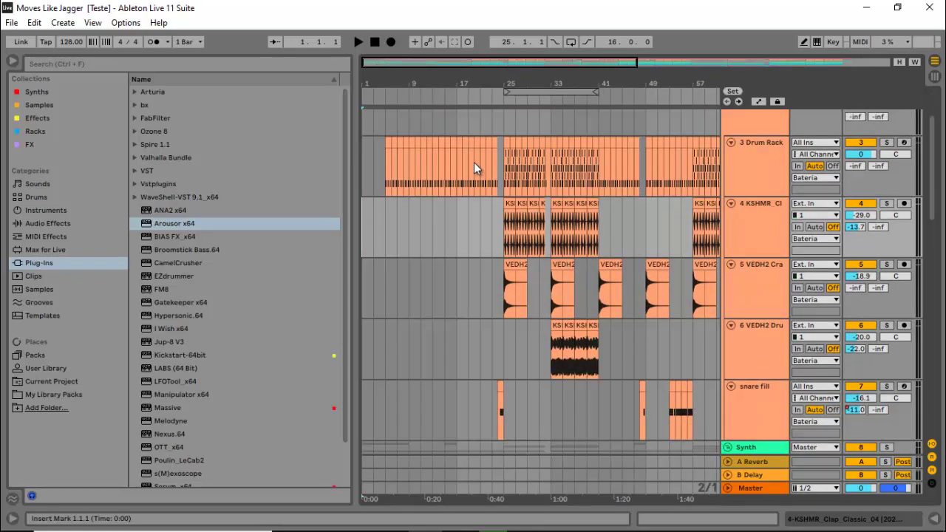
{"action": "scroll", "coordinate": [474, 162], "scroll_direction": "up", "scroll_amount": 10}
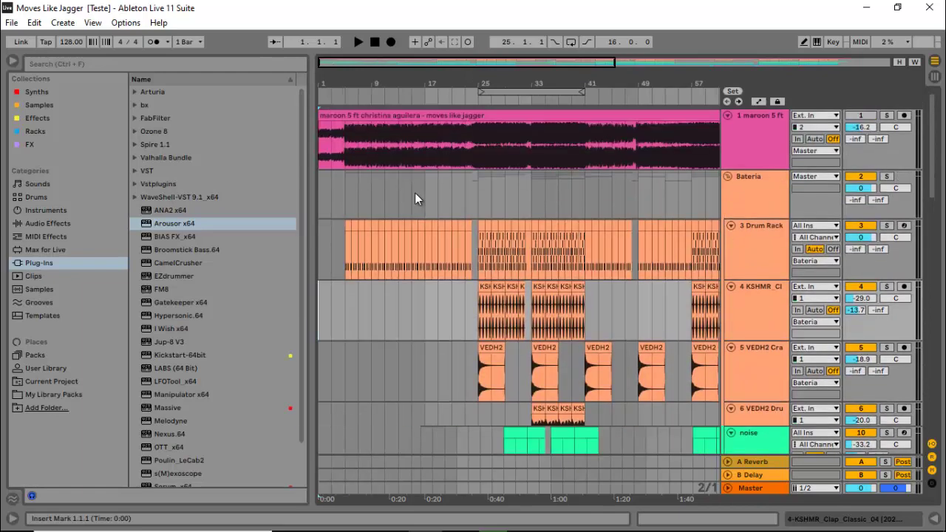
Select the Bateria group and look over the drum tracks it contains
{"action": "left_click", "coordinate": [322, 157]}
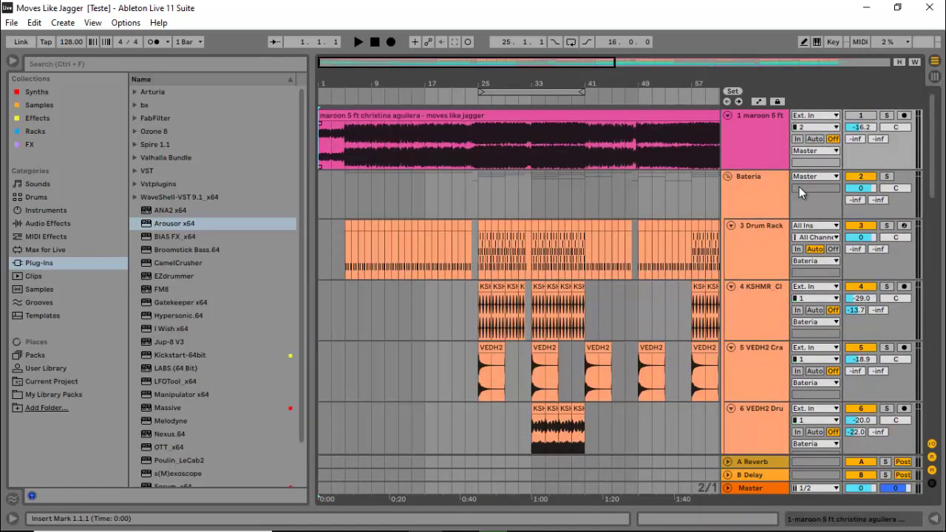
{"action": "left_click", "coordinate": [732, 178]}
{"action": "scroll", "coordinate": [592, 268], "scroll_direction": "down", "scroll_amount": 3}
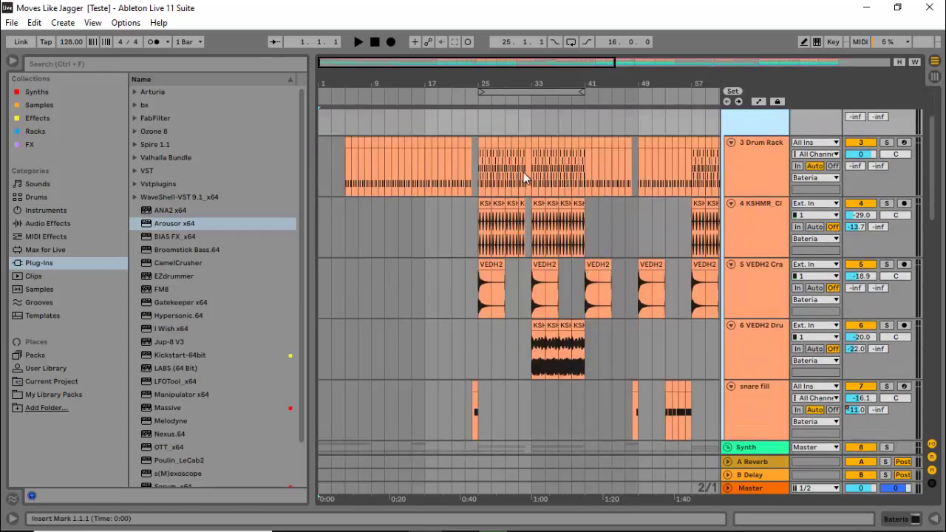
{"action": "scroll", "coordinate": [754, 212], "scroll_direction": "up", "scroll_amount": 3}
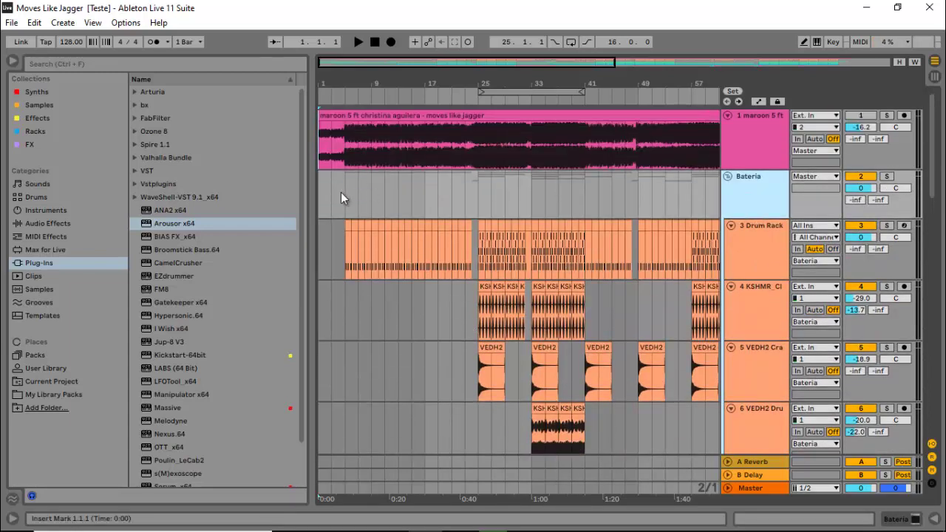
Solo the Maroon 5 reference track and play its intro from bar 1
{"action": "left_click", "coordinate": [322, 194]}
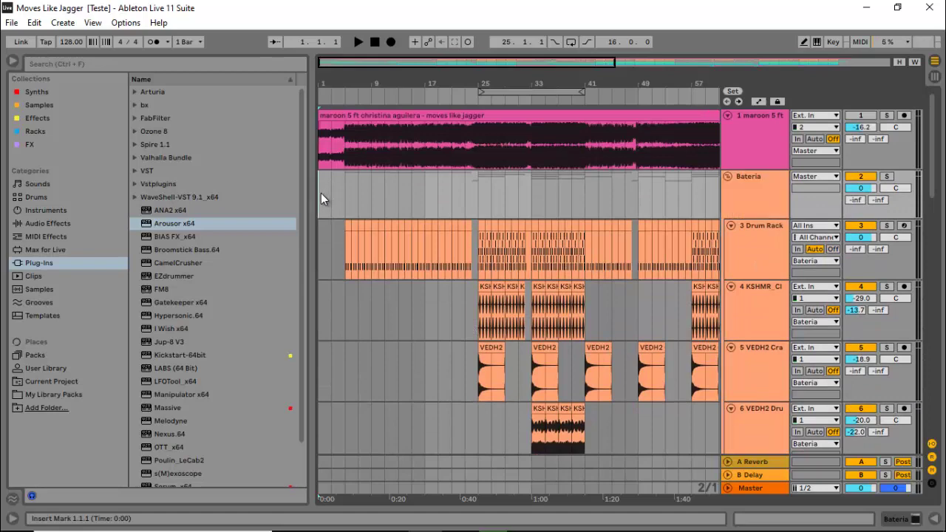
{"action": "left_click", "coordinate": [887, 116]}
{"action": "key", "text": "space"}
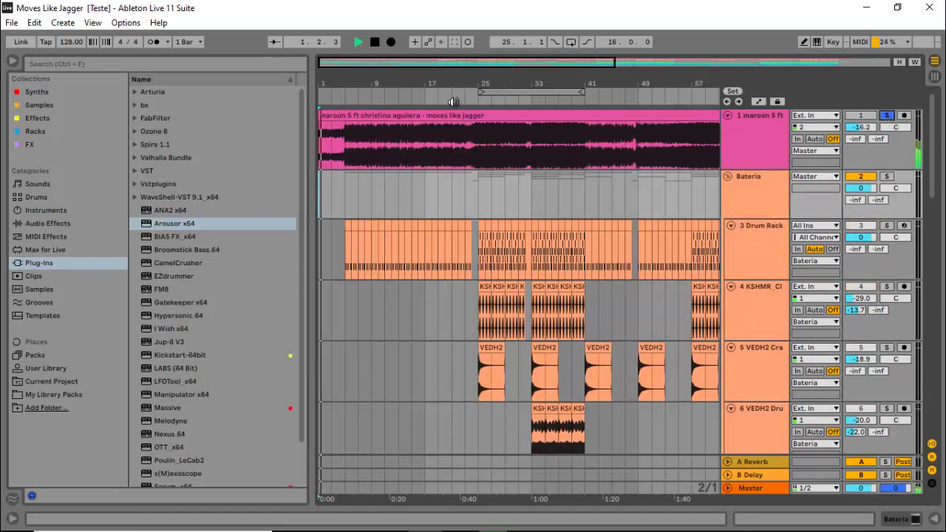
{"action": "left_click_drag", "start_coordinate": [340, 61], "coordinate": [340, 60]}
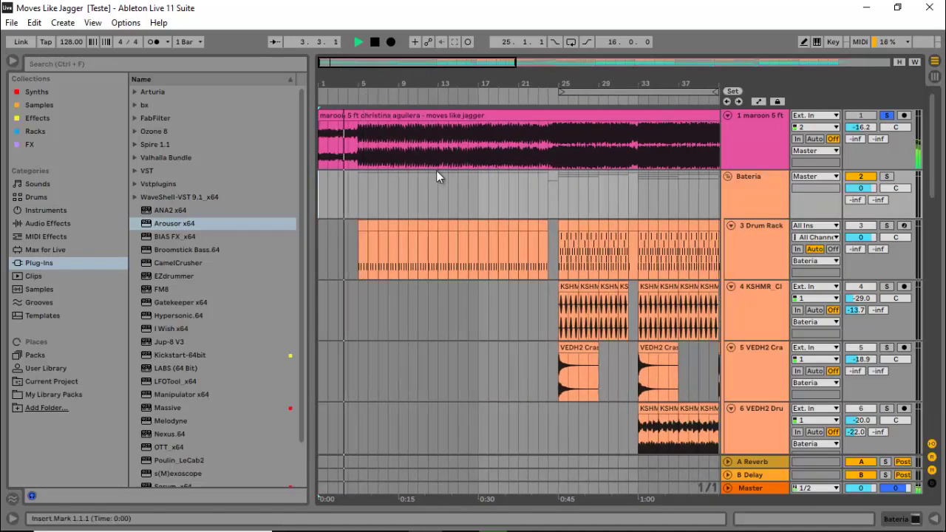
{"action": "key", "text": "space"}
Select the first guitarra clip, spanning bars 1 to 9
{"action": "scroll", "coordinate": [436, 175], "scroll_direction": "down", "scroll_amount": 5}
{"action": "scroll", "coordinate": [436, 174], "scroll_direction": "down", "scroll_amount": 6}
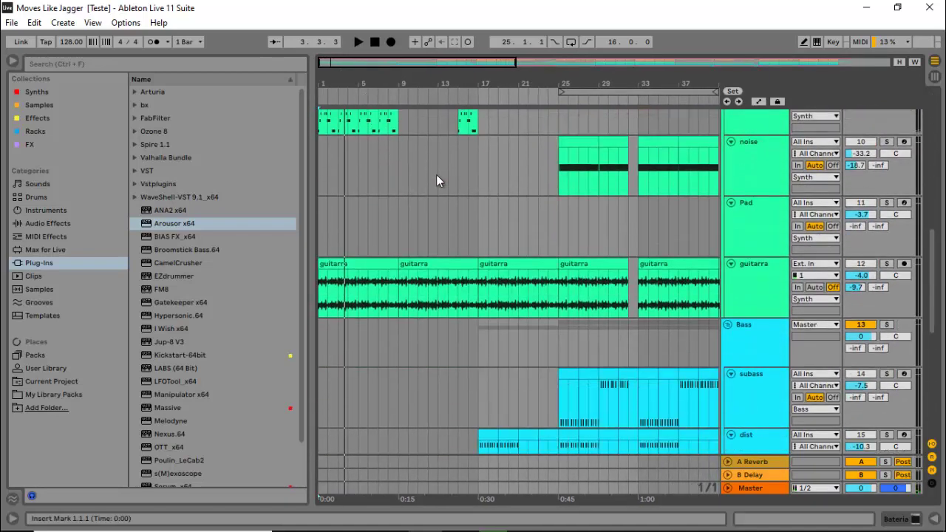
{"action": "left_click_drag", "start_coordinate": [347, 265], "coordinate": [407, 264]}
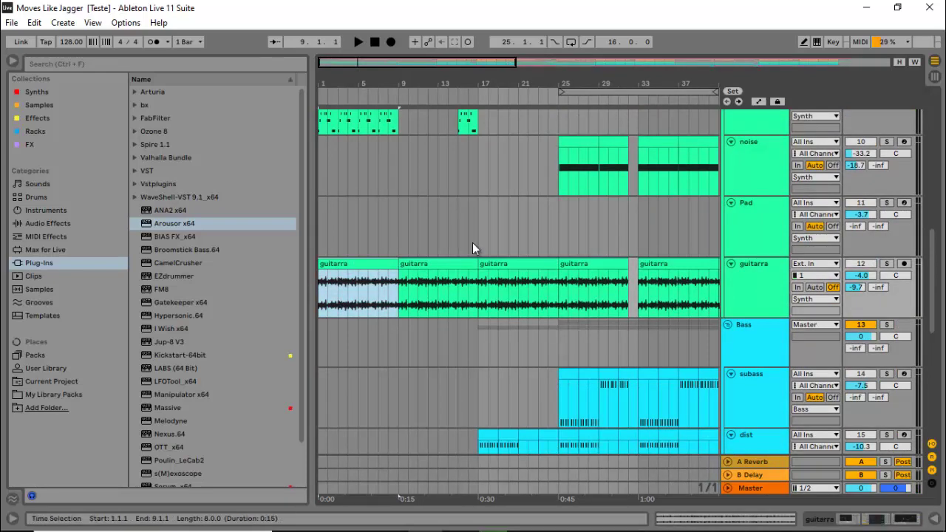
Turn off the reference track's solo and play the recreated intro from bar 1
{"action": "scroll", "coordinate": [473, 244], "scroll_direction": "up", "scroll_amount": 4}
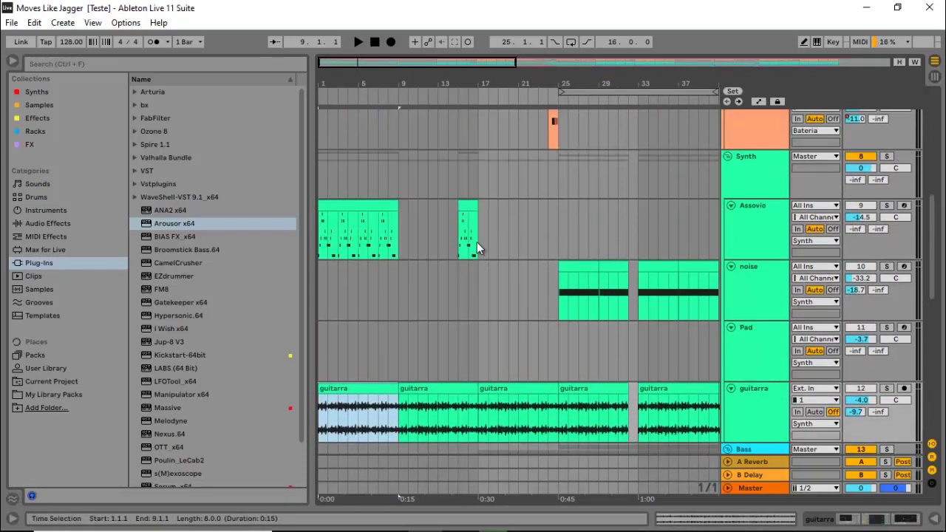
{"action": "scroll", "coordinate": [686, 223], "scroll_direction": "up", "scroll_amount": 5}
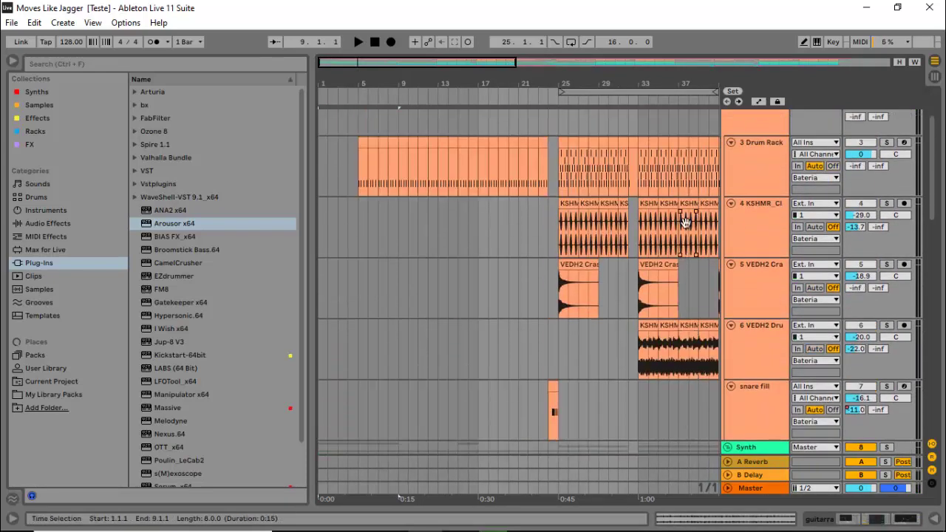
{"action": "scroll", "coordinate": [686, 222], "scroll_direction": "up", "scroll_amount": 2}
{"action": "scroll", "coordinate": [633, 288], "scroll_direction": "down", "scroll_amount": 5}
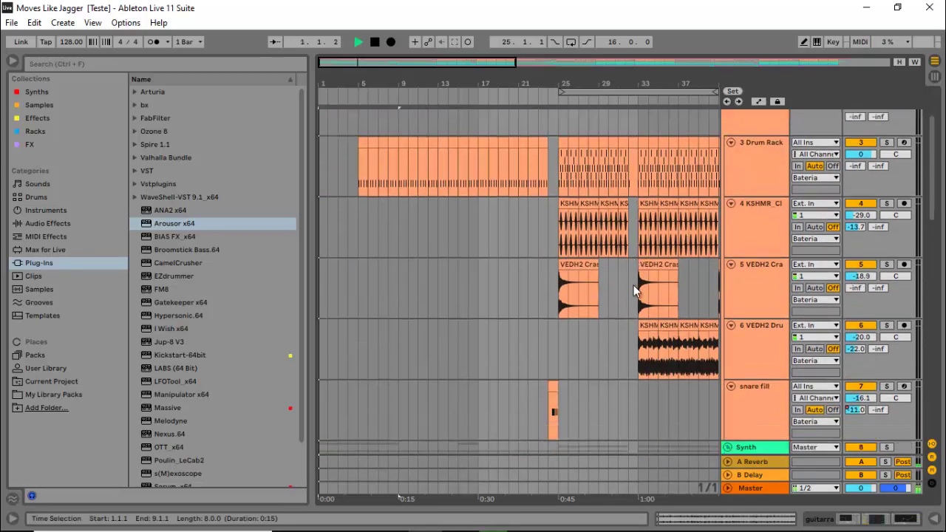
{"action": "key", "text": "space"}
{"action": "scroll", "coordinate": [633, 286], "scroll_direction": "down", "scroll_amount": 3}
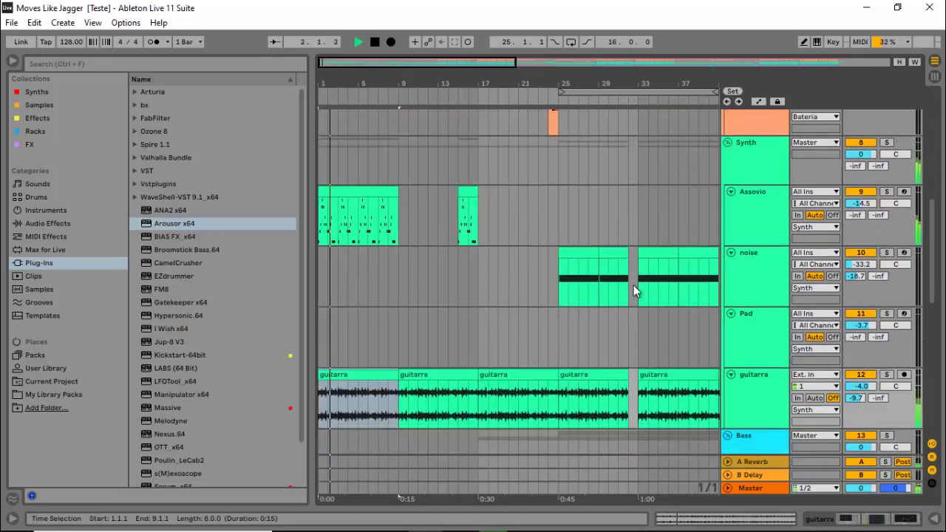
{"action": "key", "text": "space"}
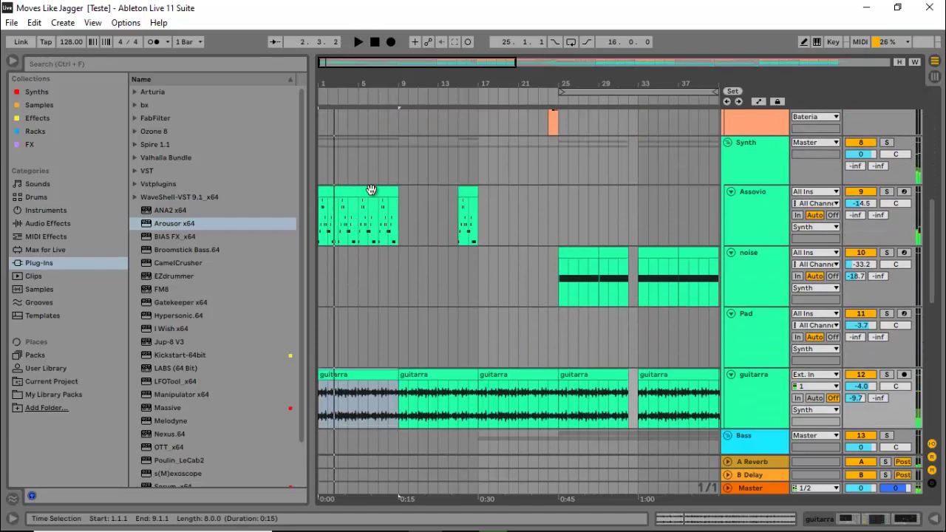
Open the Assovio track's Sylenth1 instrument to examine its settings, and close the plug-in window
{"action": "double_click", "coordinate": [738, 212]}
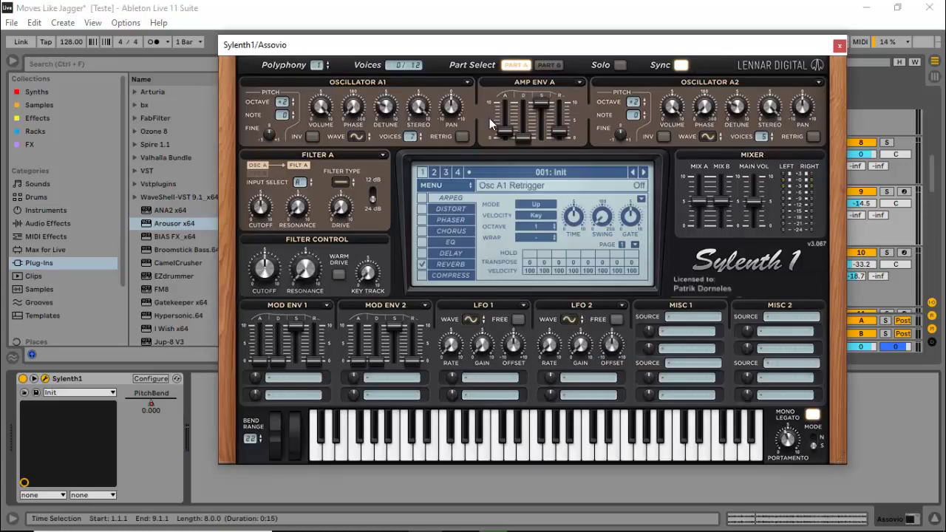
{"action": "left_click", "coordinate": [839, 45]}
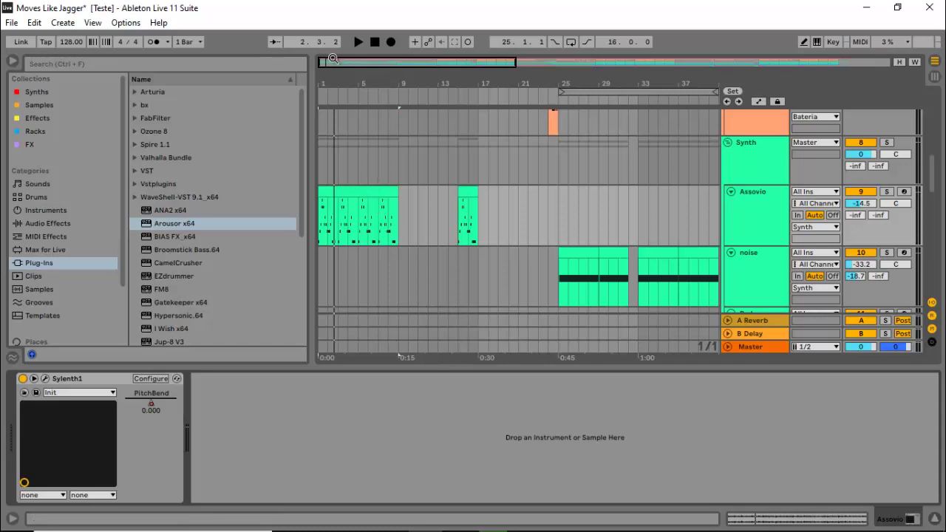
Play the Assovio and guitarra parts from bar 1 into the drum entry, with the device view hidden
{"action": "left_click_drag", "start_coordinate": [333, 63], "coordinate": [347, 205]}
{"action": "scroll", "coordinate": [345, 205], "scroll_direction": "down", "scroll_amount": 5}
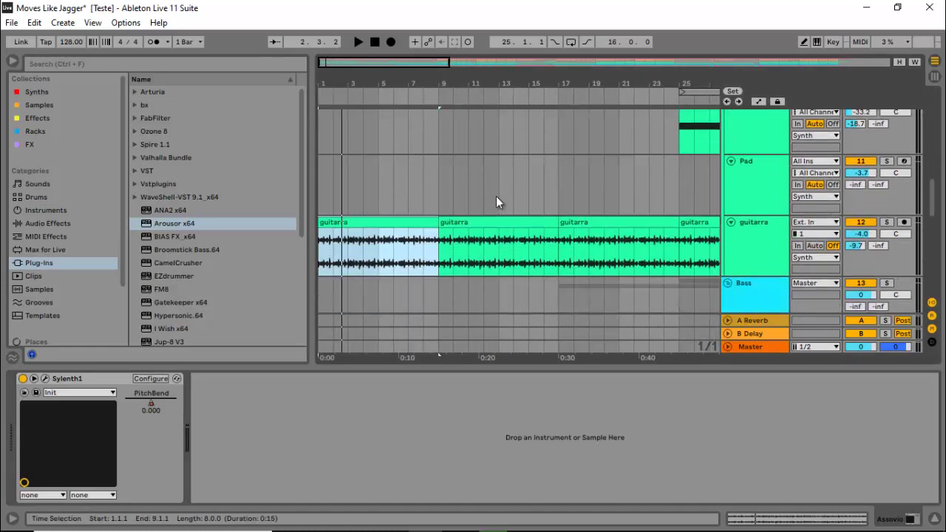
{"action": "scroll", "coordinate": [494, 201], "scroll_direction": "up", "scroll_amount": 2}
{"action": "key", "text": "space"}
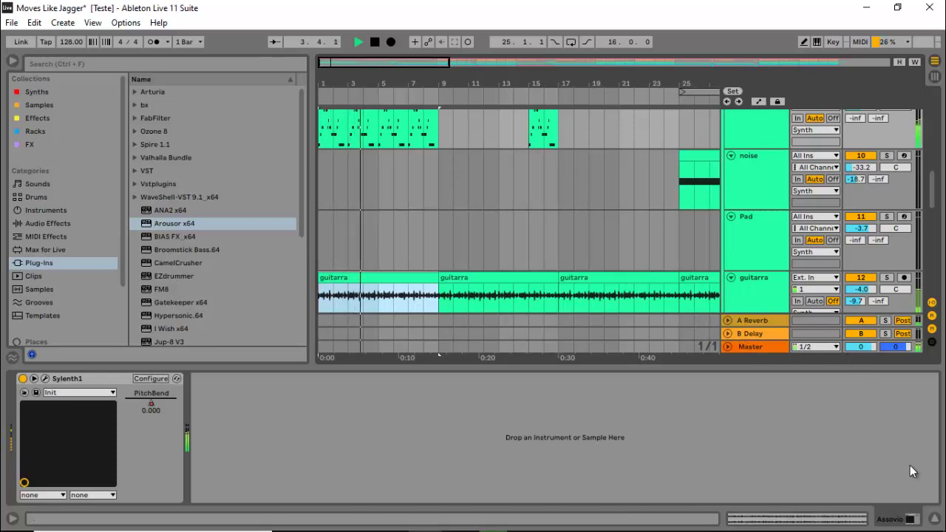
{"action": "left_click", "coordinate": [935, 515]}
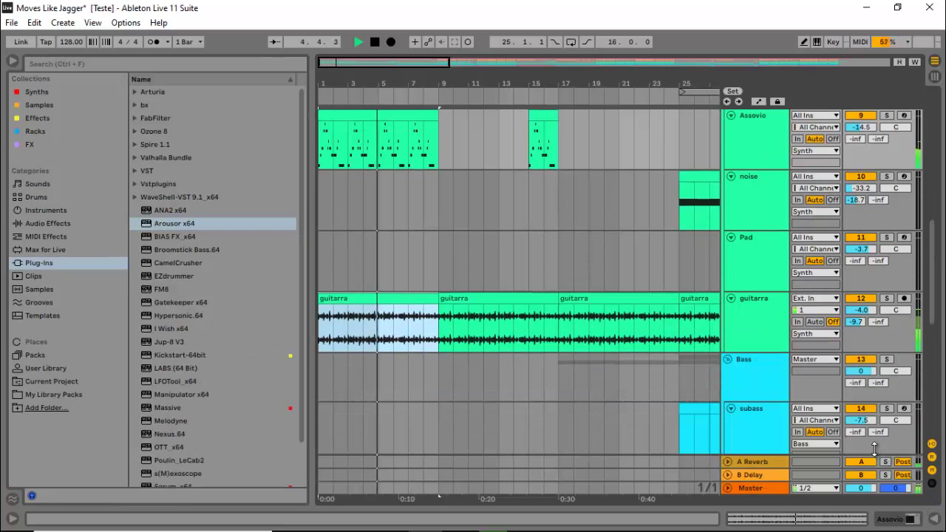
{"action": "scroll", "coordinate": [560, 261], "scroll_direction": "up", "scroll_amount": 10}
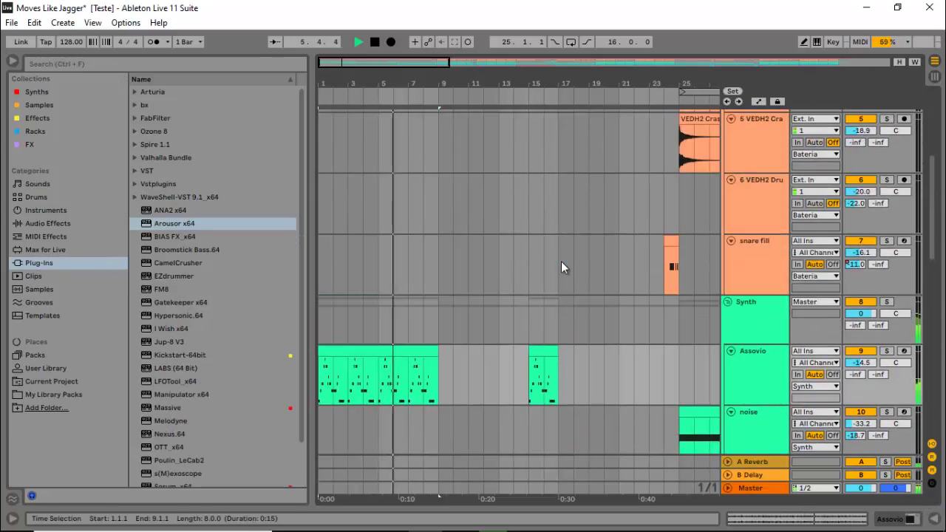
{"action": "scroll", "coordinate": [561, 260], "scroll_direction": "up", "scroll_amount": 3}
{"action": "key", "text": "space"}
Compare the soloed reference track with the recreated tracks by playing from bar 5 and switching the solo off during playback
{"action": "left_click", "coordinate": [383, 190]}
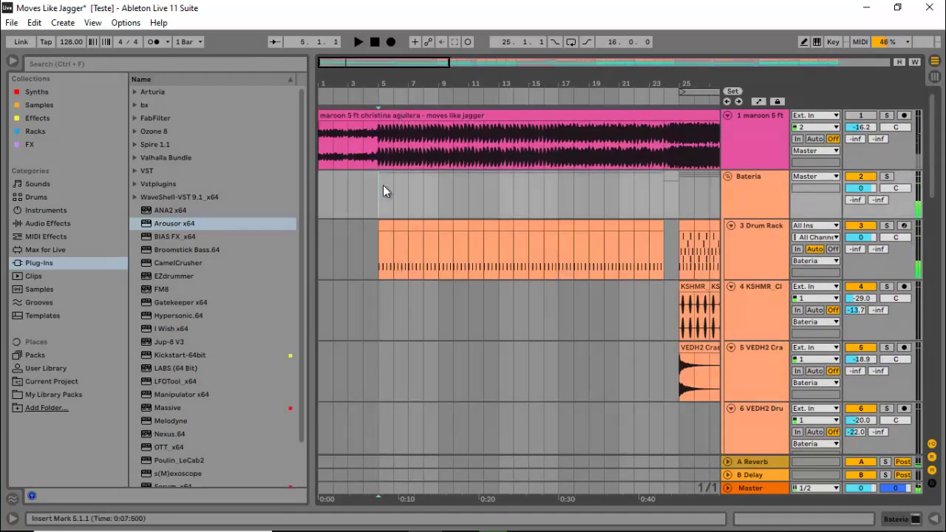
{"action": "left_click", "coordinate": [886, 117]}
{"action": "key", "text": "space"}
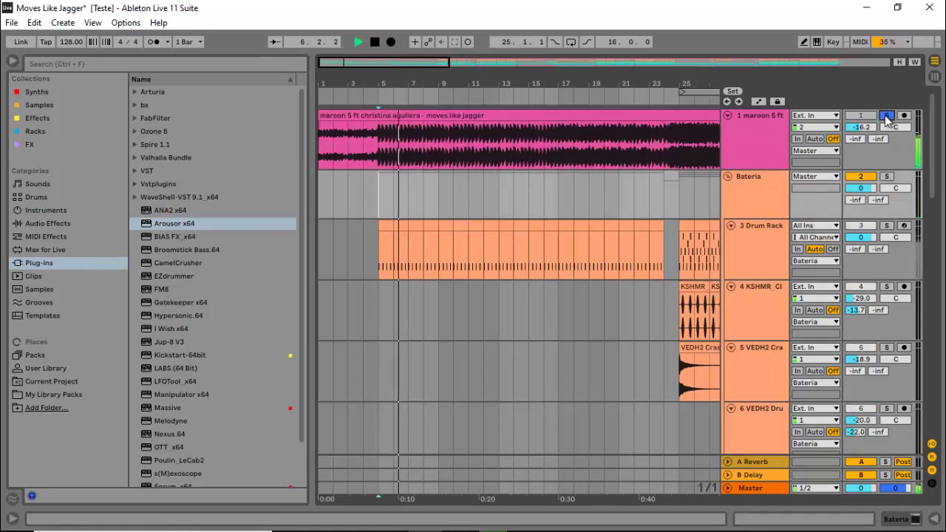
{"action": "scroll", "coordinate": [708, 220], "scroll_direction": "down", "scroll_amount": 5}
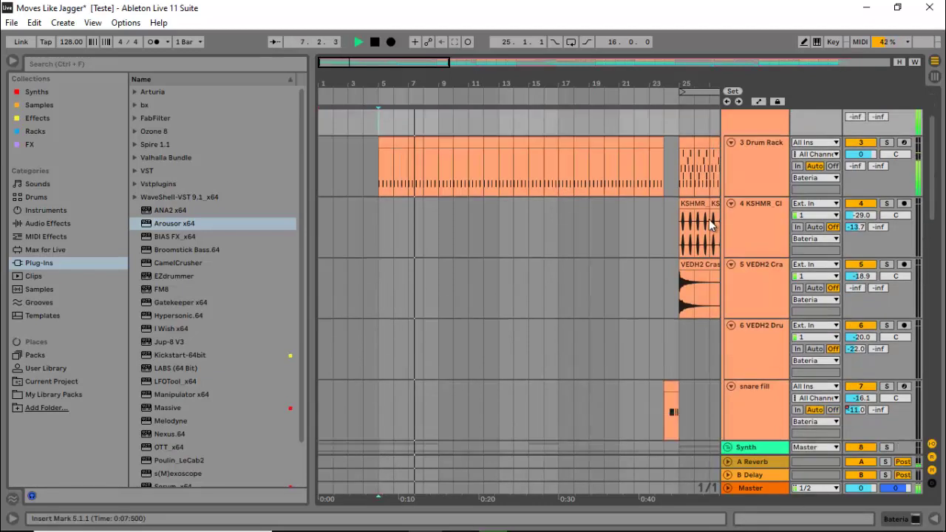
{"action": "scroll", "coordinate": [708, 219], "scroll_direction": "down", "scroll_amount": 2}
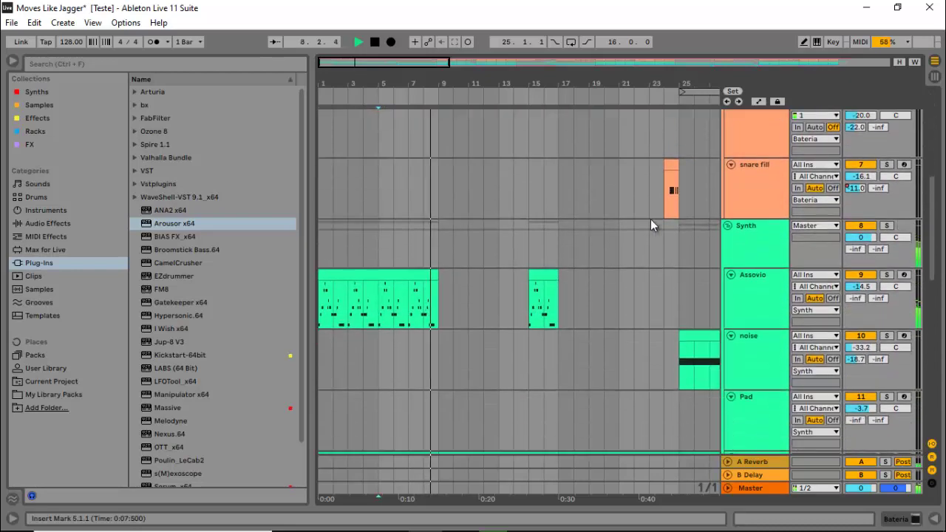
{"action": "key", "text": "space"}
Play the soloed reference track from bar 9, and turn its solo off to return to the recreated tracks
{"action": "left_click", "coordinate": [436, 246]}
{"action": "scroll", "coordinate": [576, 206], "scroll_direction": "up", "scroll_amount": 8}
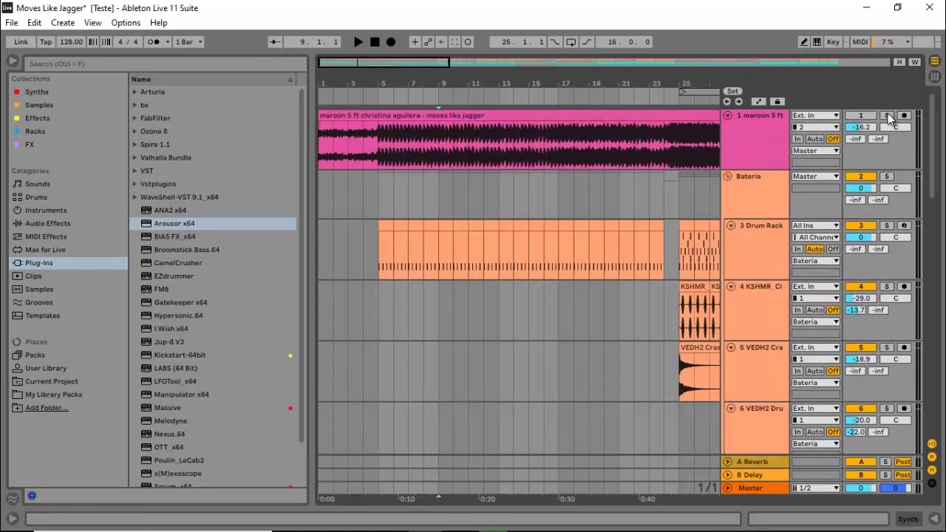
{"action": "left_click", "coordinate": [887, 116]}
{"action": "key", "text": "space"}
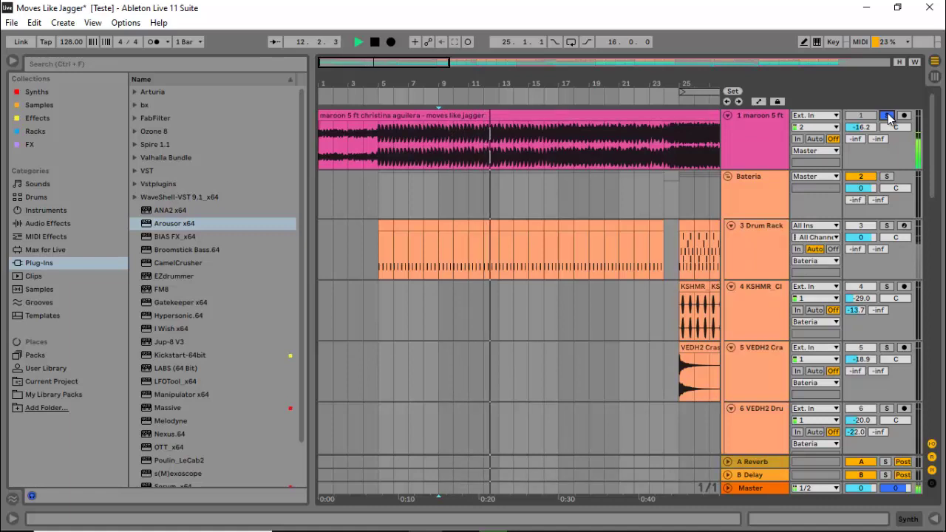
{"action": "left_click", "coordinate": [887, 115]}
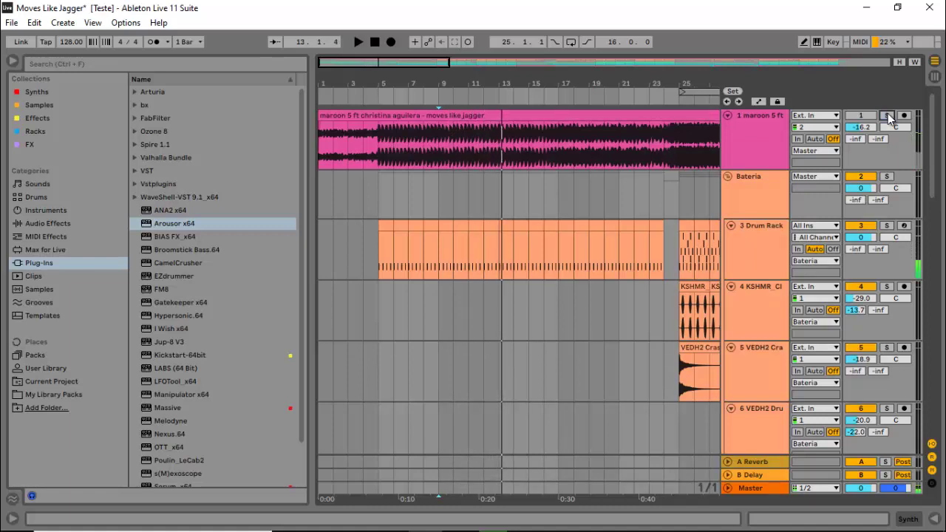
{"action": "scroll", "coordinate": [697, 255], "scroll_direction": "down", "scroll_amount": 10}
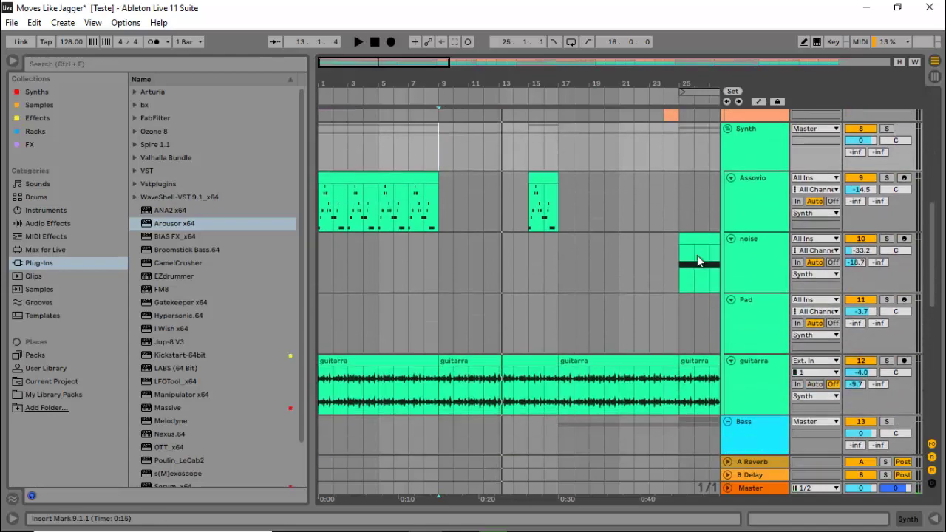
Display the Auto Filter frequency automation on the guitarra track
{"action": "scroll", "coordinate": [679, 277], "scroll_direction": "down", "scroll_amount": 2}
{"action": "left_click", "coordinate": [750, 289]}
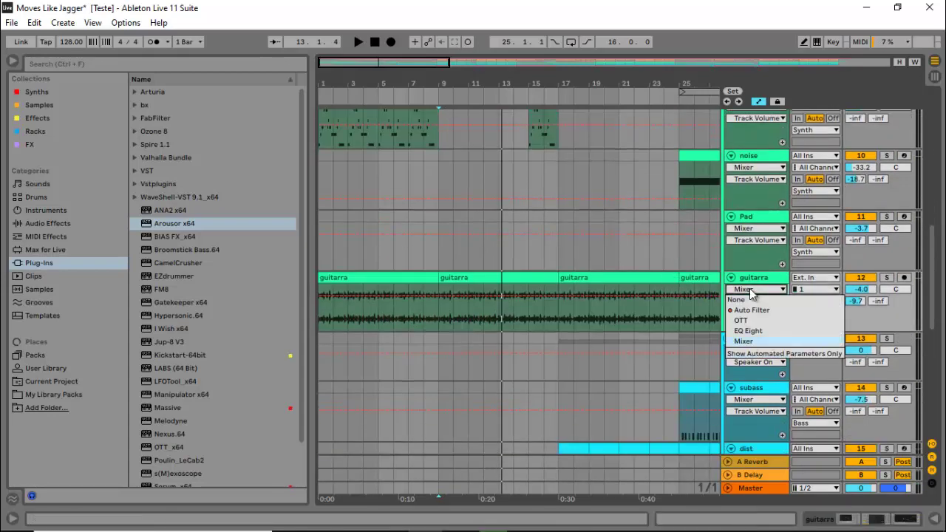
{"action": "left_click", "coordinate": [754, 311]}
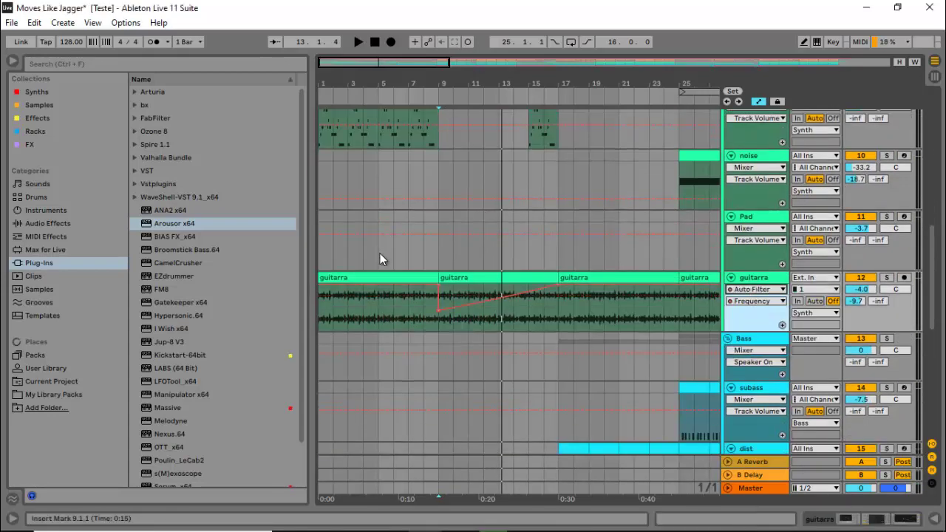
Play from bar 8 through the guitarra filter sweep to bar 17, hiding the automation lanes during playback
{"action": "left_click", "coordinate": [420, 310]}
{"action": "key", "text": "space"}
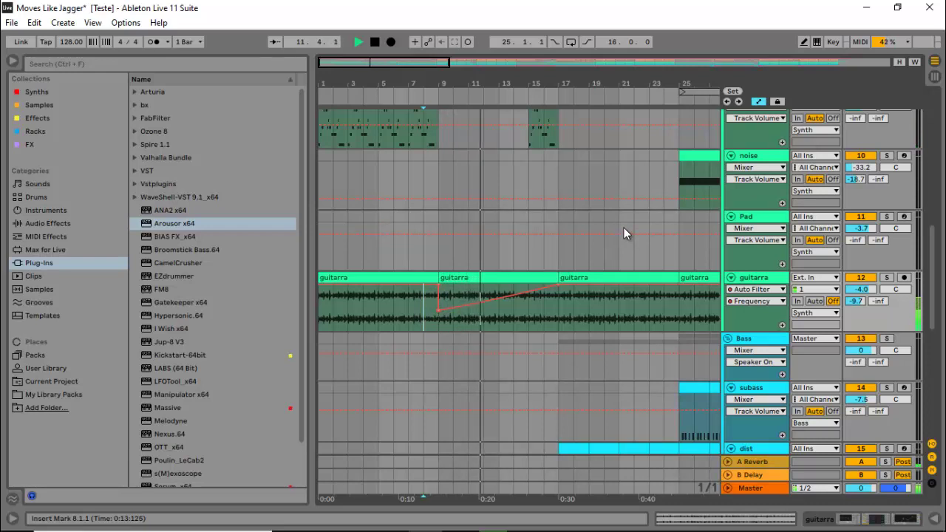
{"action": "scroll", "coordinate": [624, 227], "scroll_direction": "up", "scroll_amount": 2}
{"action": "scroll", "coordinate": [623, 227], "scroll_direction": "down", "scroll_amount": 3}
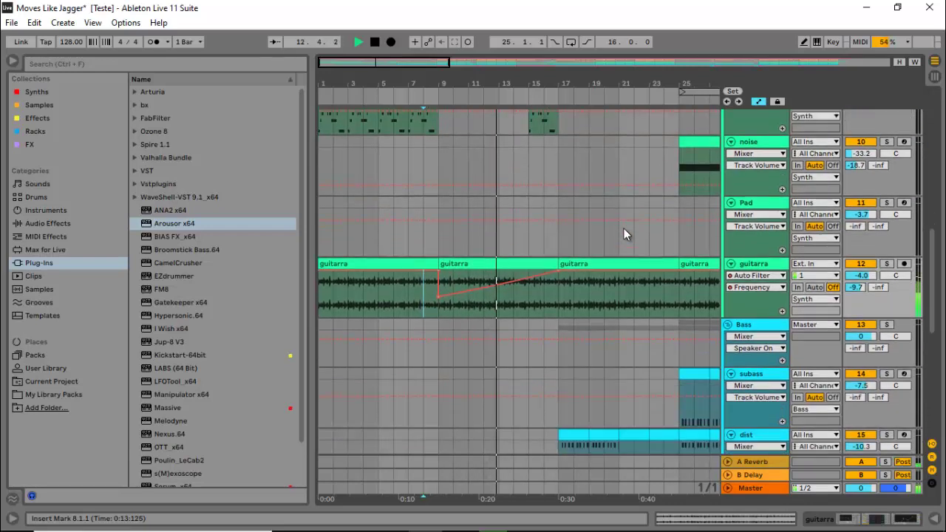
{"action": "scroll", "coordinate": [623, 230], "scroll_direction": "up", "scroll_amount": 4}
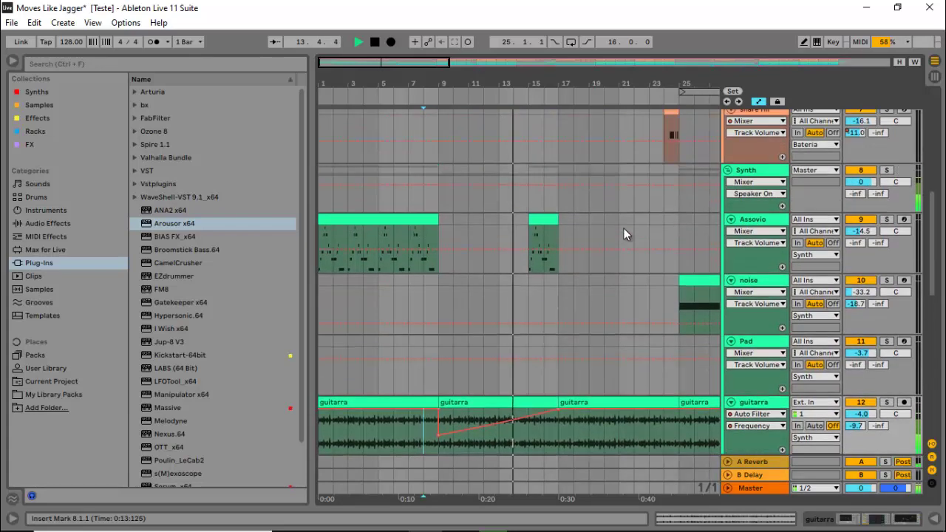
{"action": "scroll", "coordinate": [623, 234], "scroll_direction": "down", "scroll_amount": 2}
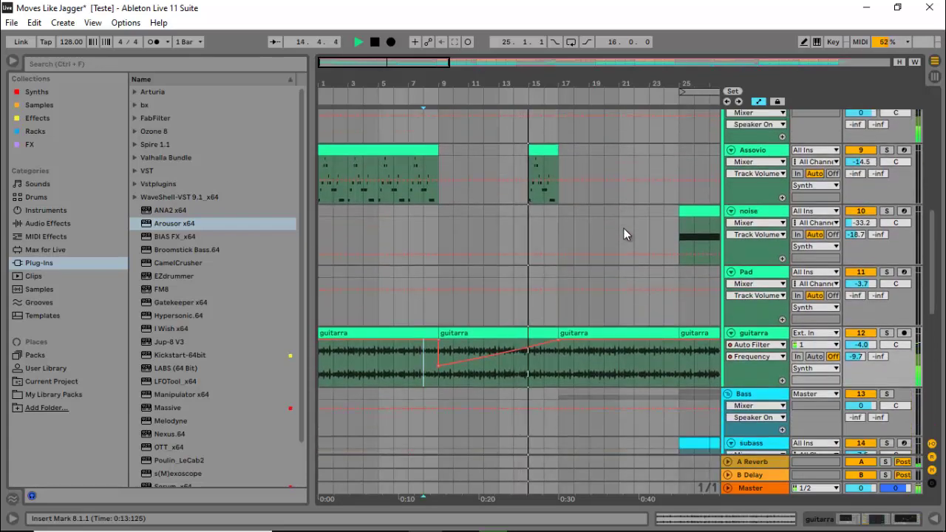
{"action": "key", "text": "a"}
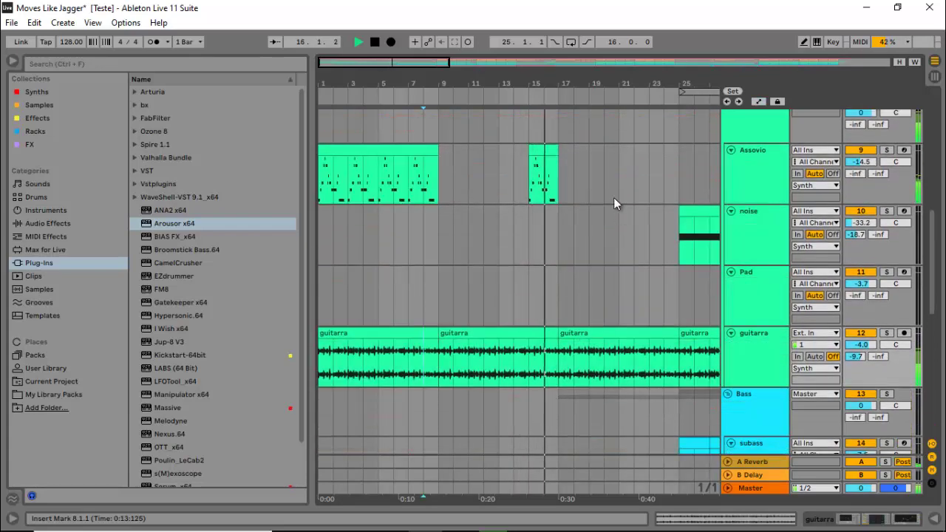
{"action": "left_click_drag", "start_coordinate": [414, 55], "coordinate": [445, 60]}
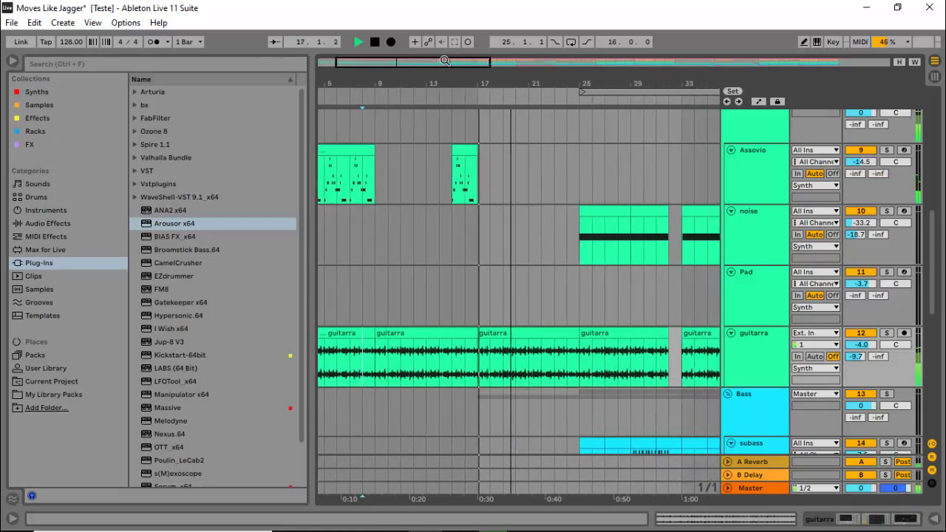
{"action": "key", "text": "space"}
Play the recreated tracks briefly from bar 17, and solo the reference track to hear the same section
{"action": "scroll", "coordinate": [476, 195], "scroll_direction": "up", "scroll_amount": 8}
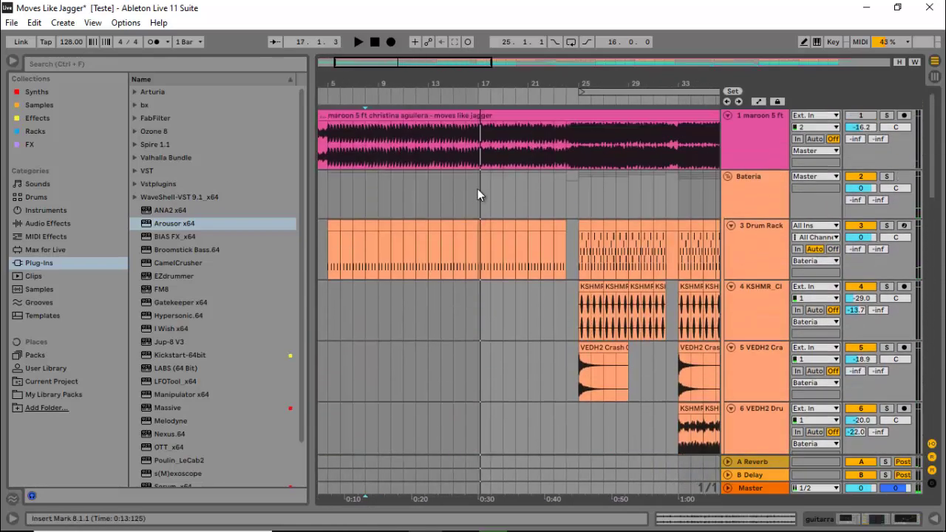
{"action": "left_click", "coordinate": [476, 149]}
{"action": "key", "text": "space"}
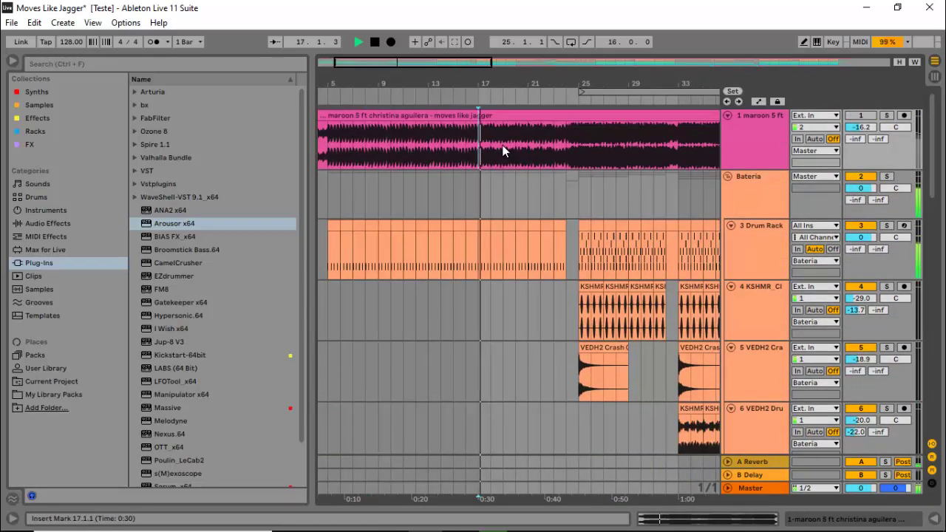
{"action": "key", "text": "space"}
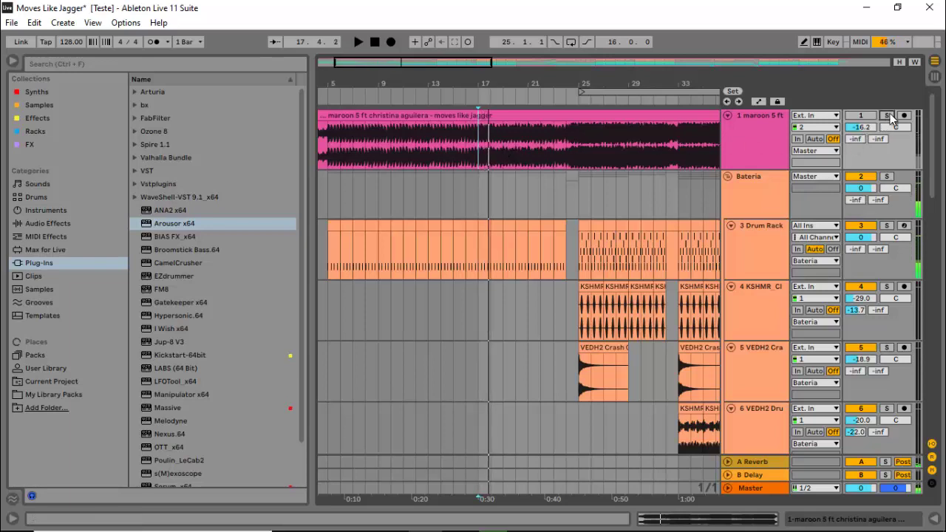
{"action": "left_click", "coordinate": [889, 115]}
{"action": "key", "text": "space"}
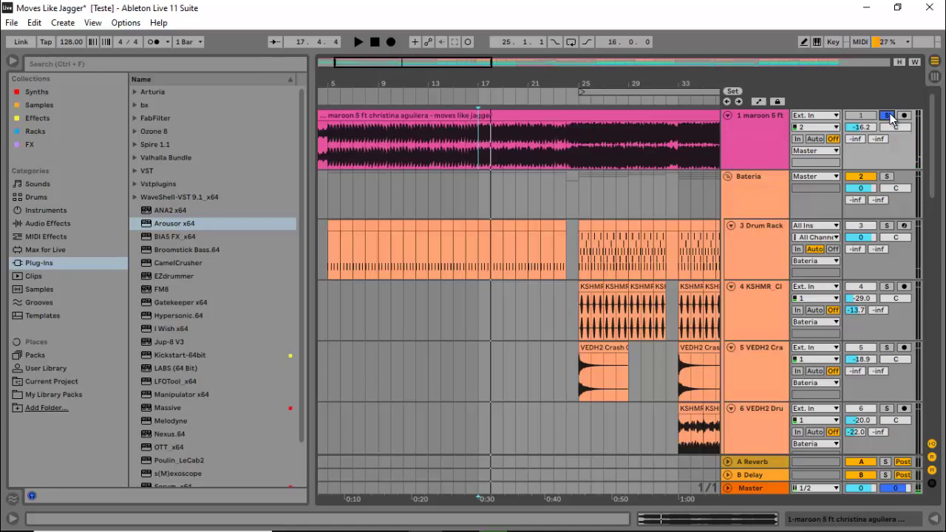
Locate the dist bass clips starting at bar 17, and replay the soloed reference track from there
{"action": "scroll", "coordinate": [701, 202], "scroll_direction": "down", "scroll_amount": 10}
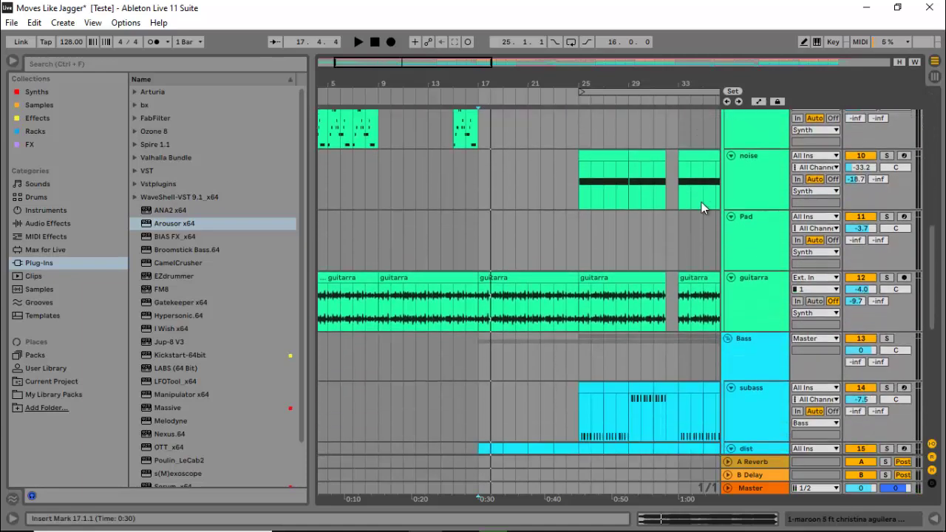
{"action": "scroll", "coordinate": [701, 202], "scroll_direction": "down", "scroll_amount": 4}
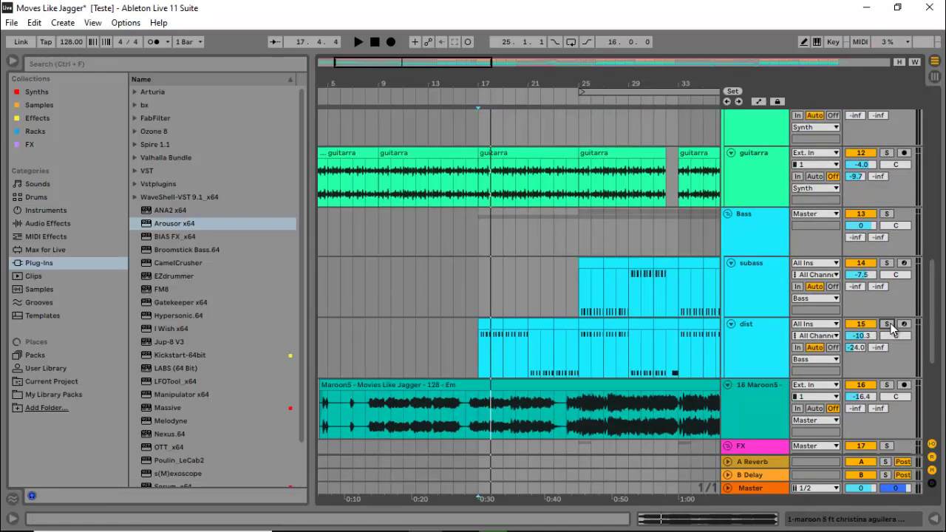
{"action": "key", "text": "space"}
{"action": "scroll", "coordinate": [887, 295], "scroll_direction": "up", "scroll_amount": 8}
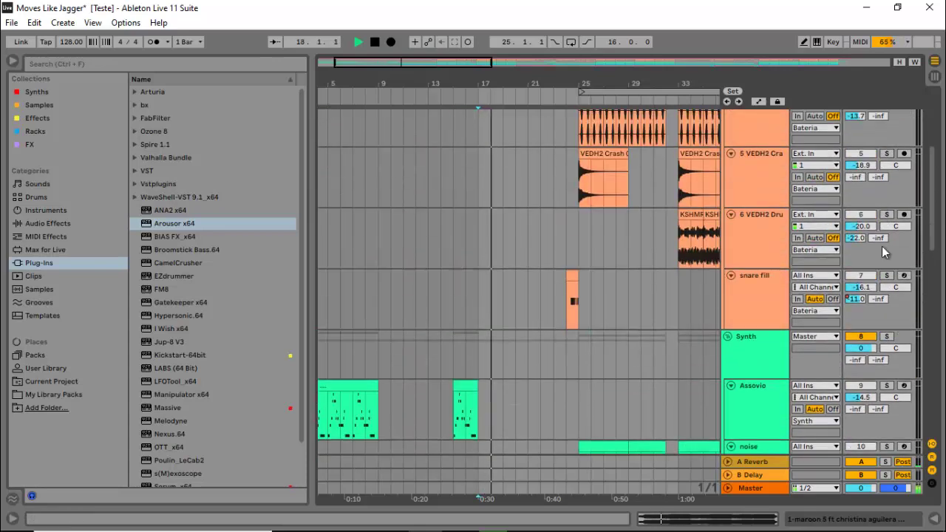
{"action": "scroll", "coordinate": [885, 252], "scroll_direction": "up", "scroll_amount": 5}
{"action": "key", "text": "space"}
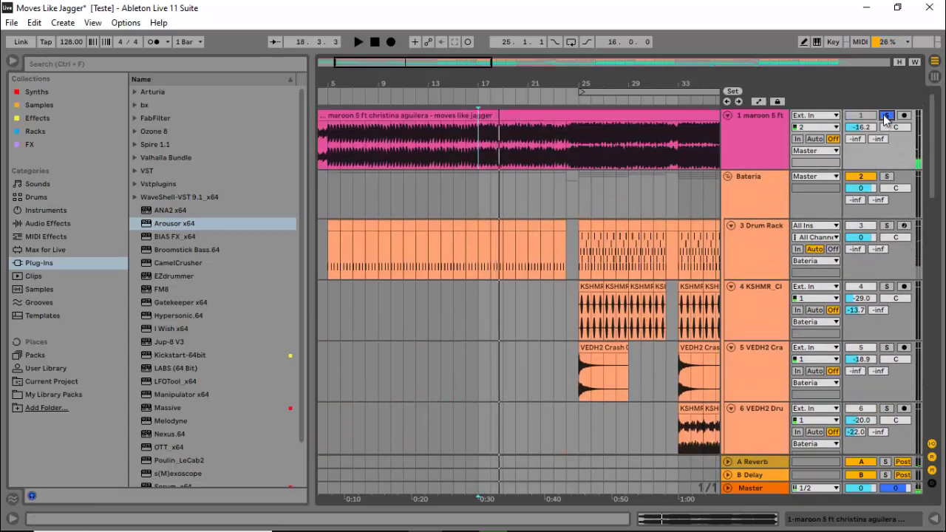
Turn the reference track's solo off and play the recreated guitarra and dist parts from bar 17
{"action": "key", "text": "space"}
{"action": "left_click", "coordinate": [886, 116]}
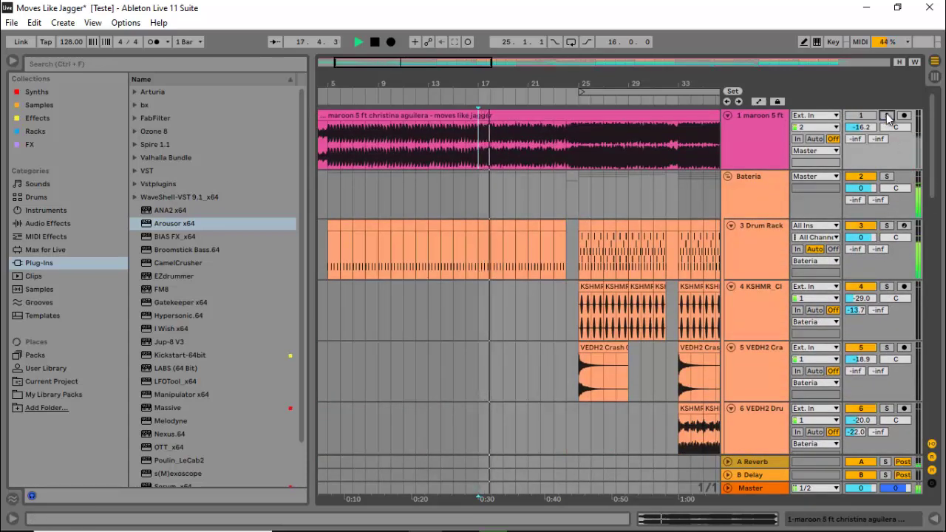
{"action": "scroll", "coordinate": [770, 204], "scroll_direction": "down", "scroll_amount": 10}
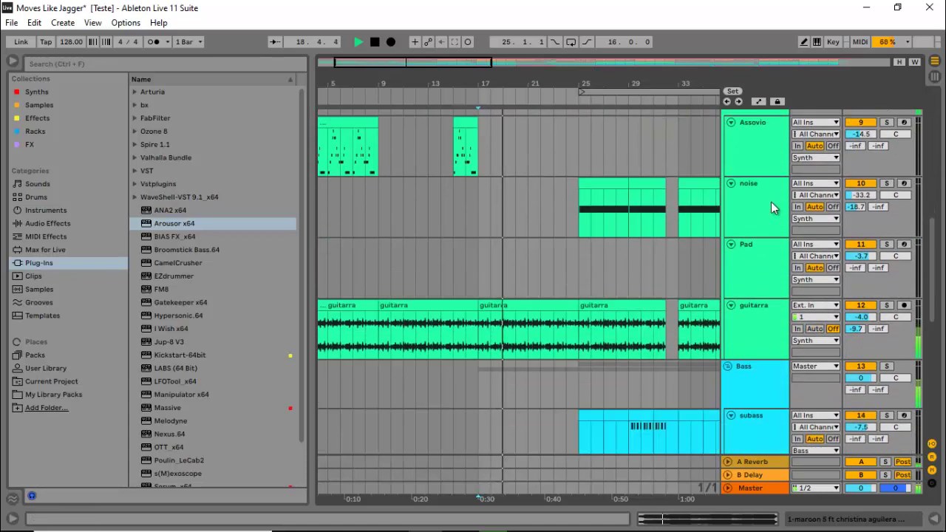
{"action": "scroll", "coordinate": [773, 204], "scroll_direction": "down", "scroll_amount": 5}
Open the dist track's Serum instrument to examine its oscillator and envelope settings, and close the plug-in window
{"action": "double_click", "coordinate": [770, 303]}
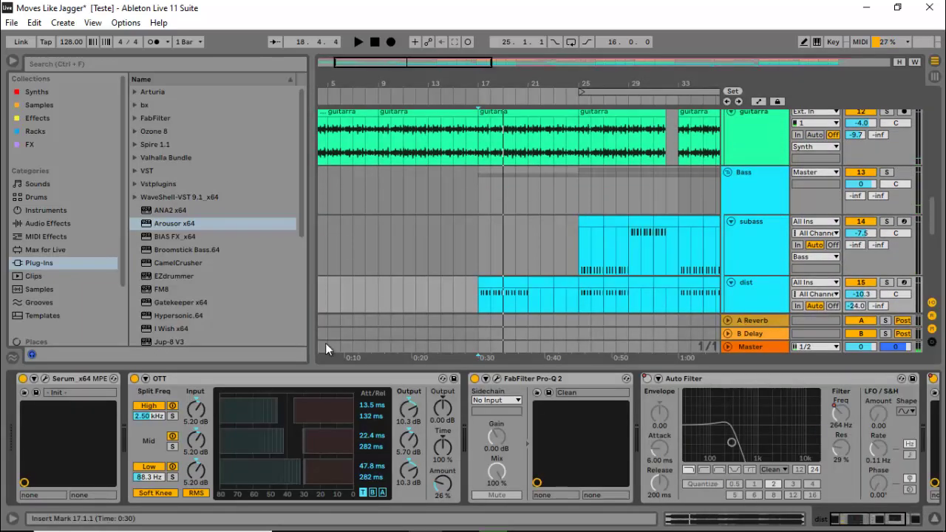
{"action": "left_click", "coordinate": [45, 379]}
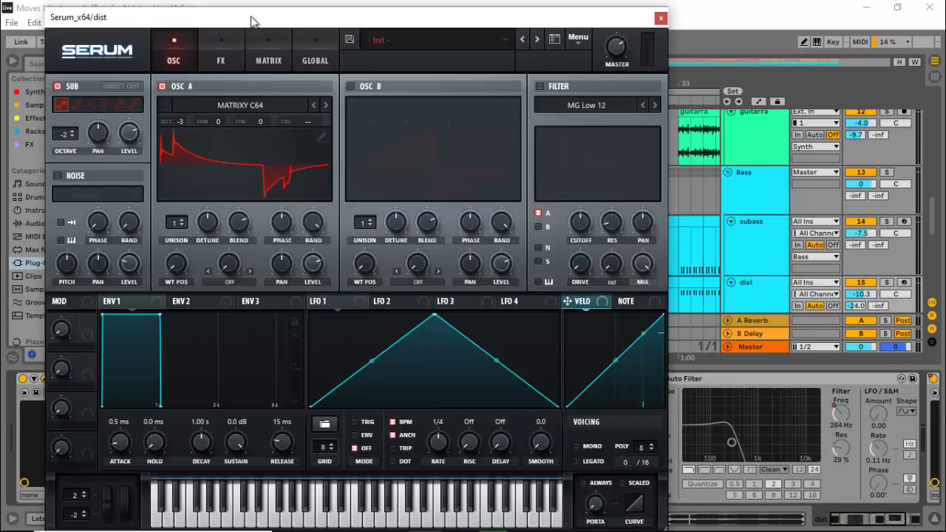
{"action": "left_click_drag", "start_coordinate": [251, 21], "coordinate": [345, 21]}
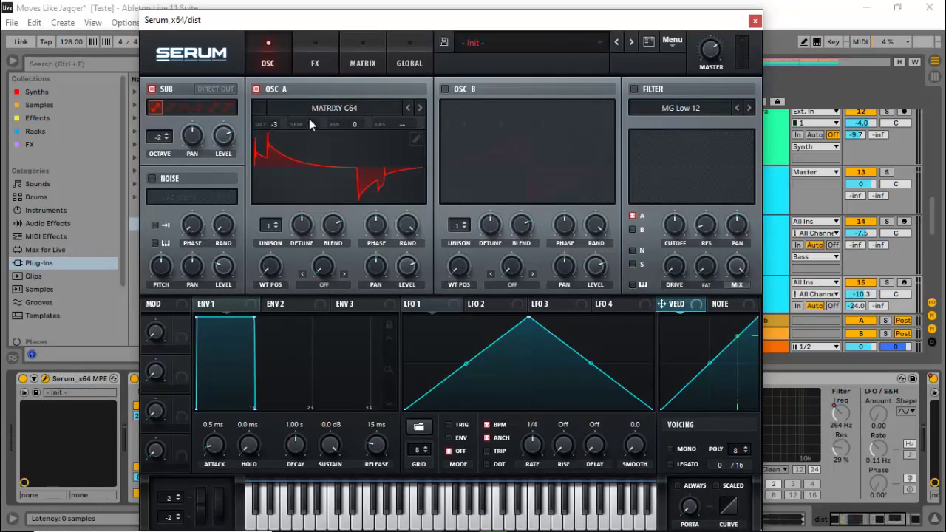
{"action": "left_click", "coordinate": [755, 22]}
Play from bar 17 while setting the dist track's OTT Amount to 11 %, and hide the device view
{"action": "key", "text": "space"}
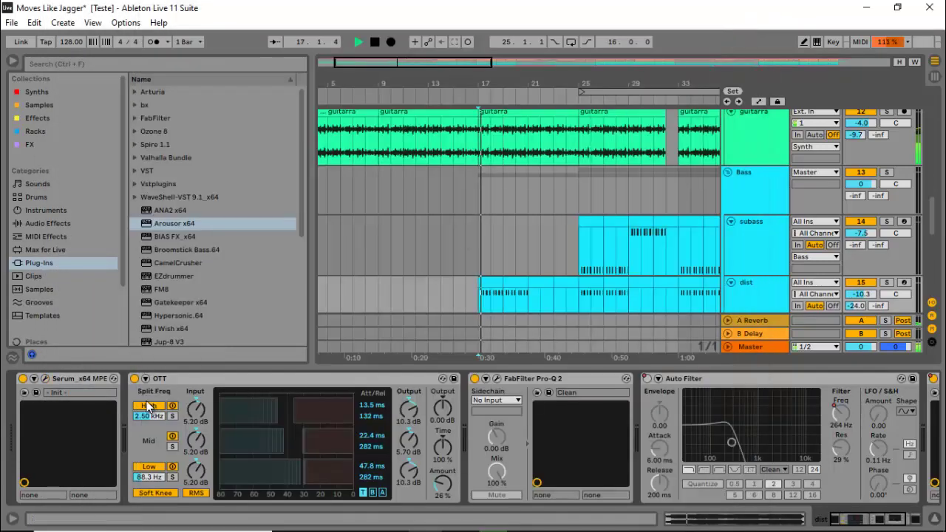
{"action": "left_click", "coordinate": [134, 379]}
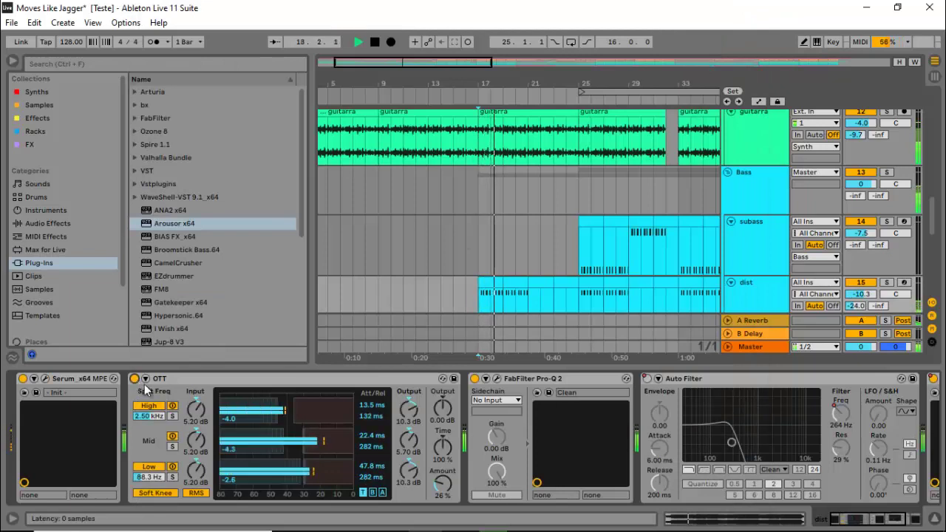
{"action": "left_click_drag", "start_coordinate": [448, 491], "coordinate": [449, 509]}
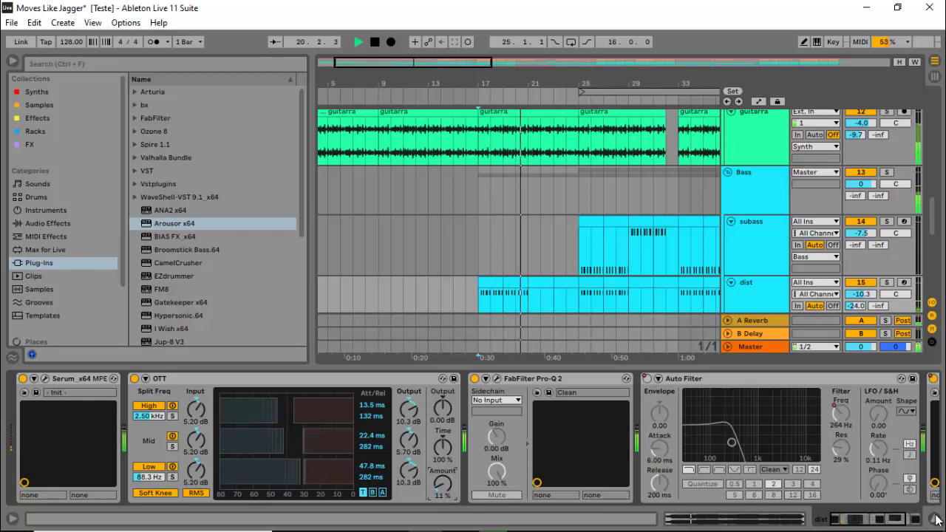
{"action": "key", "text": "ctrl+alt+l"}
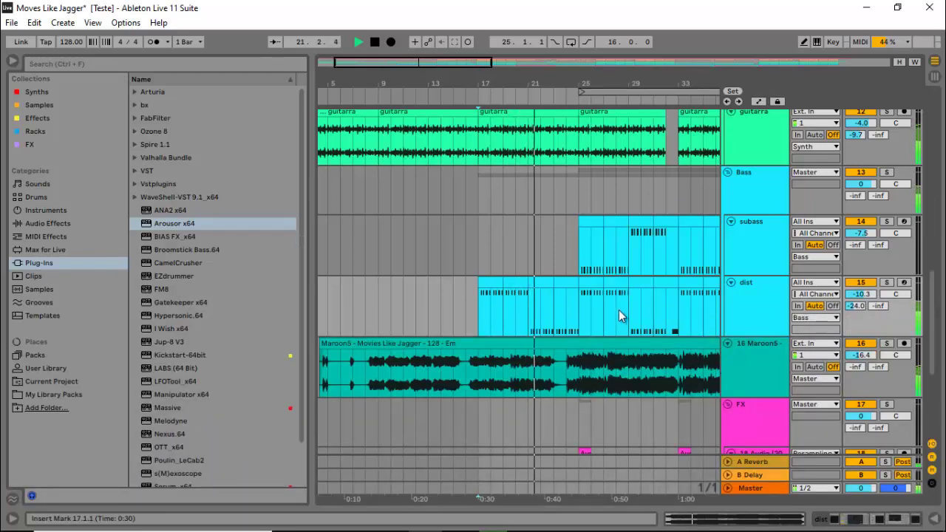
{"action": "scroll", "coordinate": [763, 255], "scroll_direction": "up", "scroll_amount": 10}
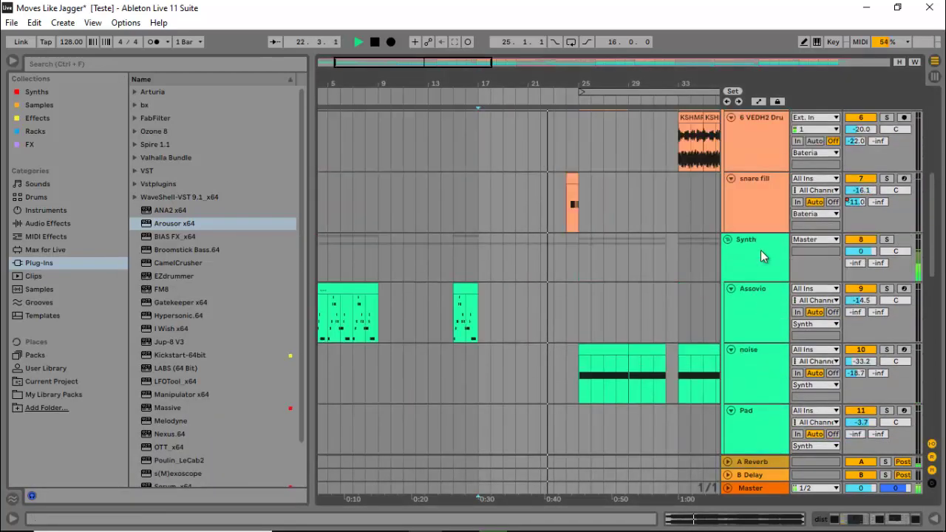
{"action": "key", "text": "space"}
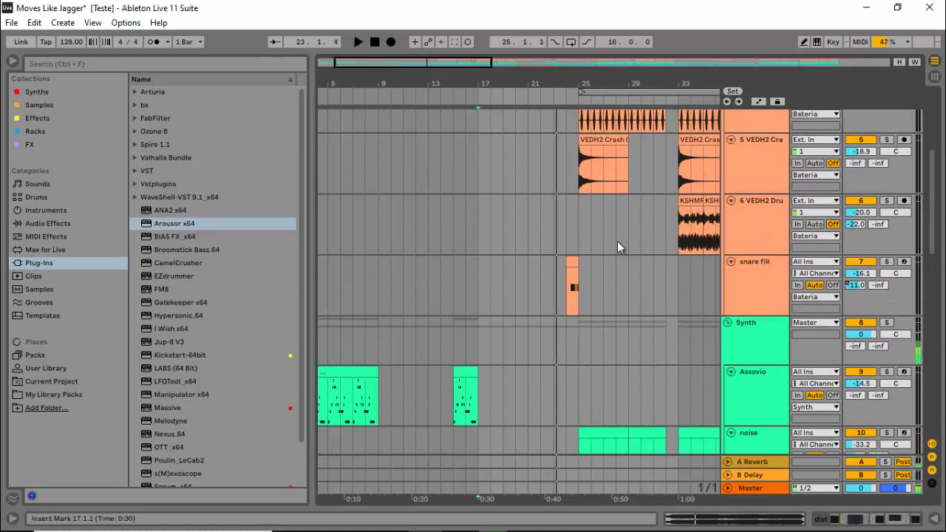
Play the soloed reference track from the snare fill at bar 24
{"action": "left_click", "coordinate": [566, 289]}
{"action": "scroll", "coordinate": [718, 240], "scroll_direction": "up", "scroll_amount": 1}
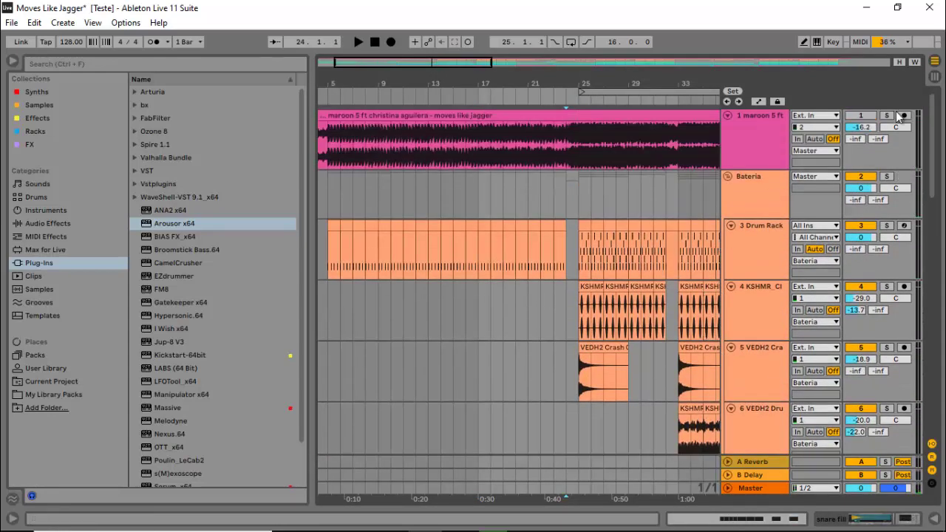
{"action": "key", "text": "space"}
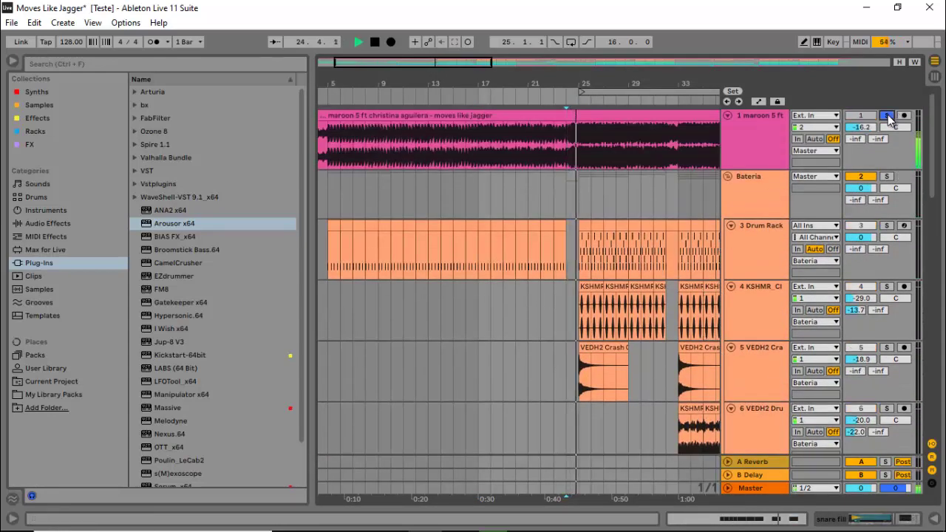
{"action": "key", "text": "space"}
Turn the reference track's solo off and play the recreated snare fill from bar 24 into bar 25
{"action": "left_click", "coordinate": [888, 117]}
{"action": "key", "text": "space"}
{"action": "scroll", "coordinate": [809, 196], "scroll_direction": "down", "scroll_amount": 1}
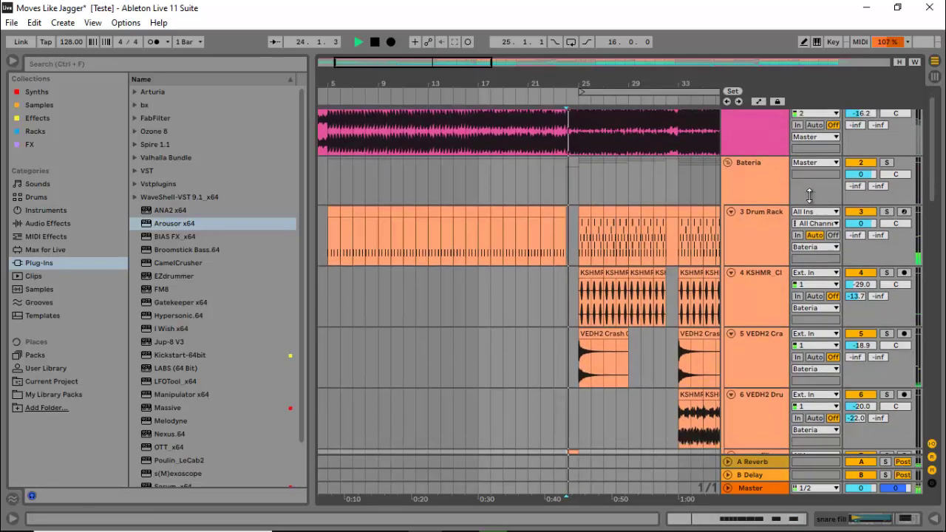
{"action": "scroll", "coordinate": [809, 195], "scroll_direction": "down", "scroll_amount": 5}
{"action": "key", "text": "space"}
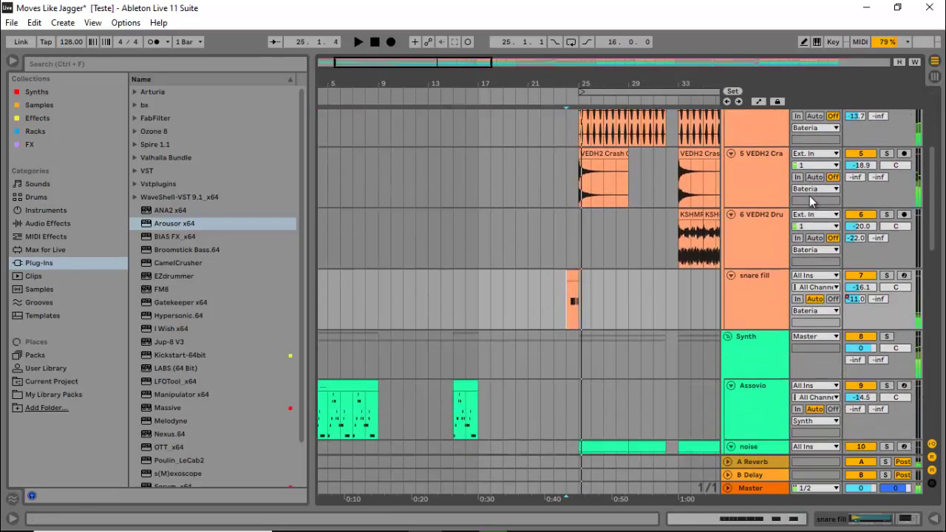
Play the soloed reference track from bar 25, with the arrangement zoomed in on that section
{"action": "scroll", "coordinate": [811, 201], "scroll_direction": "up", "scroll_amount": 6}
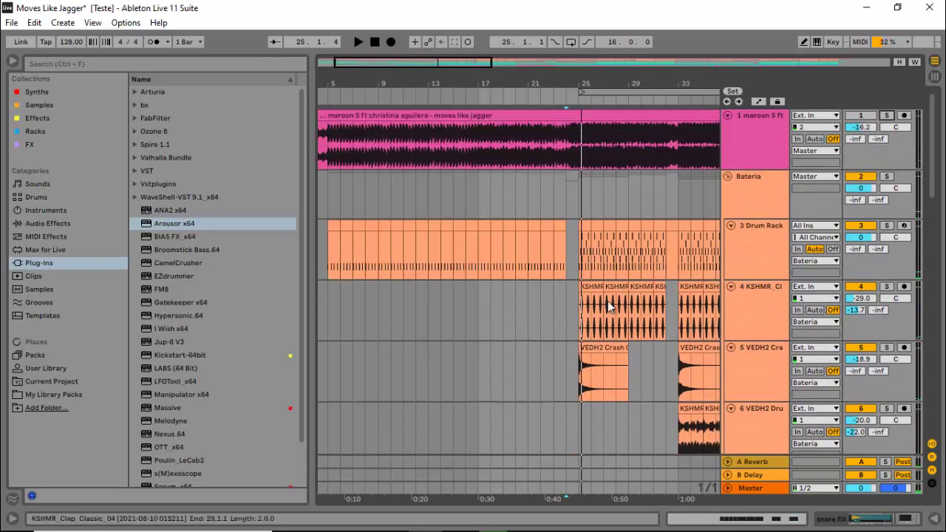
{"action": "left_click", "coordinate": [580, 158]}
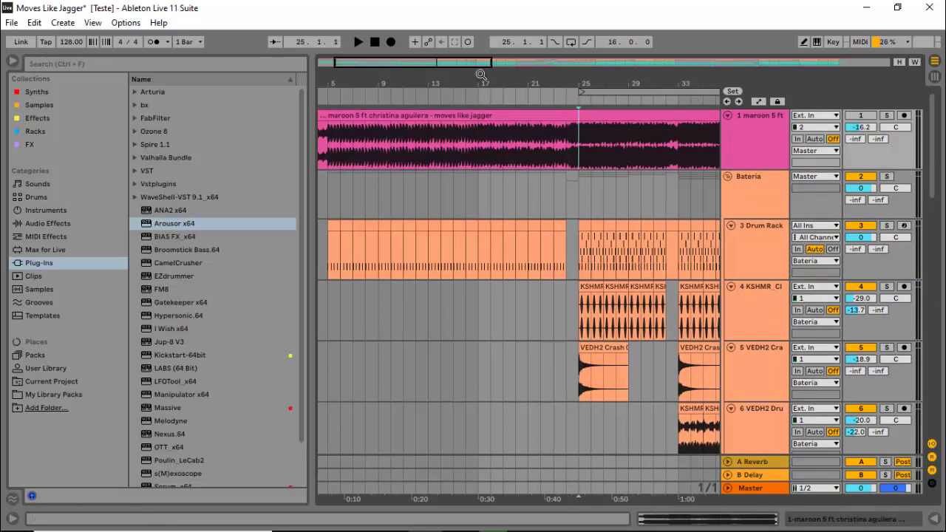
{"action": "left_click_drag", "start_coordinate": [439, 61], "coordinate": [471, 61]}
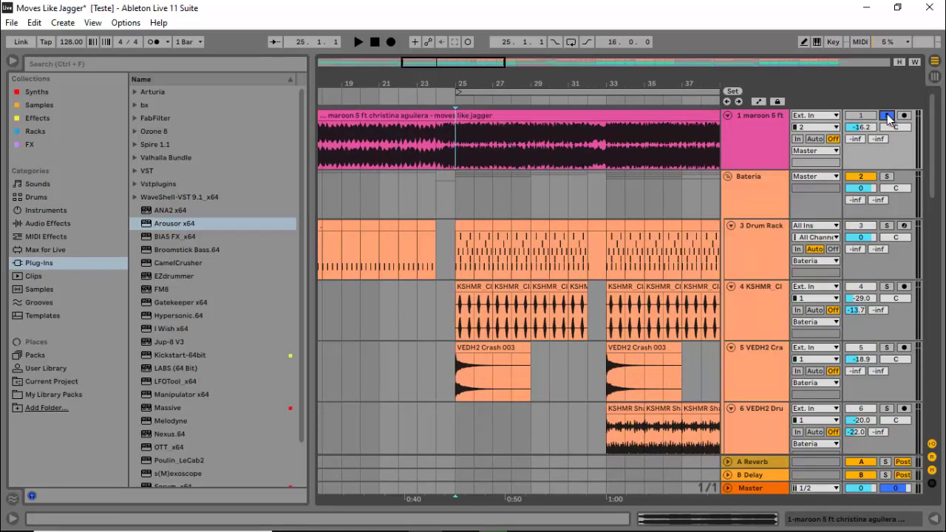
{"action": "key", "text": "space"}
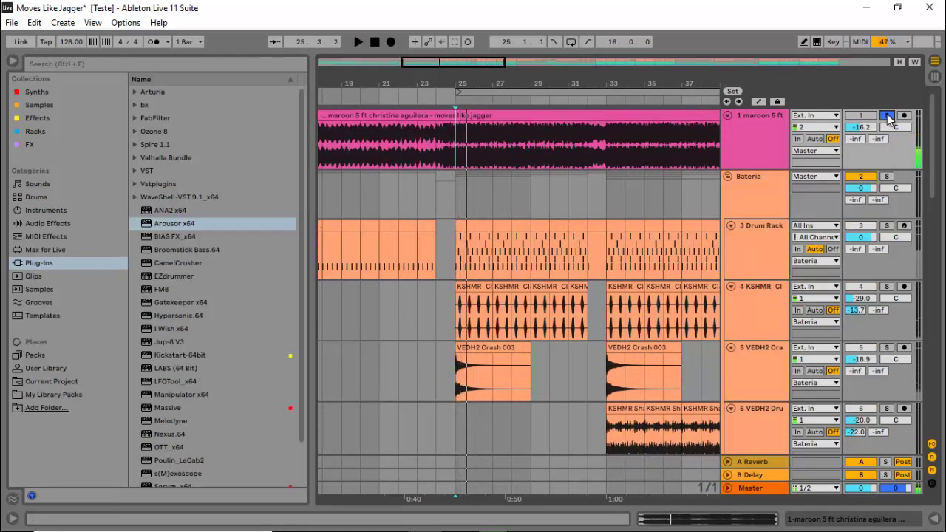
Turn the reference track's solo off and play the soloed FX audio track 18 from bar 25
{"action": "key", "text": "space"}
{"action": "left_click", "coordinate": [888, 118]}
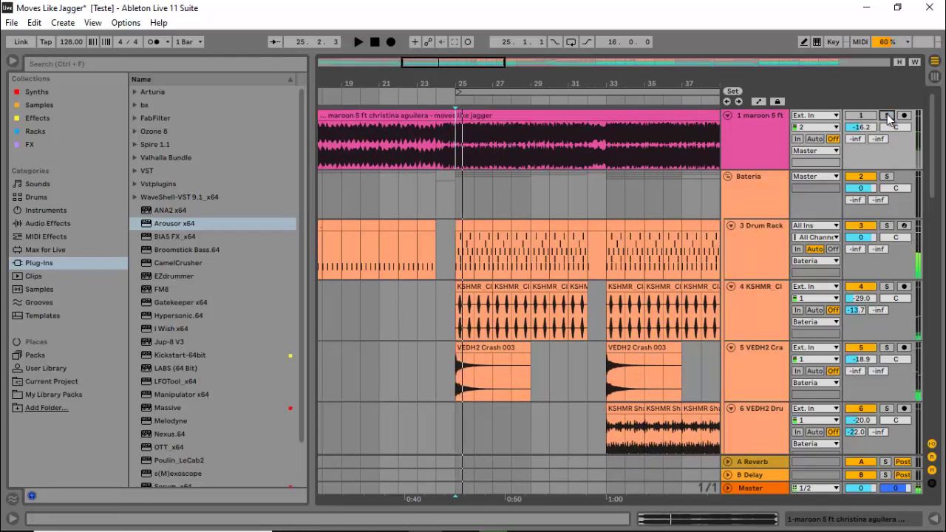
{"action": "scroll", "coordinate": [698, 209], "scroll_direction": "down", "scroll_amount": 15}
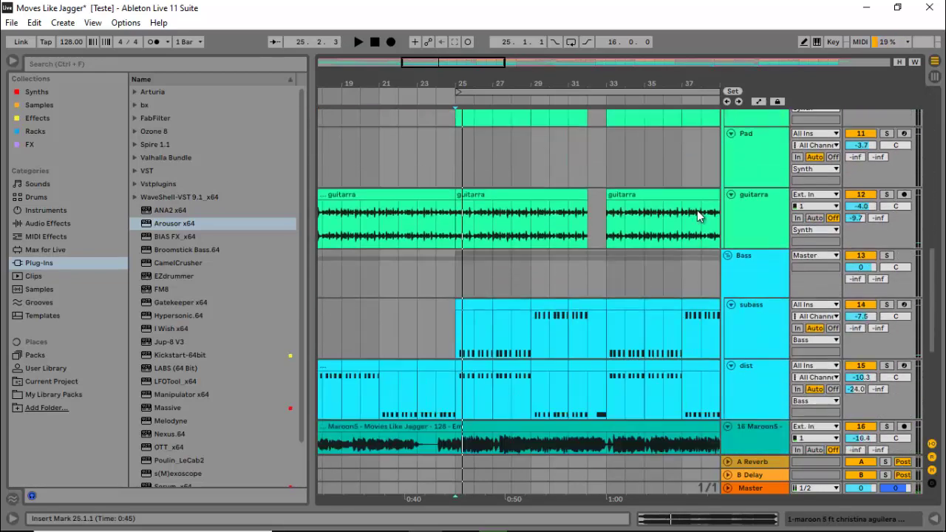
{"action": "scroll", "coordinate": [696, 210], "scroll_direction": "down", "scroll_amount": 4}
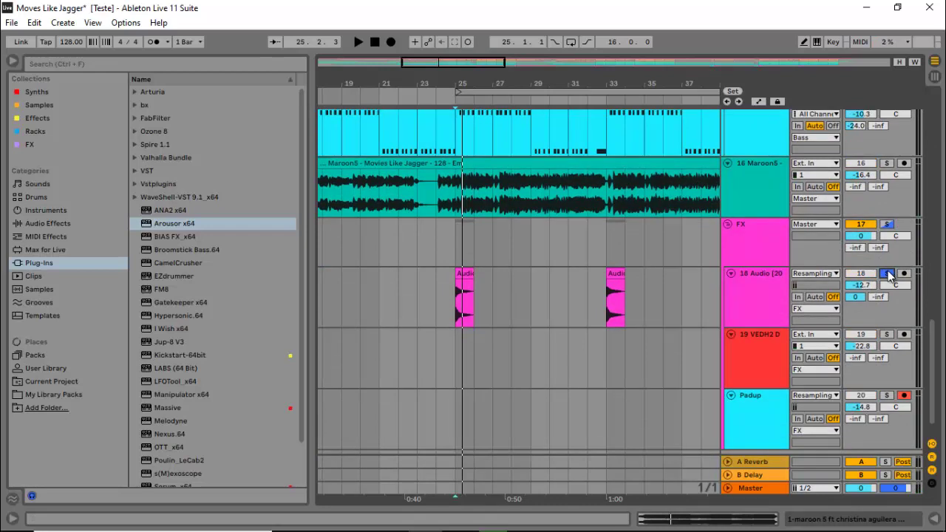
{"action": "left_click", "coordinate": [458, 309]}
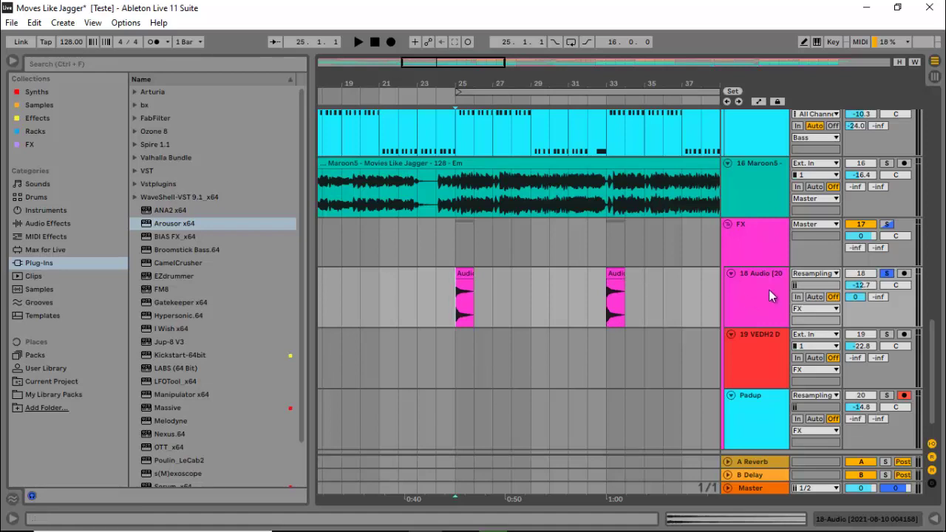
{"action": "key", "text": "space"}
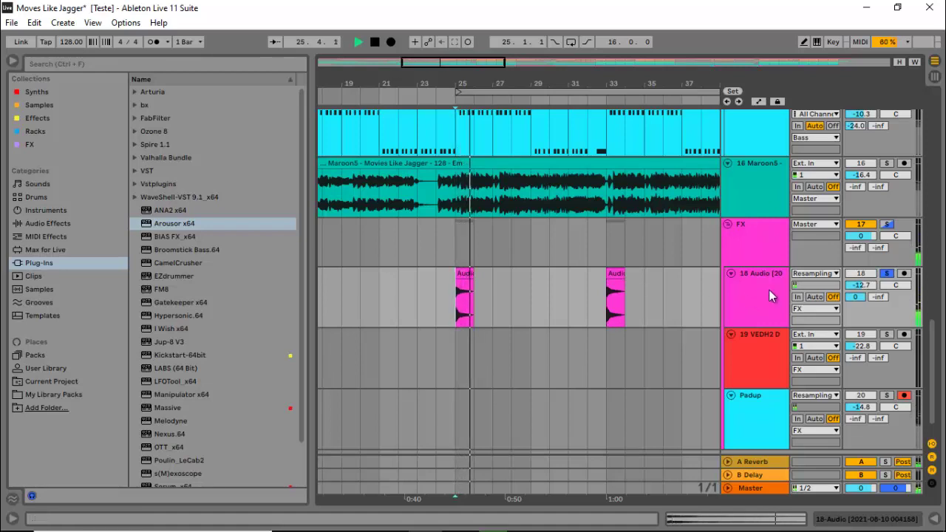
{"action": "key", "text": "space"}
Release the FX track's solo and play the soloed reference track from bar 25, with the section up to bar 41 in view
{"action": "scroll", "coordinate": [667, 257], "scroll_direction": "up", "scroll_amount": 15}
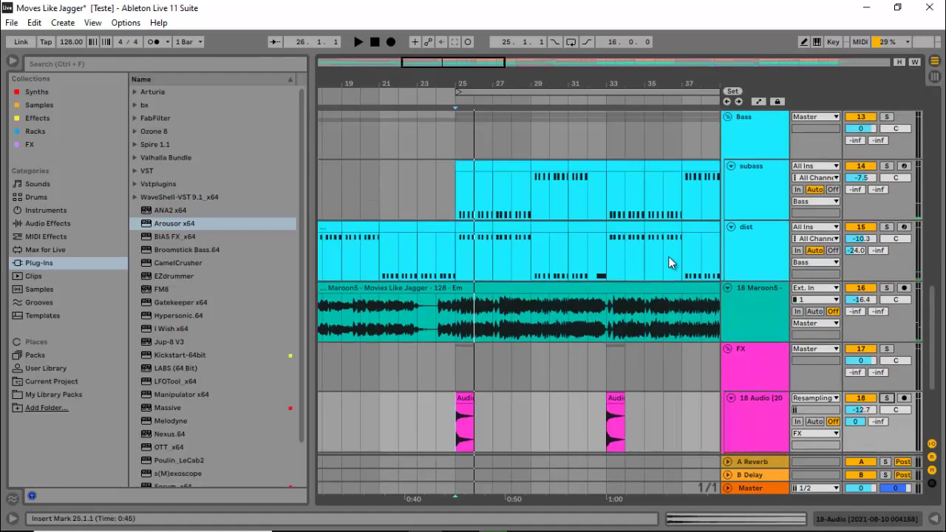
{"action": "scroll", "coordinate": [668, 256], "scroll_direction": "up", "scroll_amount": 3}
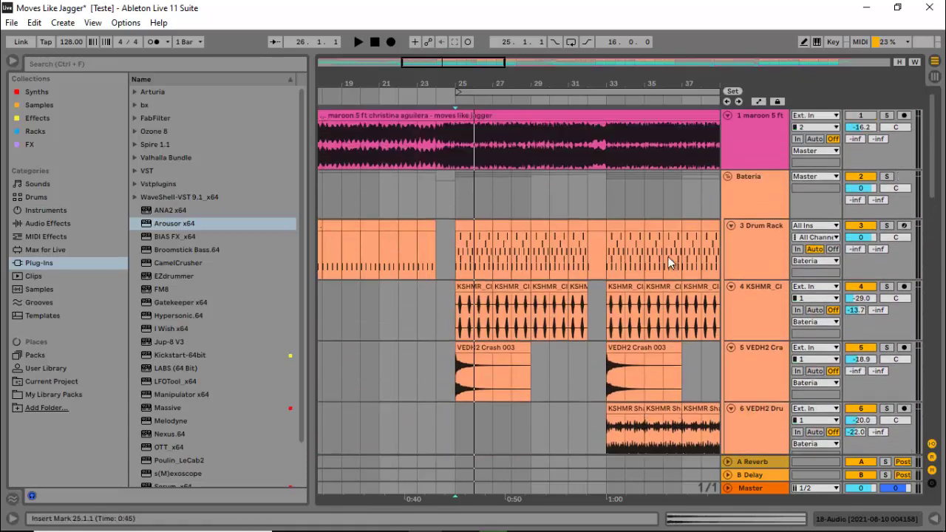
{"action": "left_click", "coordinate": [460, 166]}
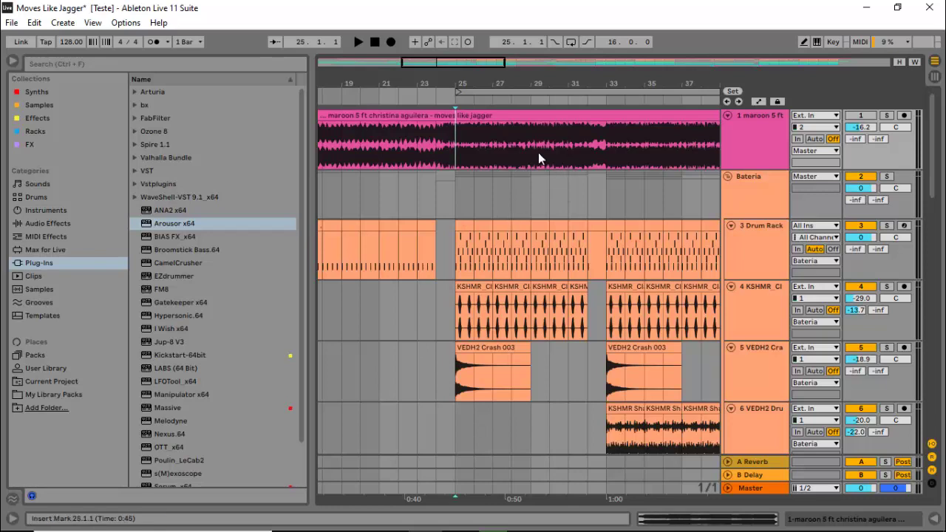
{"action": "left_click_drag", "start_coordinate": [443, 62], "coordinate": [572, 240]}
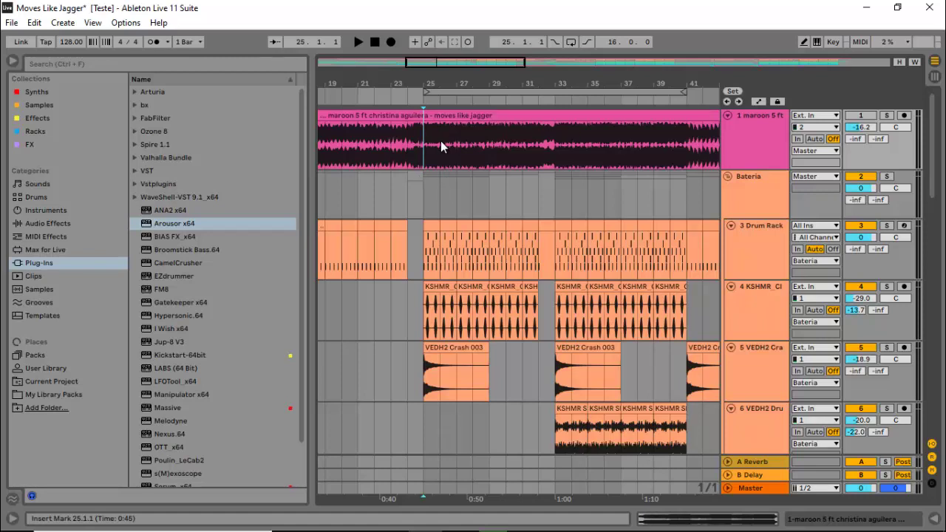
{"action": "left_click", "coordinate": [887, 116]}
{"action": "key", "text": "space"}
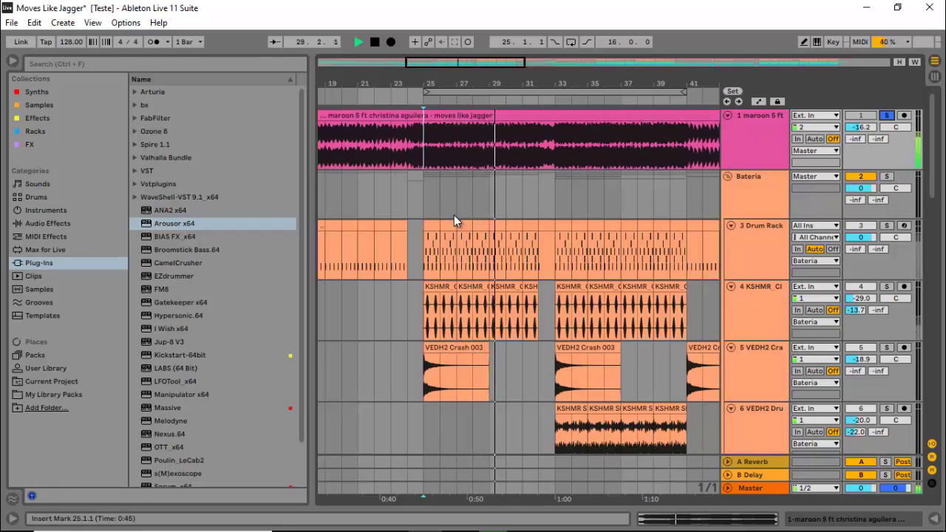
Play the noise track in solo from bar 25, and turn its solo off
{"action": "scroll", "coordinate": [454, 215], "scroll_direction": "down", "scroll_amount": 10}
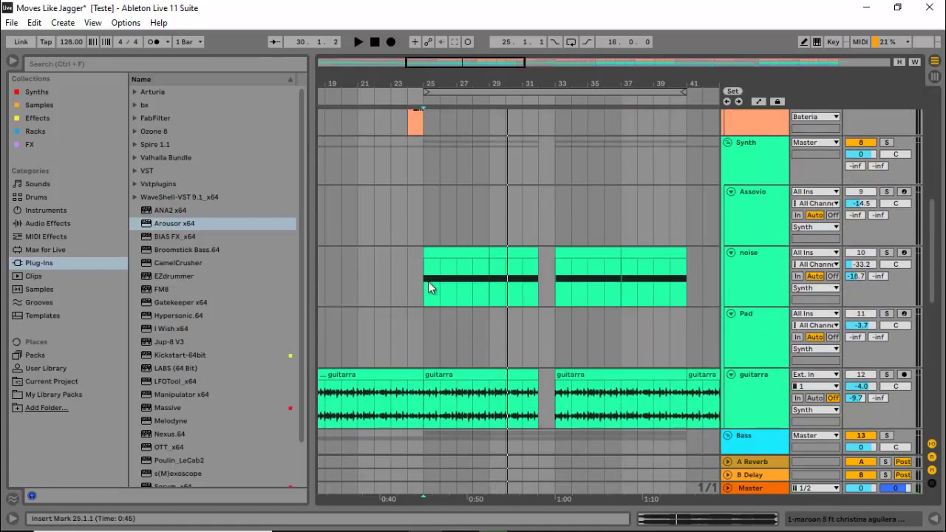
{"action": "left_click", "coordinate": [429, 285]}
{"action": "key", "text": "space"}
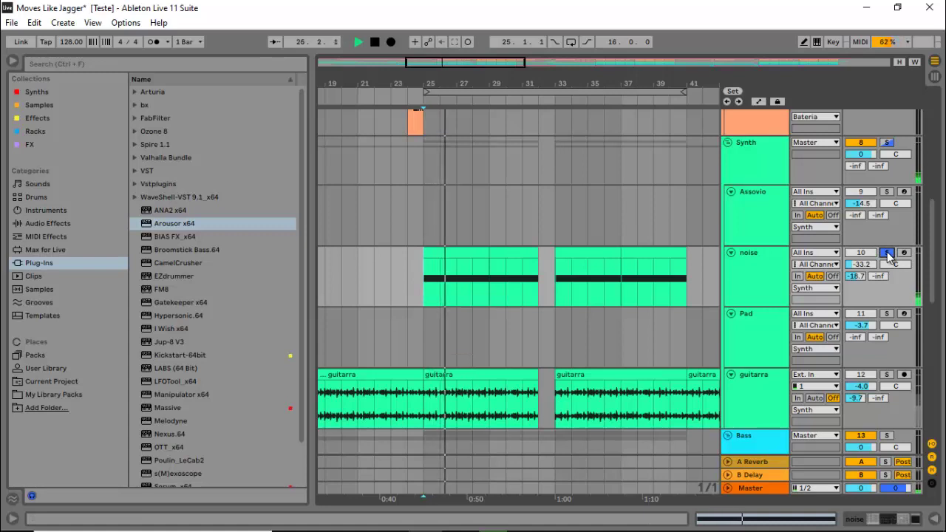
{"action": "key", "text": "space"}
{"action": "left_click", "coordinate": [888, 253]}
Play the full recreated arrangement from bar 24 into bar 31 while setting the dist track's volume to -10.6
{"action": "left_click", "coordinate": [407, 276]}
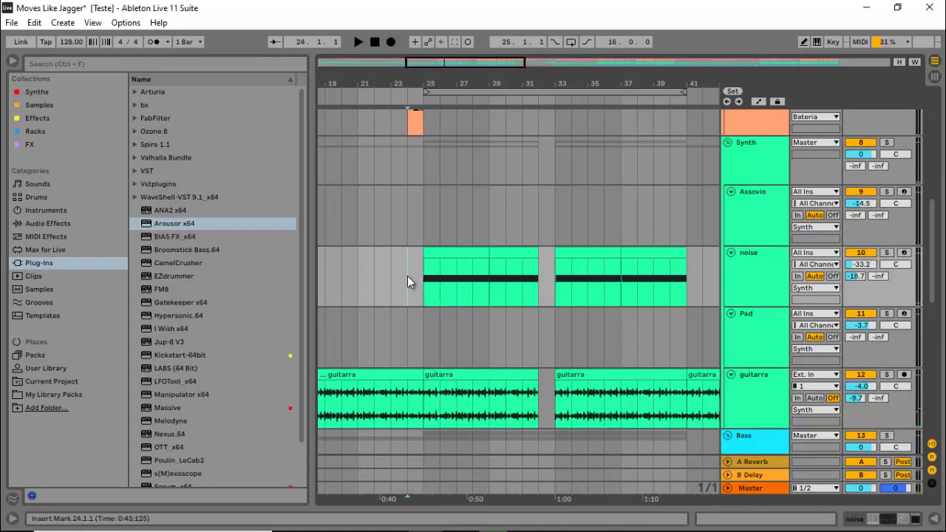
{"action": "key", "text": "space"}
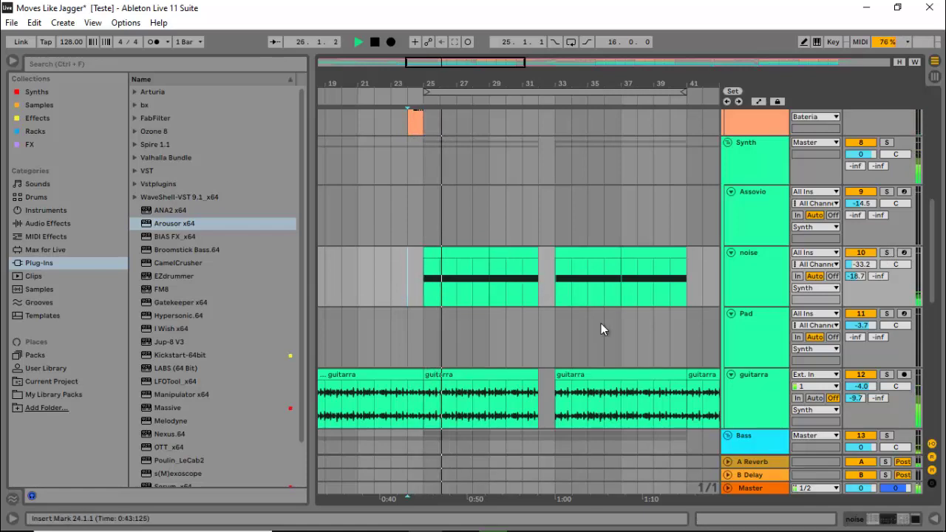
{"action": "scroll", "coordinate": [601, 323], "scroll_direction": "up", "scroll_amount": 10}
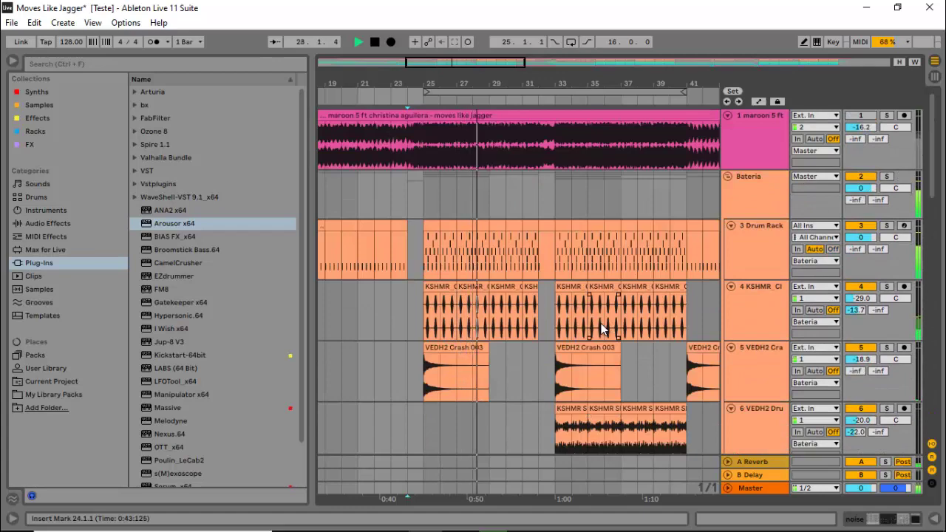
{"action": "scroll", "coordinate": [601, 325], "scroll_direction": "down", "scroll_amount": 5}
{"action": "scroll", "coordinate": [601, 323], "scroll_direction": "down", "scroll_amount": 10}
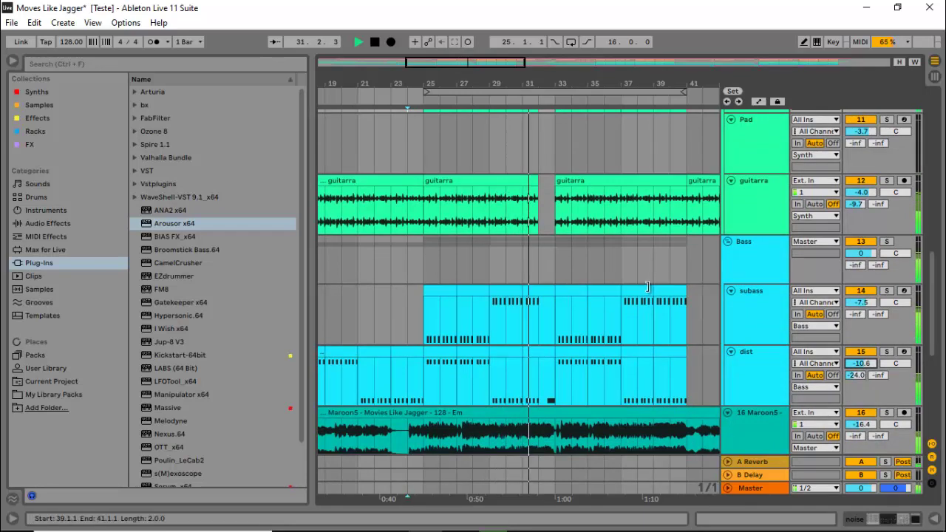
{"action": "key", "text": "space"}
Play the soloed reference track through the break from bar 32 to bar 33
{"action": "left_click", "coordinate": [540, 212]}
{"action": "scroll", "coordinate": [552, 217], "scroll_direction": "up", "scroll_amount": 10}
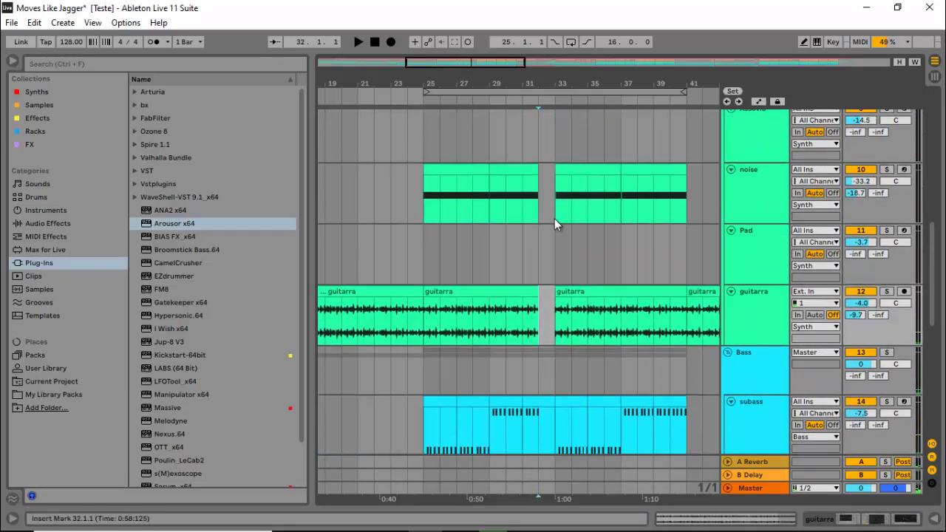
{"action": "scroll", "coordinate": [551, 214], "scroll_direction": "up", "scroll_amount": 3}
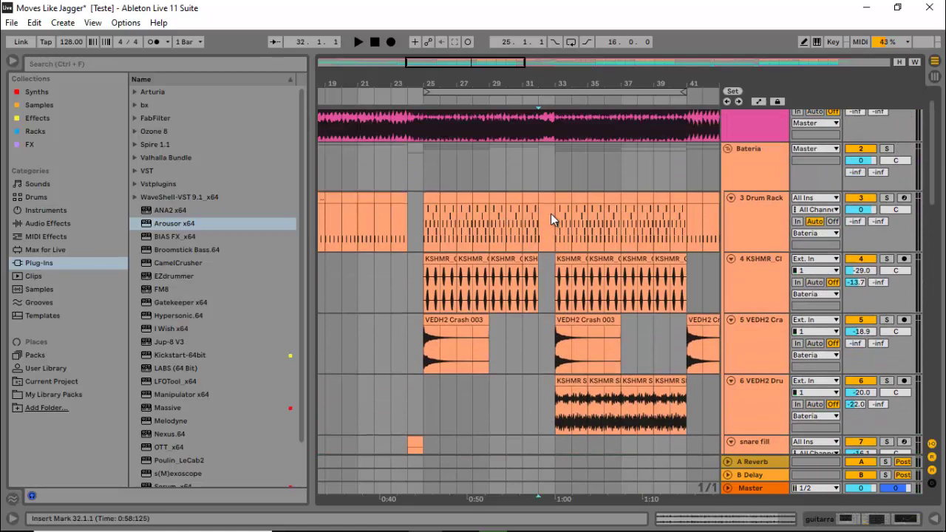
{"action": "left_click", "coordinate": [538, 178]}
{"action": "scroll", "coordinate": [550, 181], "scroll_direction": "up", "scroll_amount": 1}
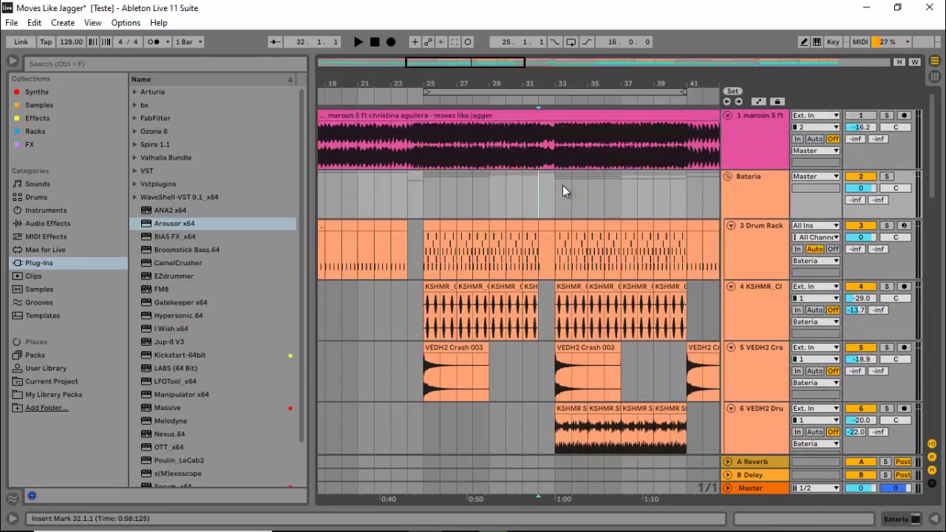
{"action": "left_click", "coordinate": [886, 116]}
{"action": "key", "text": "space"}
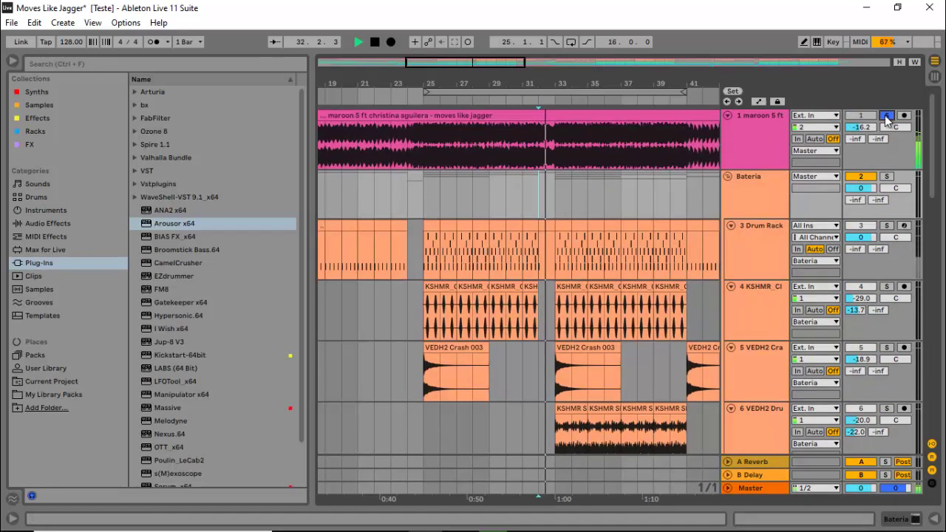
{"action": "key", "text": "space"}
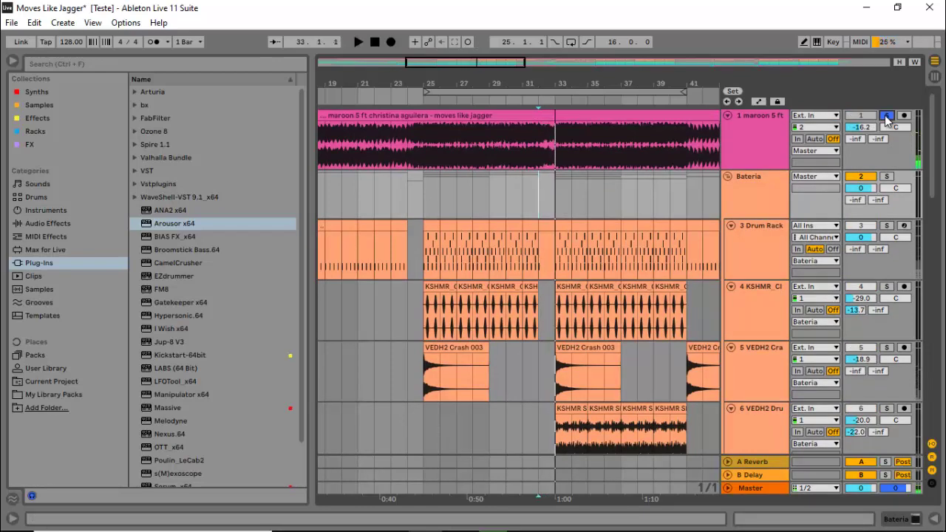
Show the dist track's Auto Filter Frequency automation around the bar 32 break
{"action": "scroll", "coordinate": [649, 284], "scroll_direction": "down", "scroll_amount": 10}
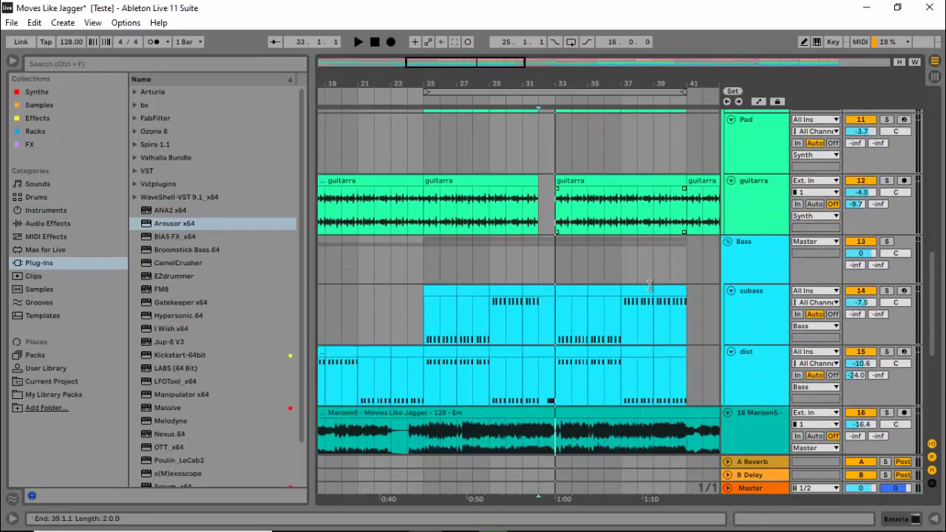
{"action": "left_click", "coordinate": [546, 381]}
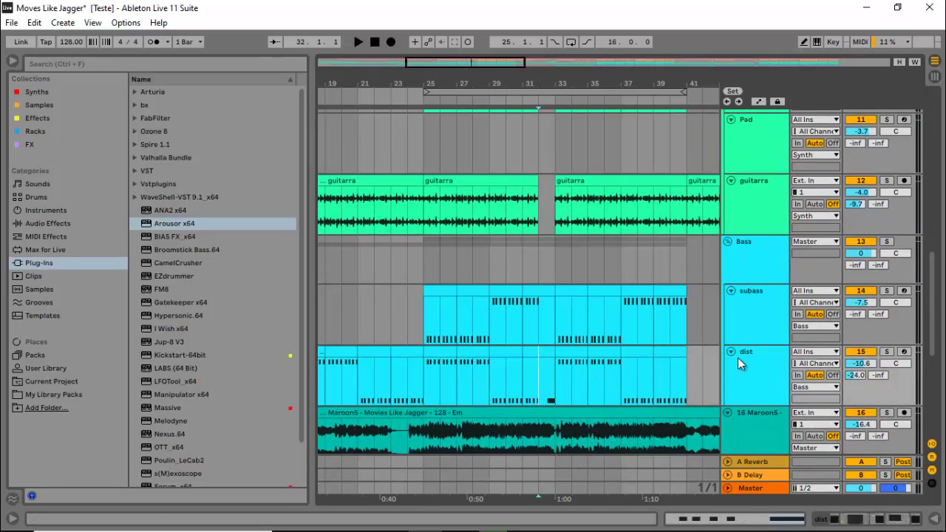
{"action": "key", "text": "a"}
{"action": "left_click", "coordinate": [765, 364]}
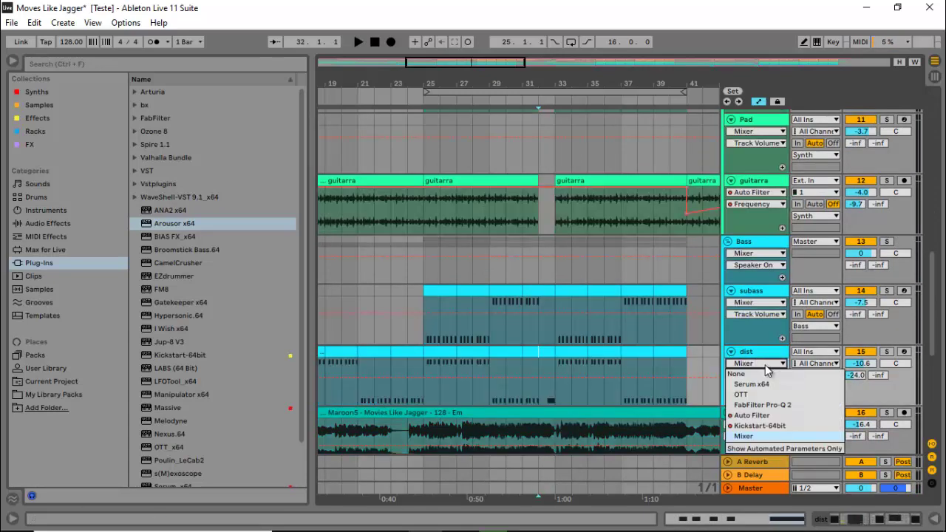
{"action": "left_click", "coordinate": [765, 415]}
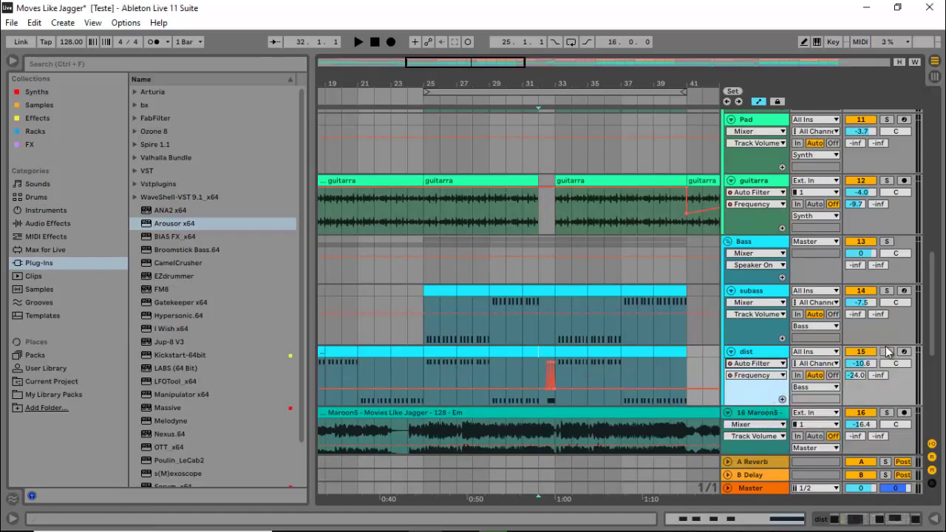
Play the recreated break from bar 31 into bar 33, and hide the automation lanes
{"action": "left_click", "coordinate": [522, 371]}
{"action": "key", "text": "space"}
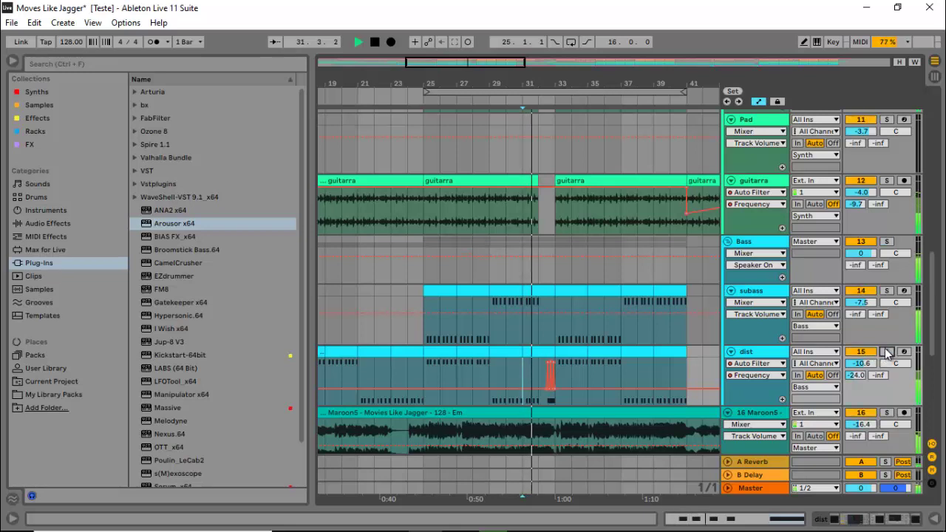
{"action": "key", "text": "a"}
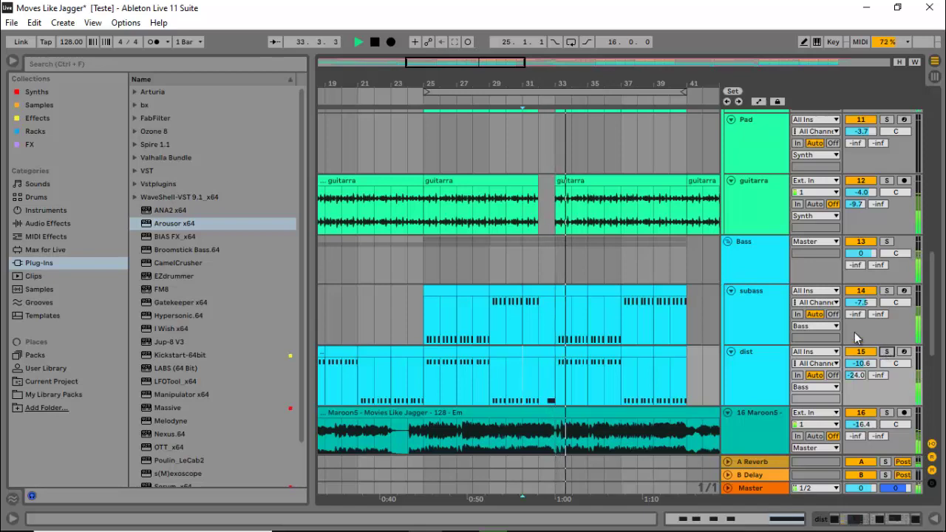
Continue playback through the section up to bar 41 while setting the dist track's volume to -11.9
{"action": "left_click_drag", "start_coordinate": [478, 62], "coordinate": [524, 57]}
{"action": "scroll", "coordinate": [534, 285], "scroll_direction": "up", "scroll_amount": 3}
{"action": "scroll", "coordinate": [534, 285], "scroll_direction": "up", "scroll_amount": 10}
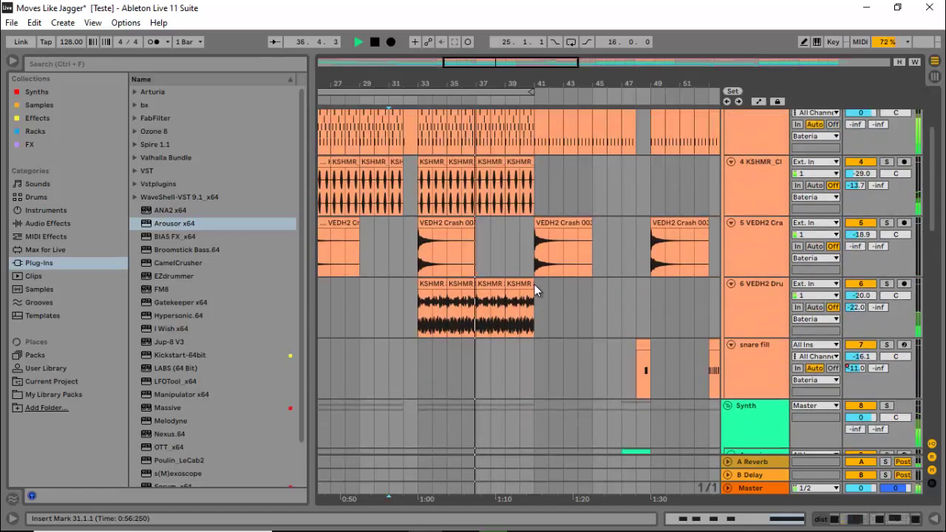
{"action": "scroll", "coordinate": [534, 284], "scroll_direction": "down", "scroll_amount": 10}
{"action": "scroll", "coordinate": [534, 285], "scroll_direction": "down", "scroll_amount": 3}
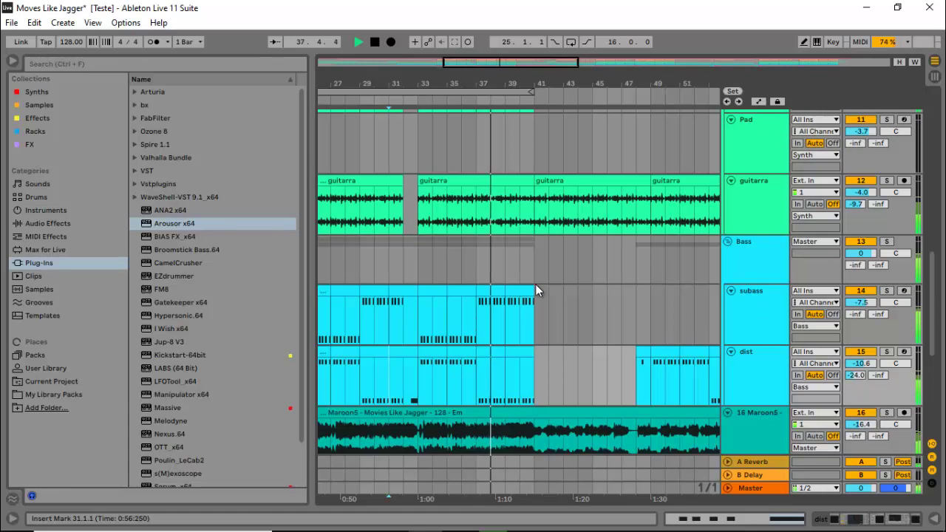
{"action": "left_click_drag", "start_coordinate": [862, 364], "coordinate": [863, 368]}
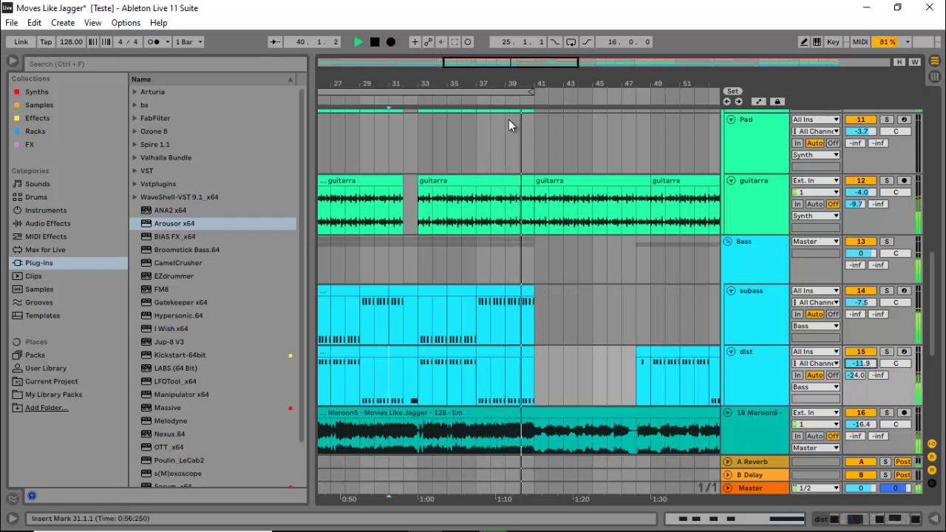
{"action": "key", "text": "space"}
Solo the reference track and play it from bar 41
{"action": "left_click", "coordinate": [537, 256]}
{"action": "scroll", "coordinate": [537, 256], "scroll_direction": "up", "scroll_amount": 5}
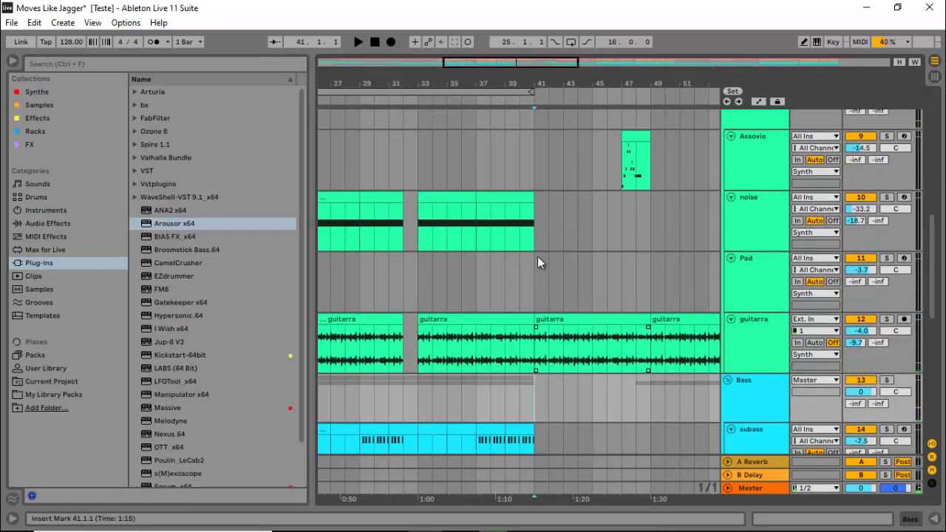
{"action": "scroll", "coordinate": [537, 257], "scroll_direction": "up", "scroll_amount": 5}
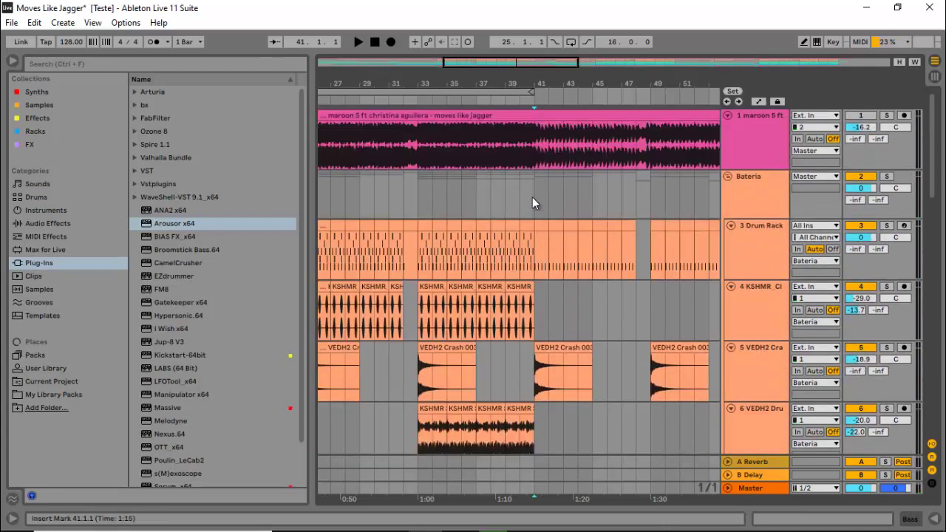
{"action": "left_click", "coordinate": [531, 197]}
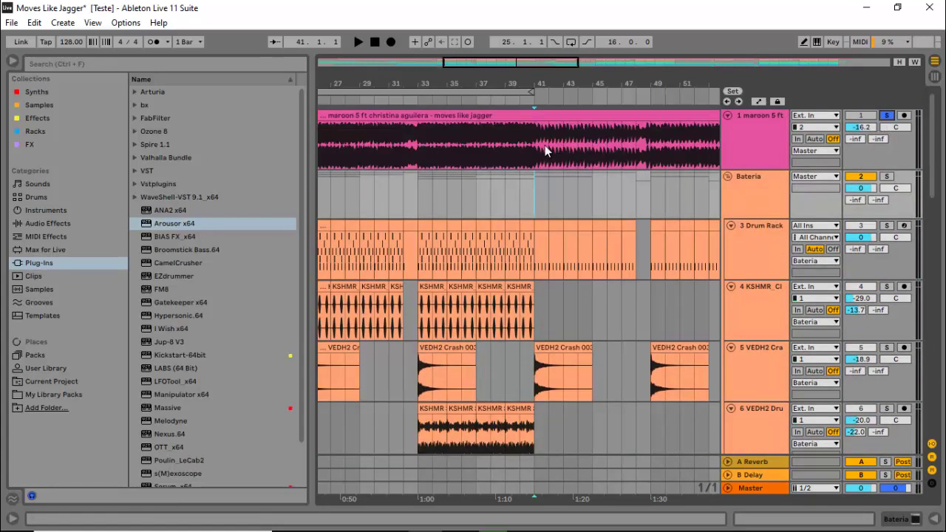
{"action": "key", "text": "space"}
{"action": "scroll", "coordinate": [614, 197], "scroll_direction": "down", "scroll_amount": 3}
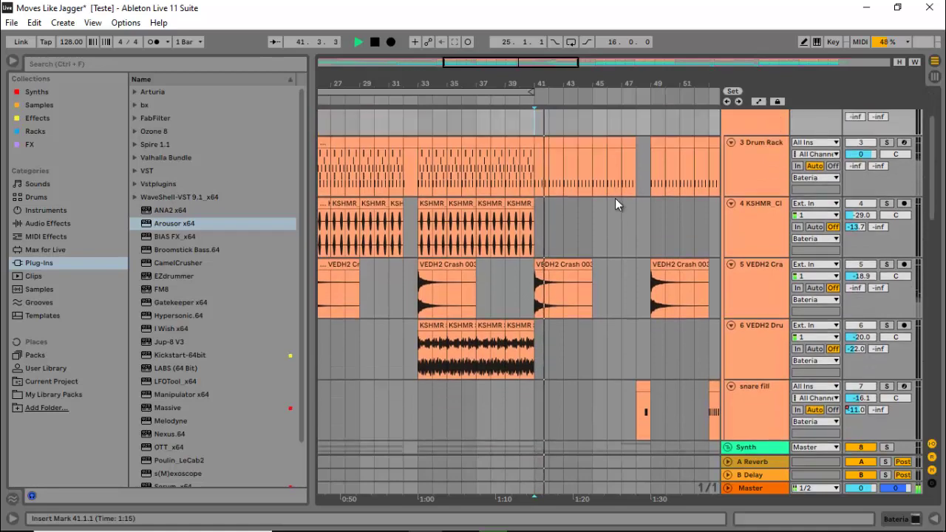
{"action": "scroll", "coordinate": [615, 198], "scroll_direction": "up", "scroll_amount": 3}
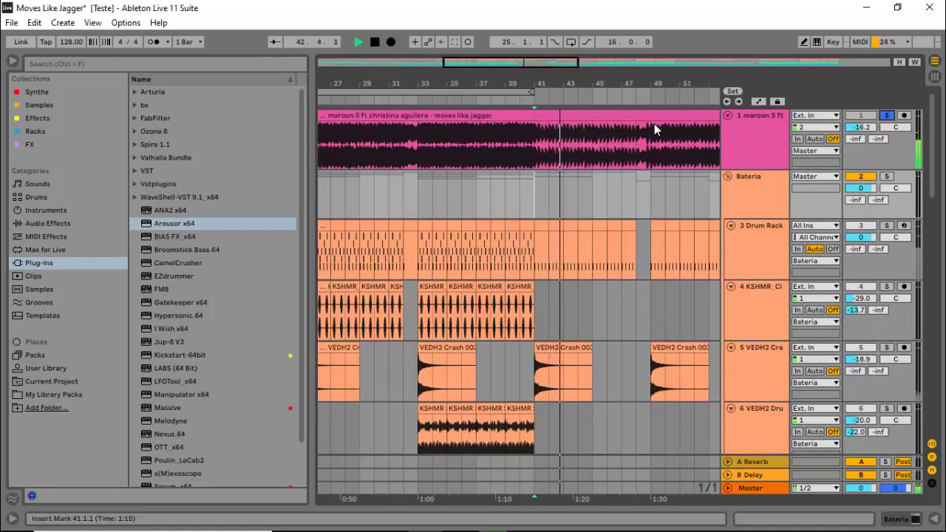
Unsolo the reference track and play the recreated section from bar 41, looking through its active instrument tracks
{"action": "key", "text": "space"}
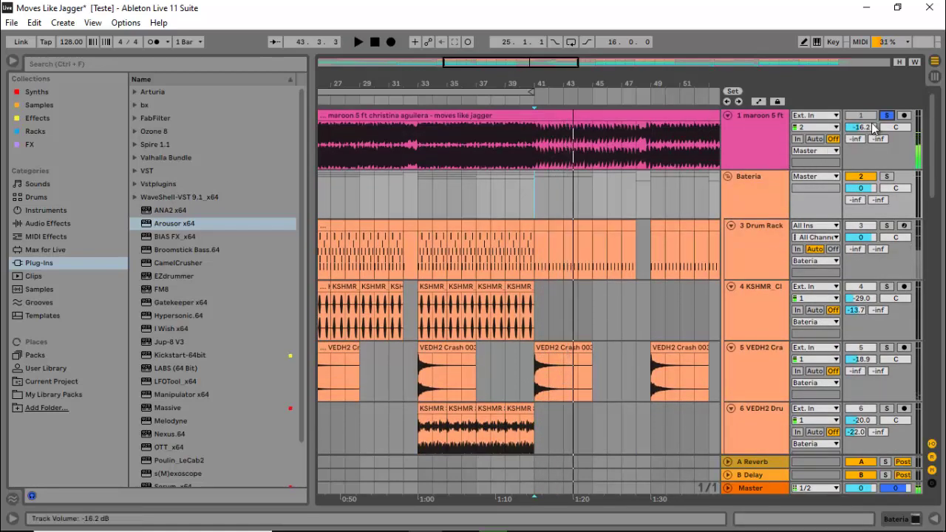
{"action": "key", "text": "space"}
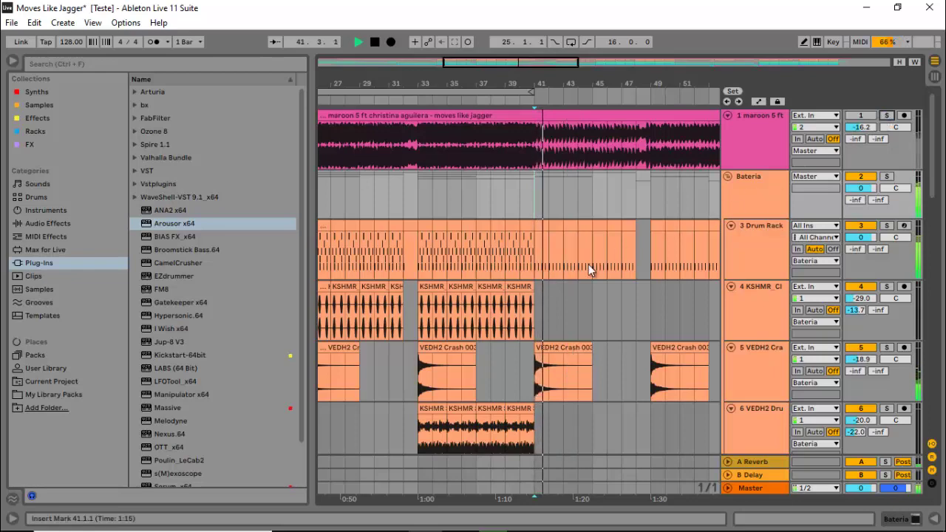
{"action": "scroll", "coordinate": [588, 264], "scroll_direction": "down", "scroll_amount": 3}
{"action": "scroll", "coordinate": [588, 266], "scroll_direction": "down", "scroll_amount": 10}
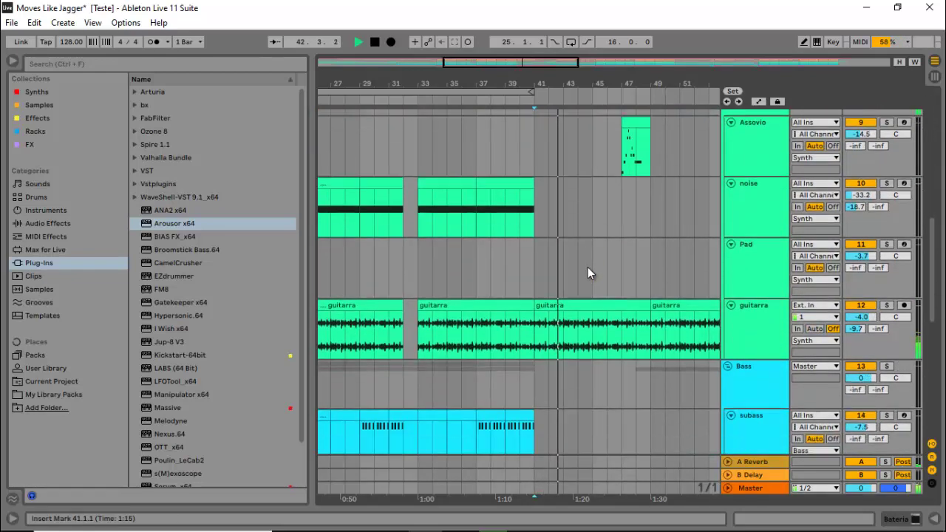
{"action": "scroll", "coordinate": [587, 267], "scroll_direction": "up", "scroll_amount": 3}
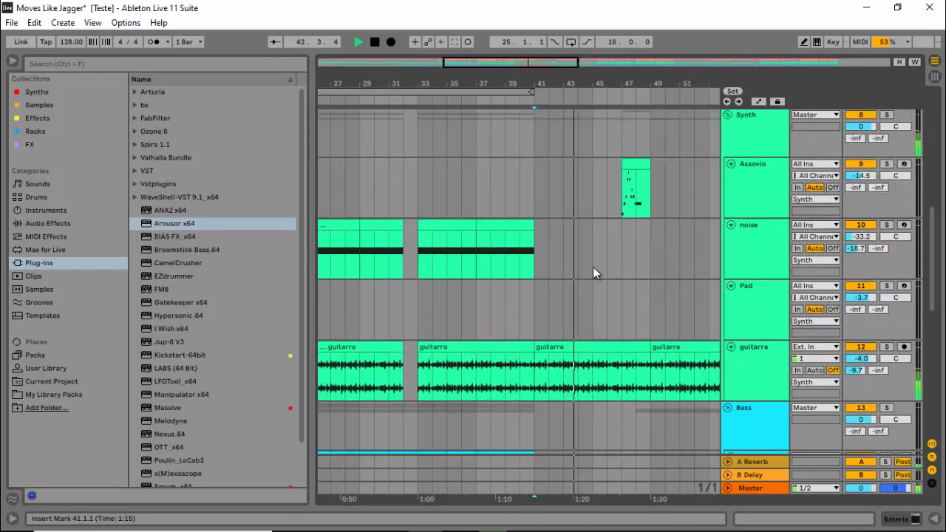
{"action": "scroll", "coordinate": [594, 270], "scroll_direction": "up", "scroll_amount": 3}
{"action": "scroll", "coordinate": [598, 272], "scroll_direction": "up", "scroll_amount": 8}
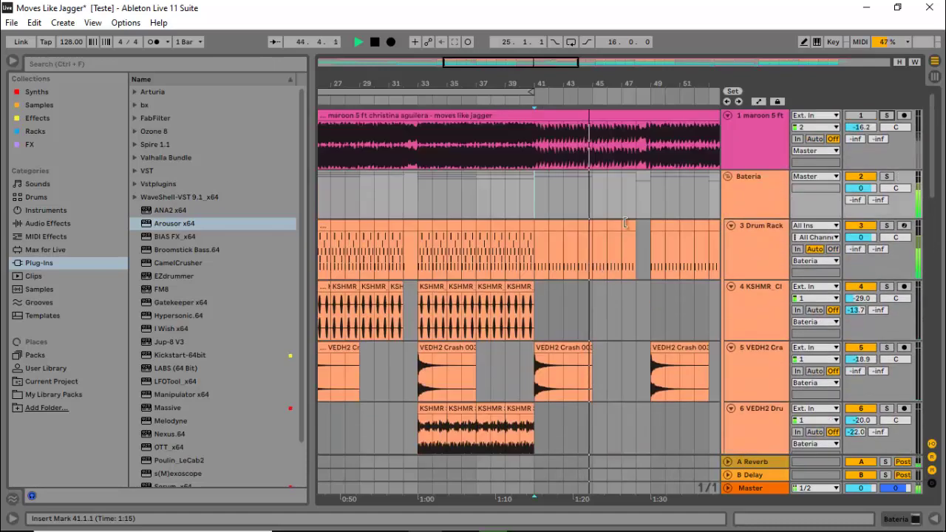
{"action": "key", "text": "space"}
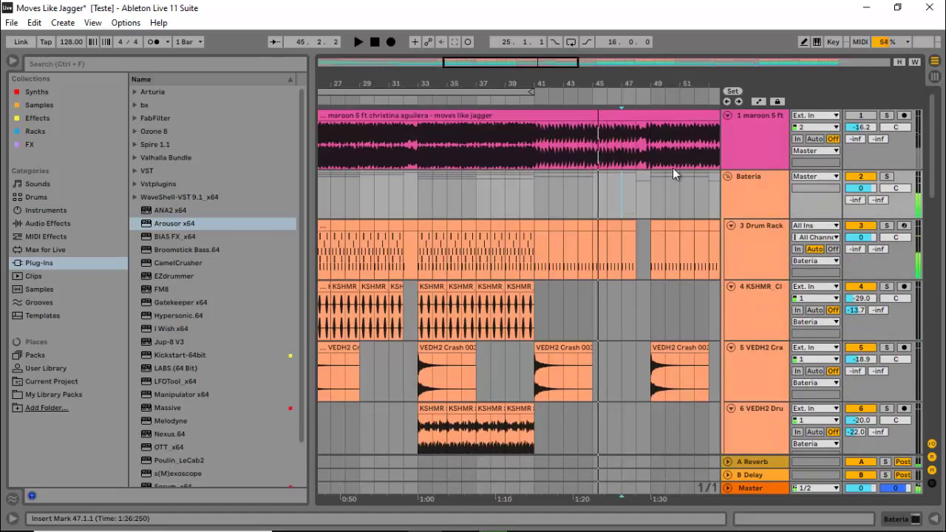
Play the soloed reference track from bar 47 to bar 48, and turn its solo off
{"action": "left_click", "coordinate": [889, 116]}
{"action": "key", "text": "space"}
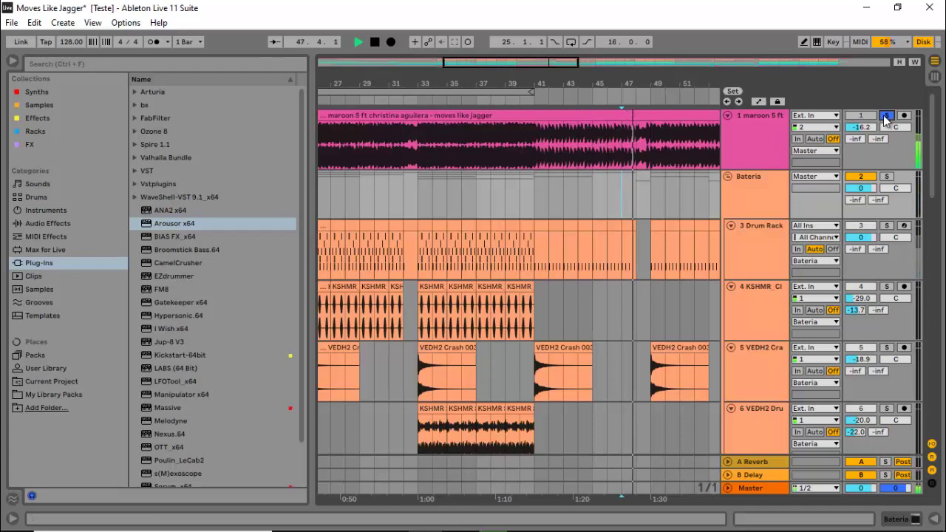
{"action": "key", "text": "space"}
{"action": "left_click", "coordinate": [886, 116]}
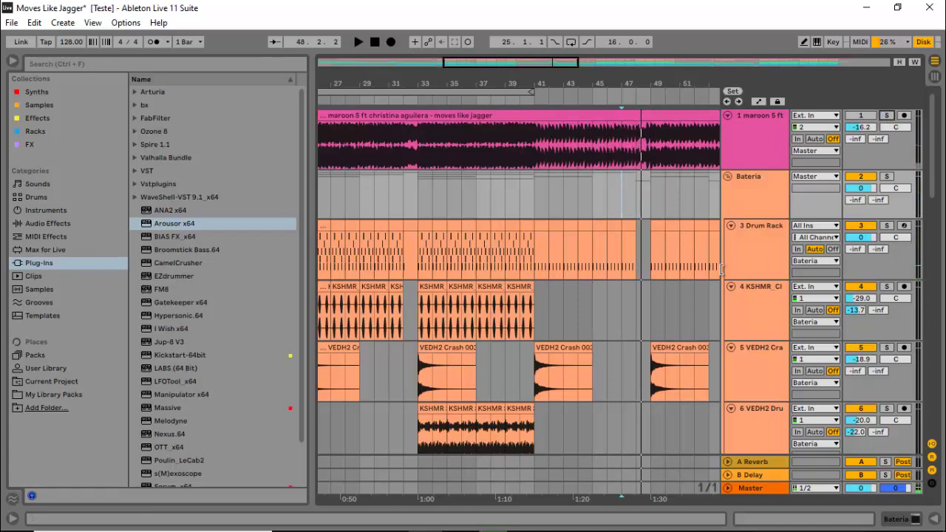
Play the recreated whistle part on the Assovio track from bar 47 past bar 50
{"action": "scroll", "coordinate": [717, 270], "scroll_direction": "down", "scroll_amount": 8}
{"action": "left_click", "coordinate": [619, 312]}
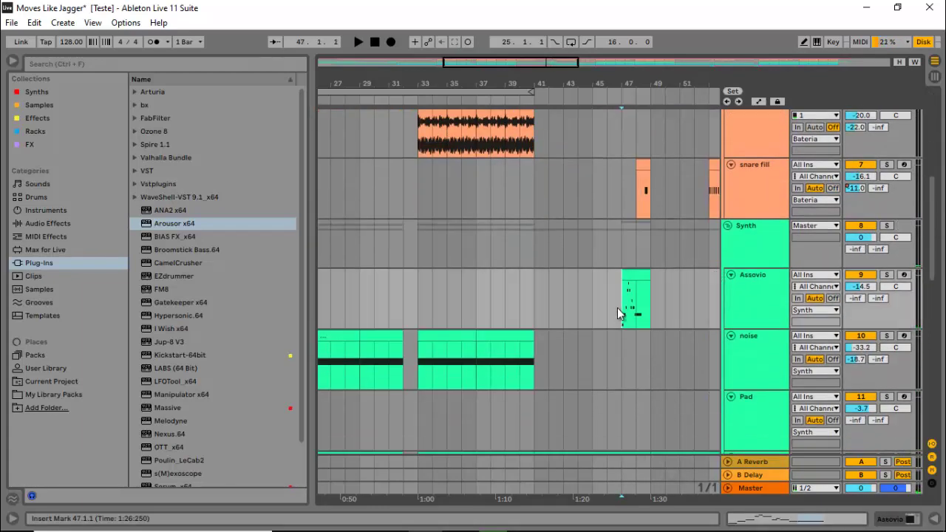
{"action": "key", "text": "space"}
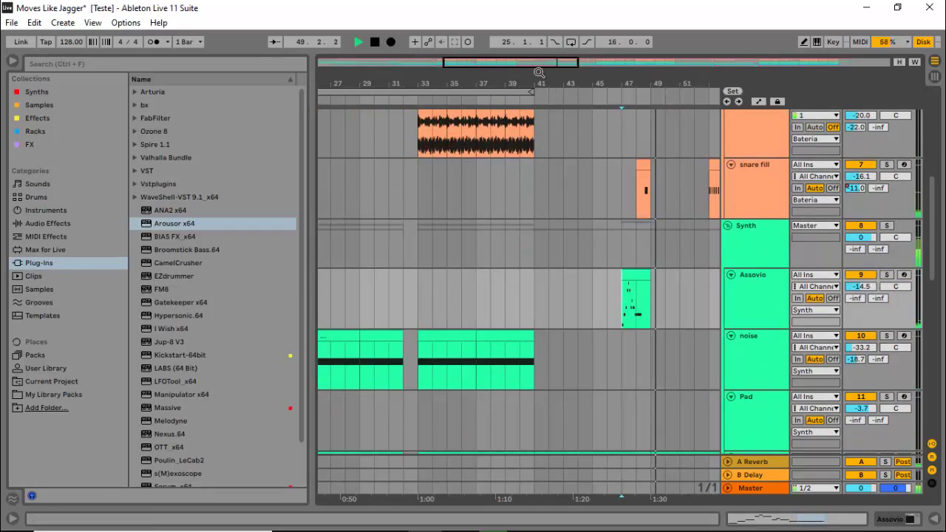
{"action": "left_click_drag", "start_coordinate": [539, 72], "coordinate": [607, 62]}
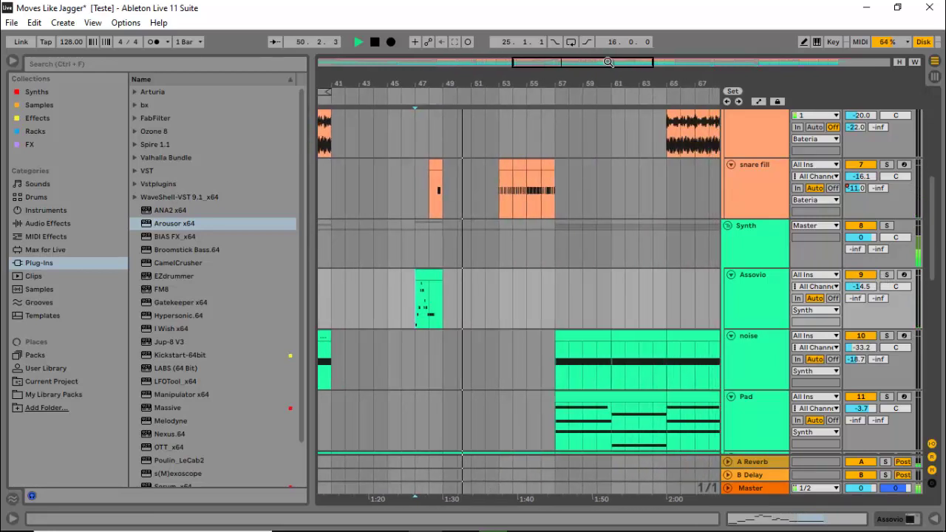
{"action": "key", "text": "space"}
Solo the reference track and play its build-up from bar 53 to bar 57, and turn its solo off
{"action": "left_click", "coordinate": [503, 202]}
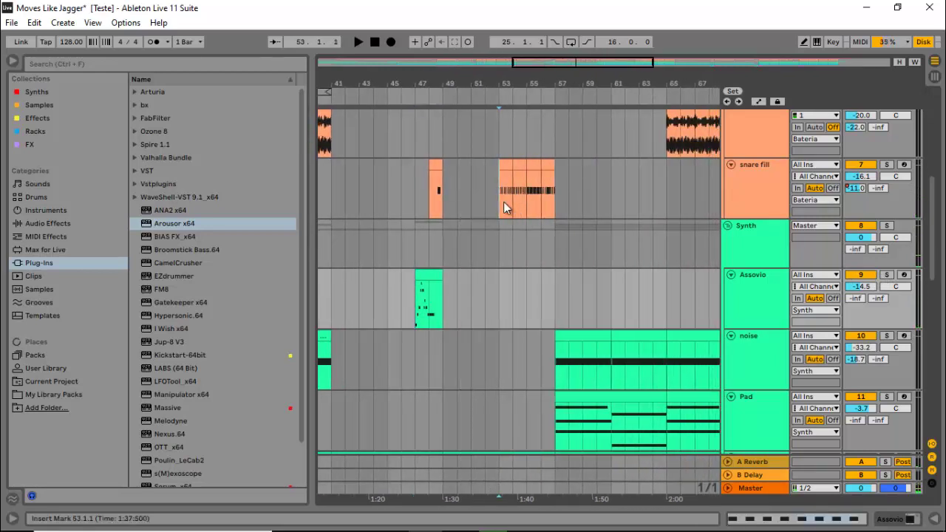
{"action": "scroll", "coordinate": [549, 255], "scroll_direction": "up", "scroll_amount": 10}
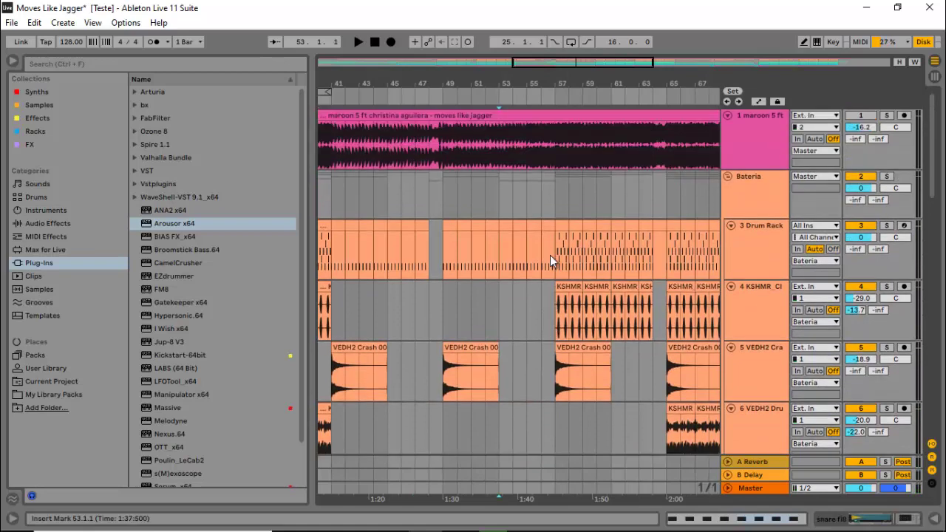
{"action": "key", "text": "space"}
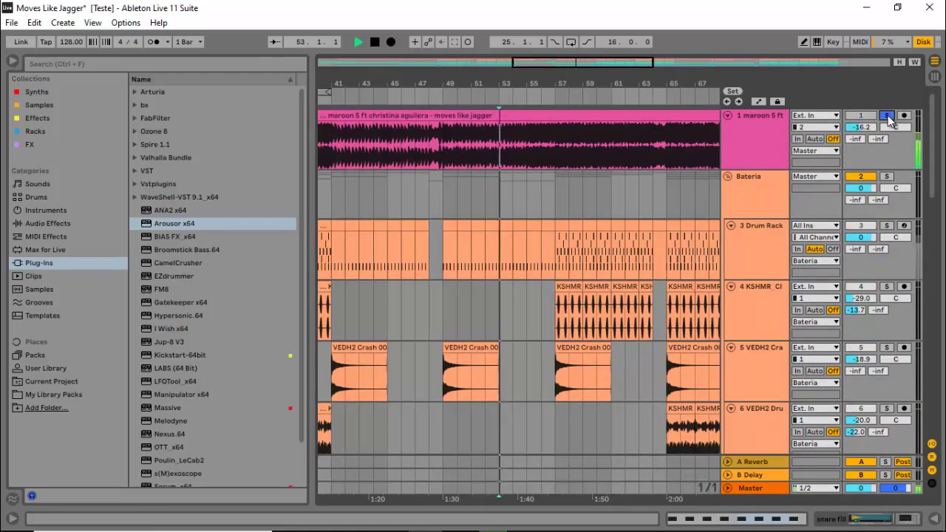
{"action": "left_click", "coordinate": [887, 116]}
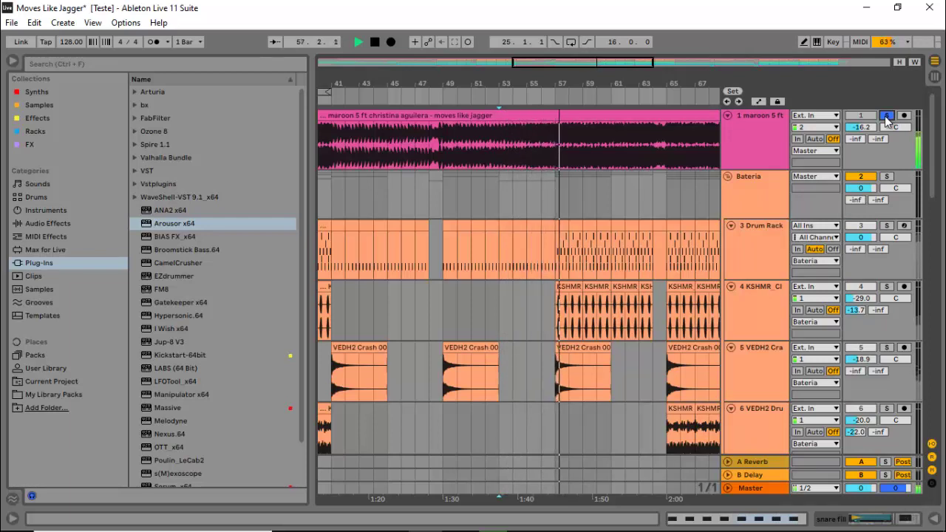
{"action": "key", "text": "space"}
Play the recreated snare fill build-up from bar 53 into bar 58
{"action": "scroll", "coordinate": [540, 267], "scroll_direction": "down", "scroll_amount": 5}
{"action": "scroll", "coordinate": [540, 264], "scroll_direction": "down", "scroll_amount": 2}
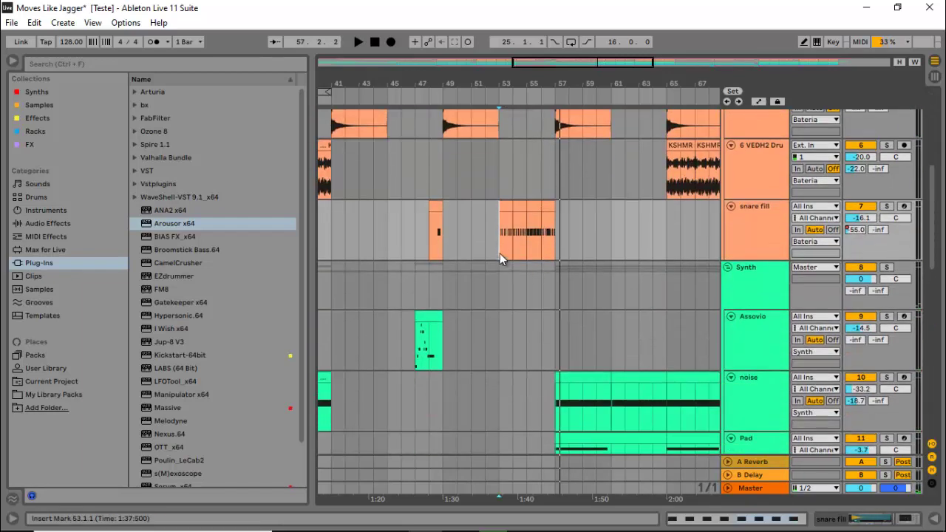
{"action": "key", "text": "space"}
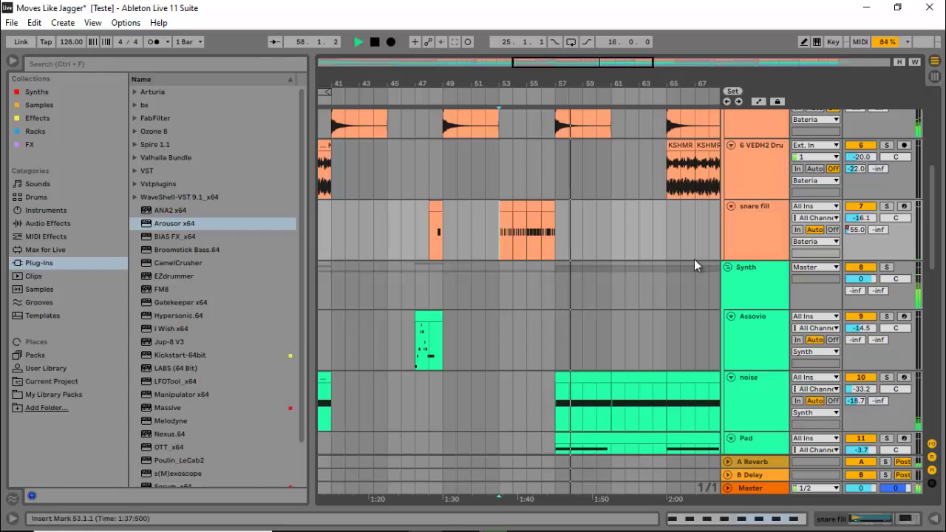
{"action": "scroll", "coordinate": [634, 280], "scroll_direction": "down", "scroll_amount": 2}
{"action": "key", "text": "space"}
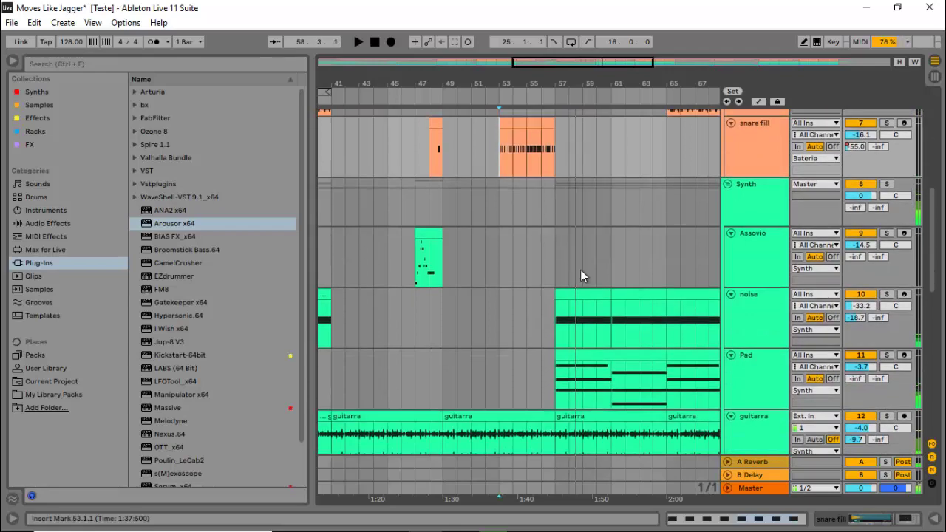
Play the soloed reference track from bar 57 to bar 63, showing a wider stretch of the timeline
{"action": "left_click", "coordinate": [551, 224]}
{"action": "scroll", "coordinate": [591, 250], "scroll_direction": "up", "scroll_amount": 8}
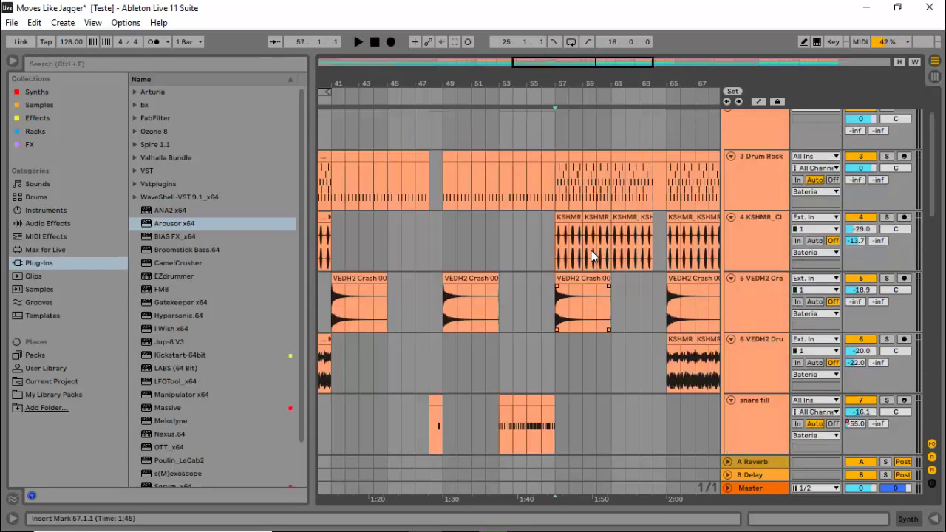
{"action": "left_click", "coordinate": [557, 162]}
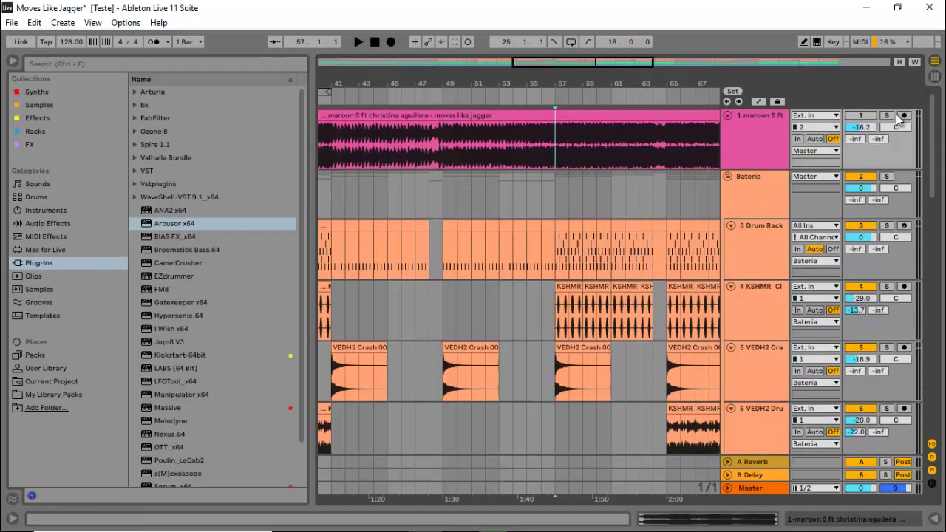
{"action": "key", "text": "space"}
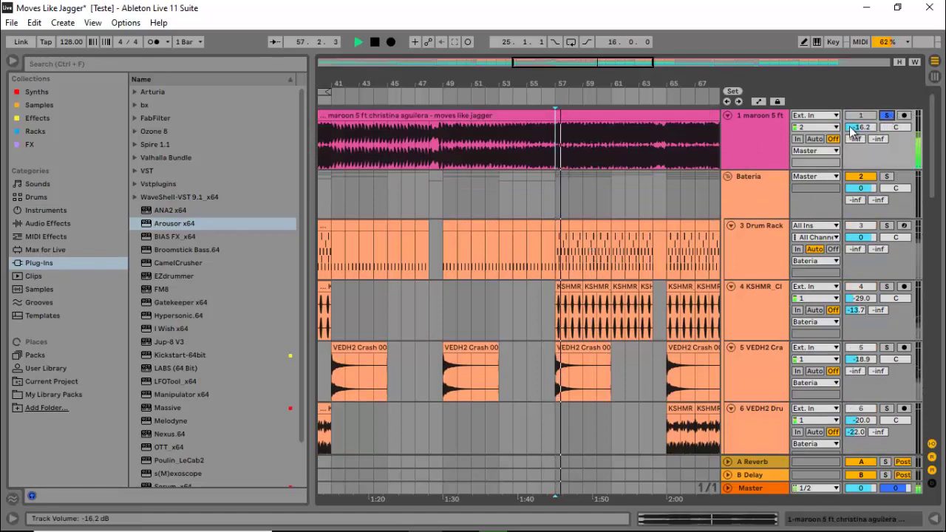
{"action": "left_click_drag", "start_coordinate": [576, 64], "coordinate": [576, 64]}
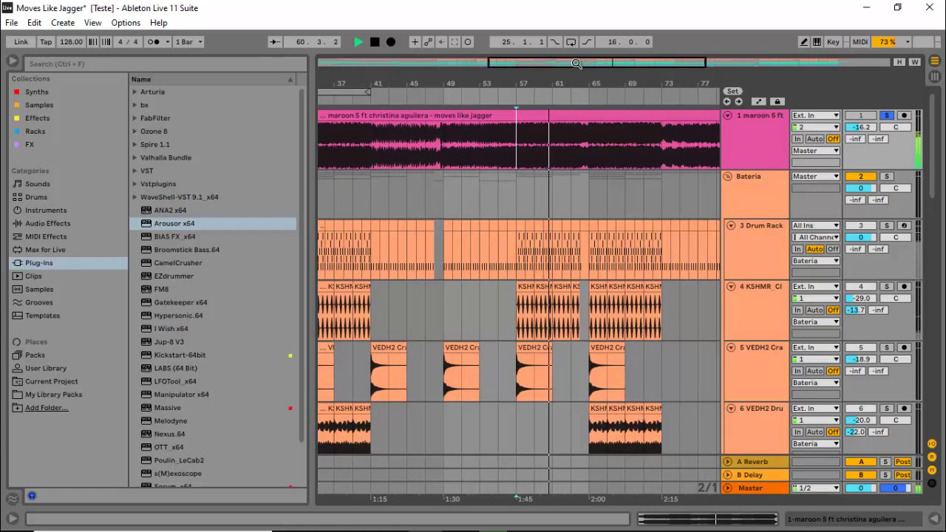
{"action": "key", "text": "space"}
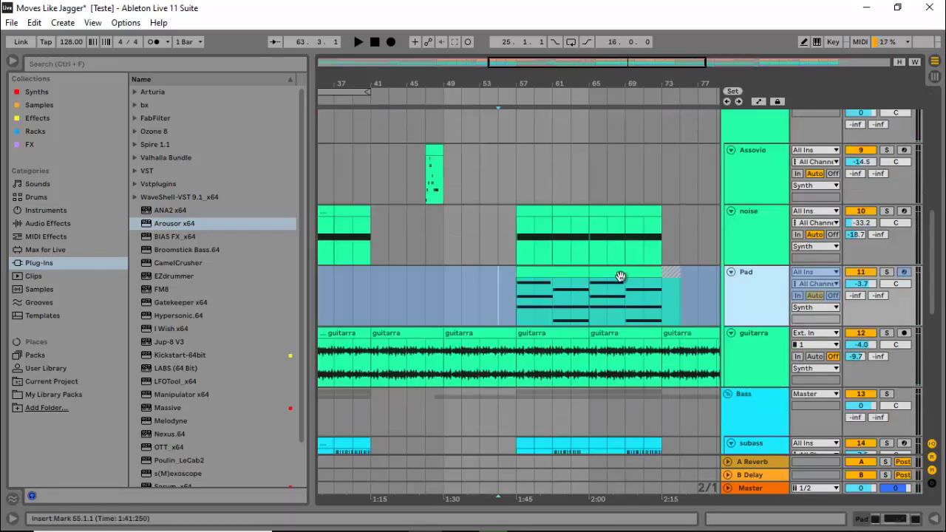
Show the Pad track's device chain, place the insert marker at bar 57, and hide the chain
{"action": "double_click", "coordinate": [748, 296]}
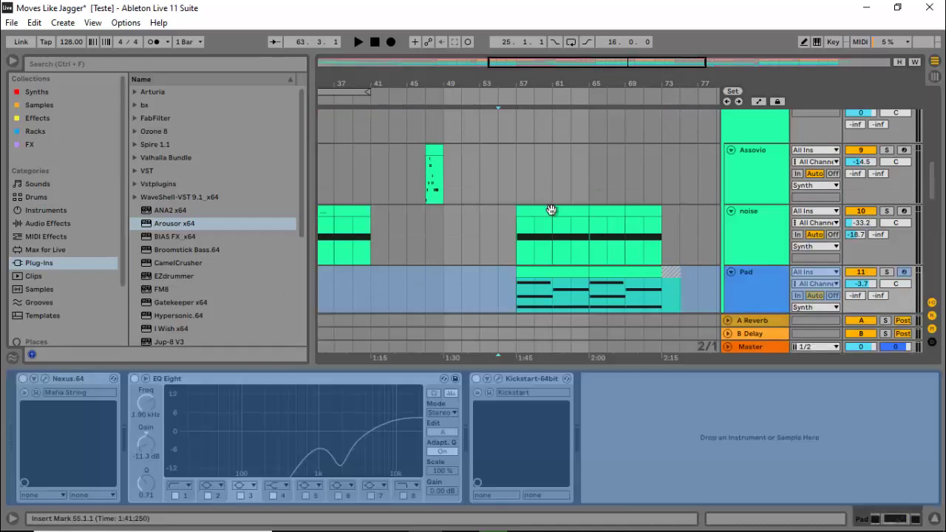
{"action": "scroll", "coordinate": [550, 209], "scroll_direction": "down", "scroll_amount": 3}
{"action": "left_click", "coordinate": [514, 210]}
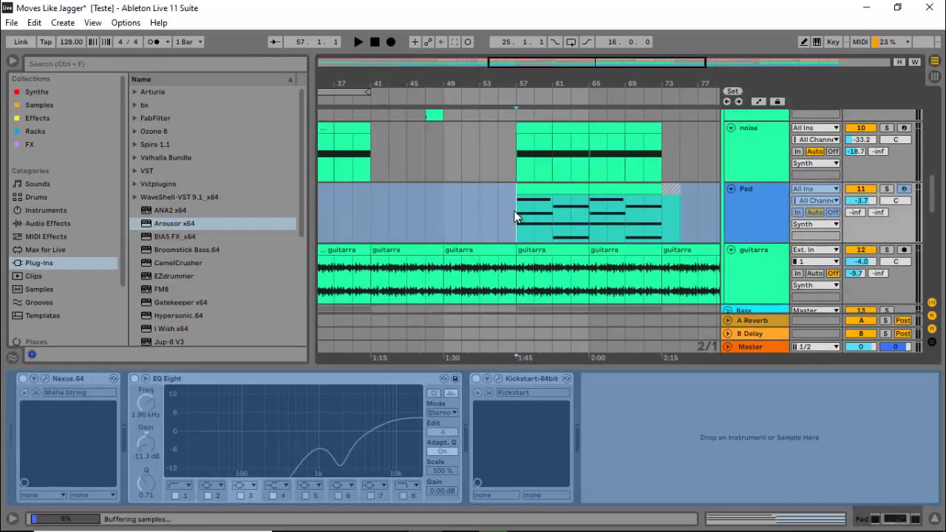
{"action": "left_click", "coordinate": [934, 520]}
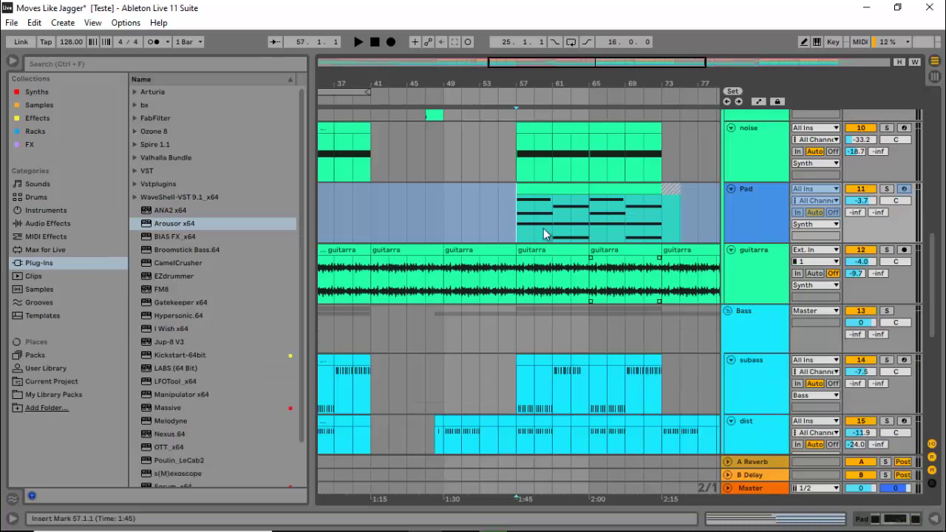
Play the recreated arrangement with the pad from bar 55 to bar 69
{"action": "left_click", "coordinate": [498, 210]}
{"action": "scroll", "coordinate": [530, 175], "scroll_direction": "up", "scroll_amount": 1}
{"action": "key", "text": "space"}
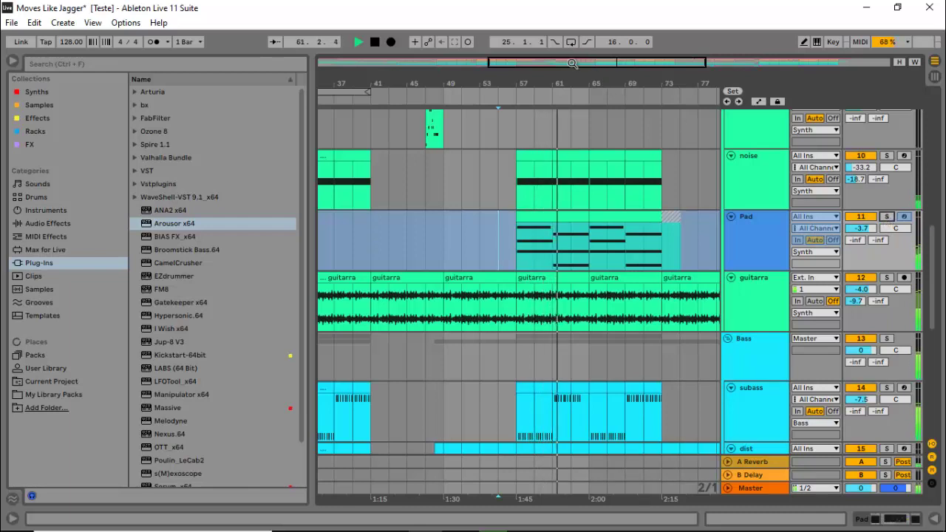
{"action": "left_click_drag", "start_coordinate": [576, 63], "coordinate": [624, 65]}
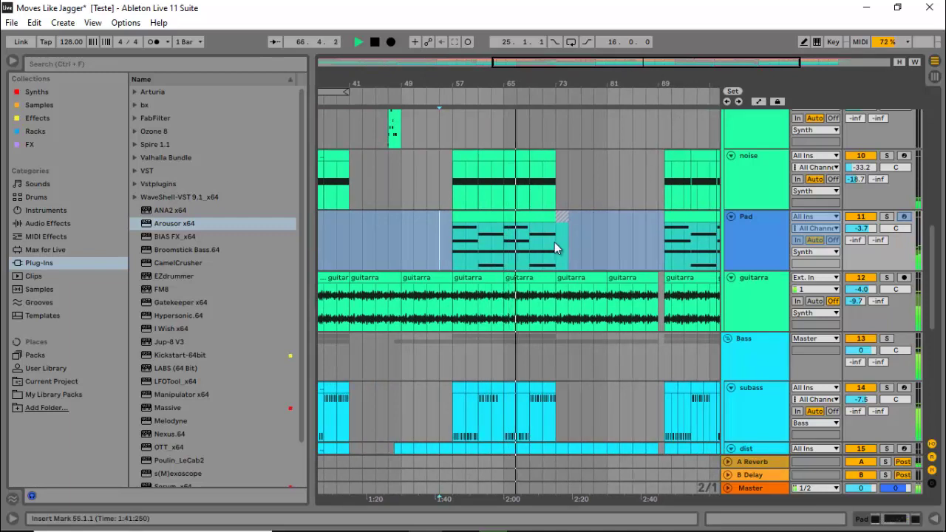
{"action": "key", "text": "space"}
Solo the reference track and play it from bar 69 to bar 78
{"action": "scroll", "coordinate": [591, 274], "scroll_direction": "up", "scroll_amount": 1}
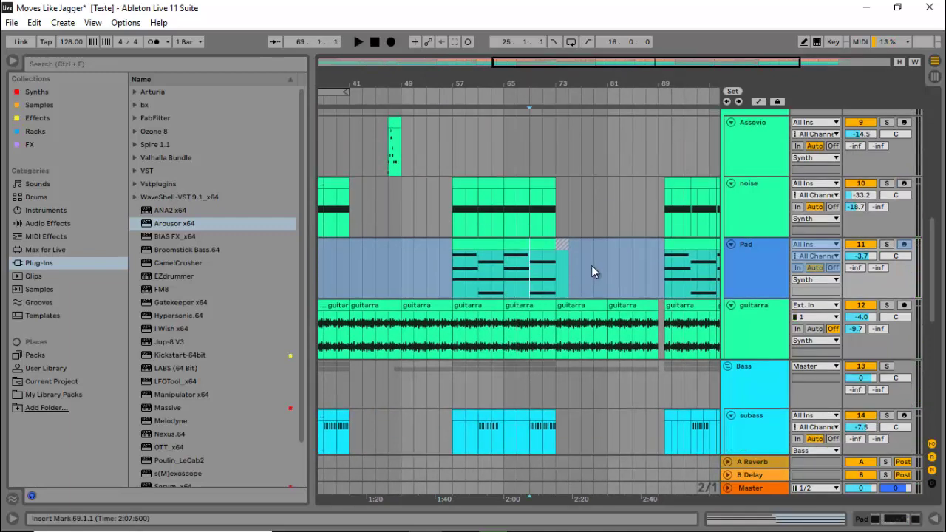
{"action": "key", "text": "space"}
{"action": "scroll", "coordinate": [614, 228], "scroll_direction": "up", "scroll_amount": 7}
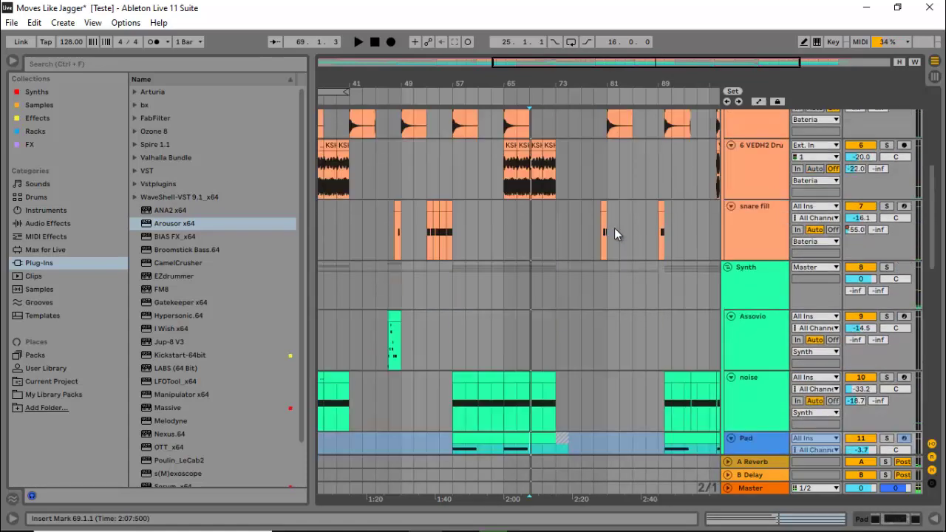
{"action": "scroll", "coordinate": [614, 228], "scroll_direction": "up", "scroll_amount": 10}
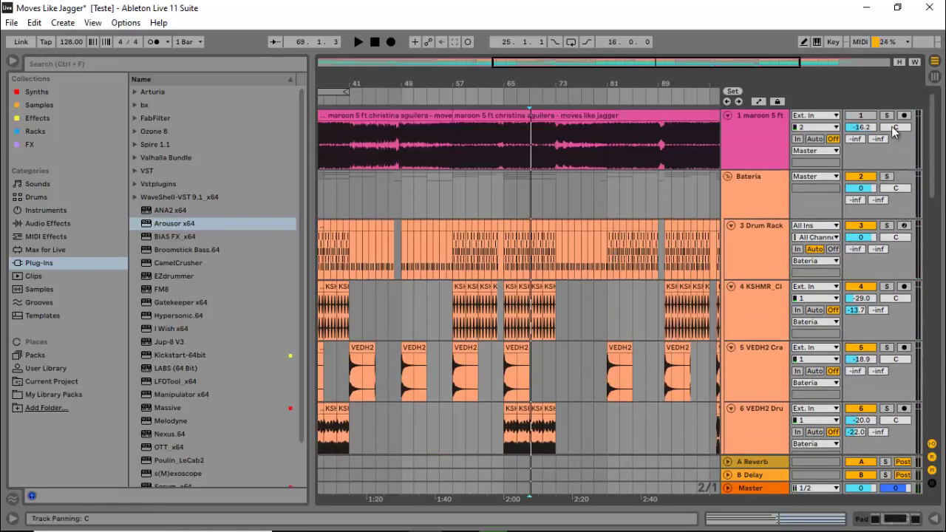
{"action": "left_click", "coordinate": [887, 116]}
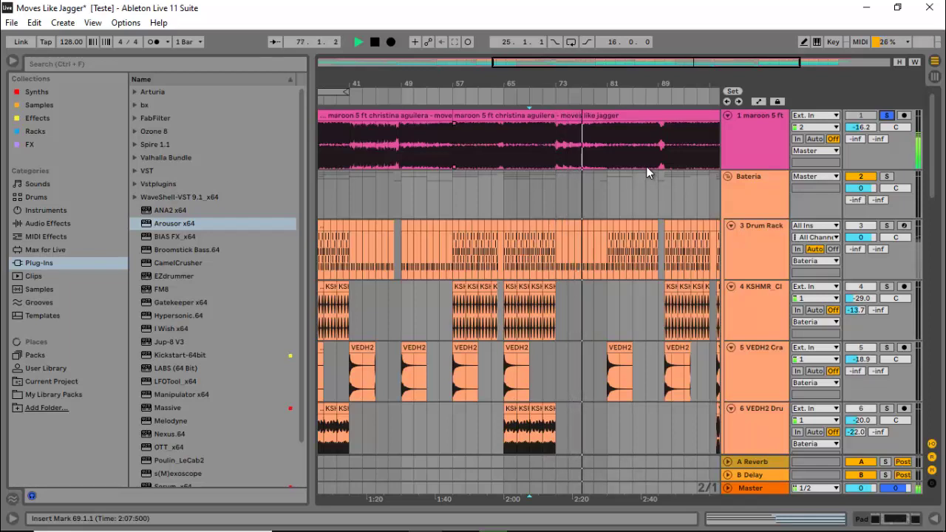
{"action": "key", "text": "space"}
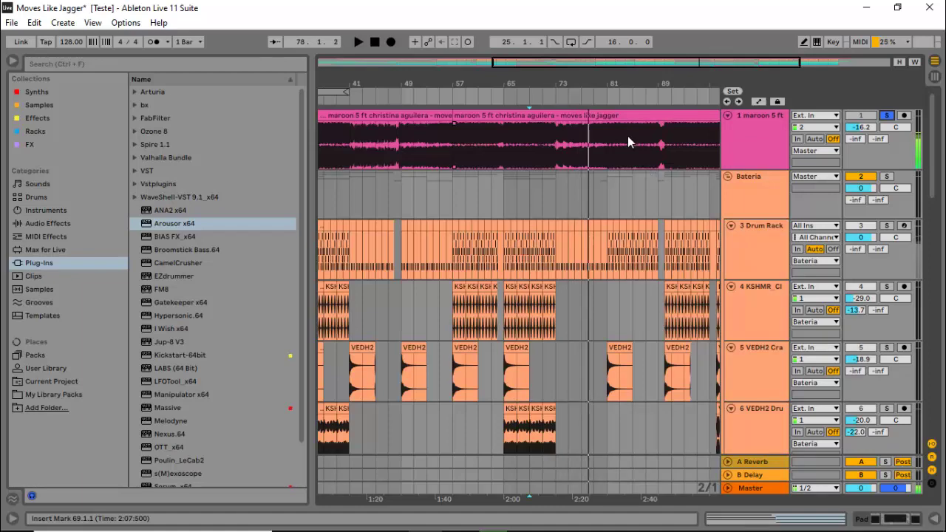
Solo the Maroon5 acapella track and play it from bar 73 to about bar 78
{"action": "scroll", "coordinate": [597, 187], "scroll_direction": "down", "scroll_amount": 1}
{"action": "scroll", "coordinate": [597, 188], "scroll_direction": "down", "scroll_amount": 15}
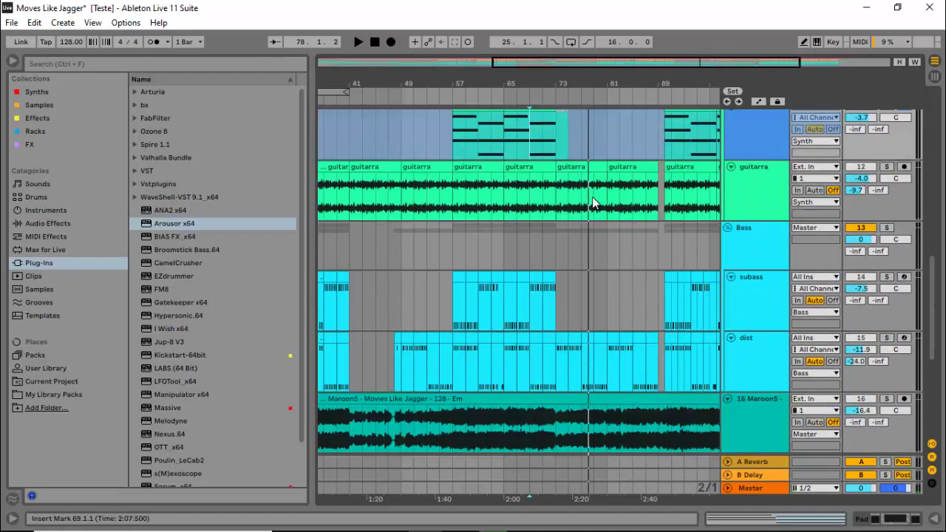
{"action": "scroll", "coordinate": [592, 196], "scroll_direction": "down", "scroll_amount": 2}
{"action": "left_click", "coordinate": [554, 283]}
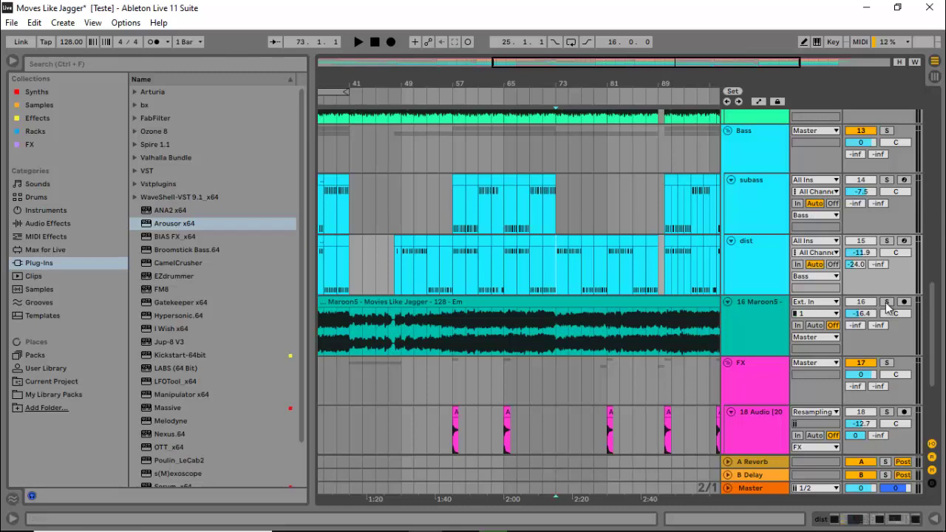
{"action": "left_click", "coordinate": [556, 323]}
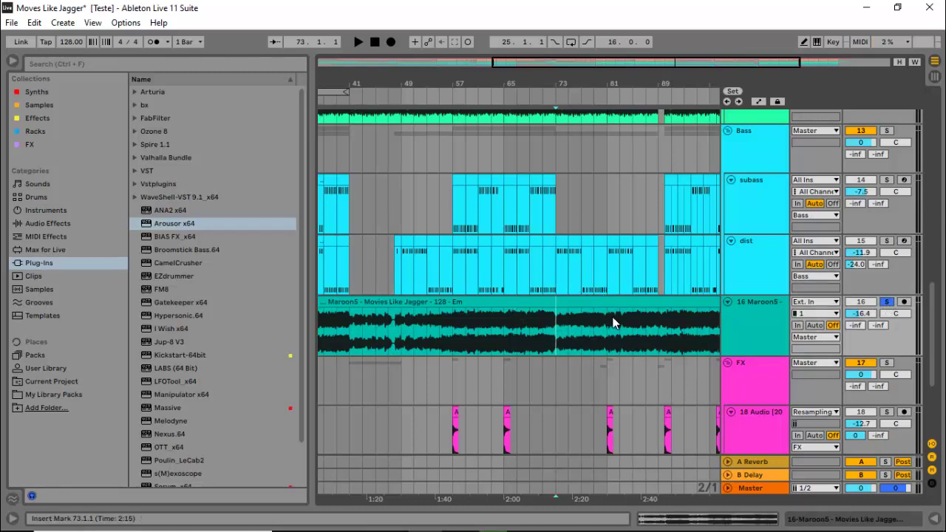
{"action": "key", "text": "space"}
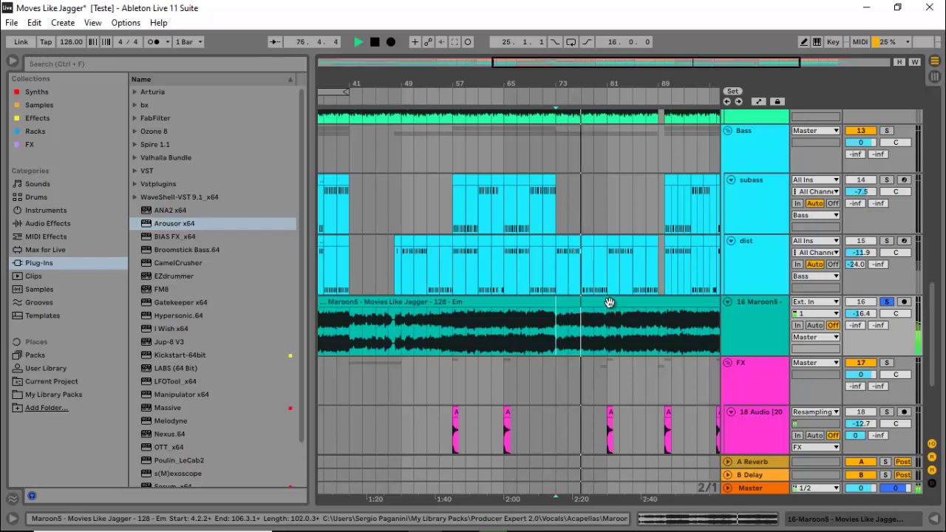
{"action": "key", "text": "space"}
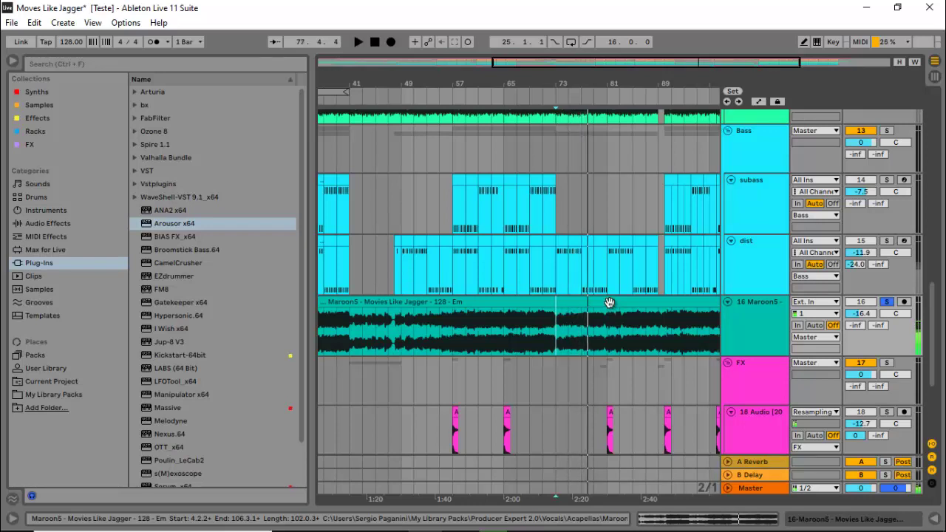
Unsolo the acapella track and play the full recreated arrangement from bar 73
{"action": "left_click", "coordinate": [563, 319]}
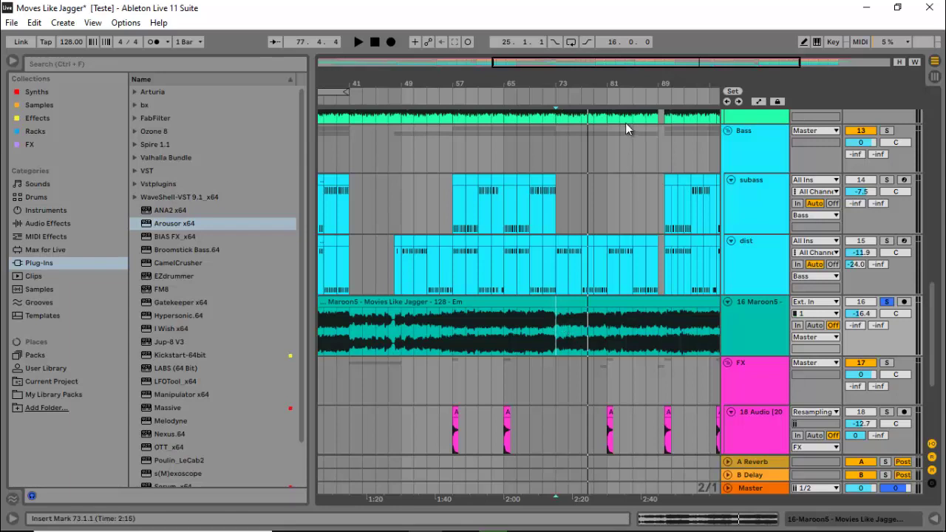
{"action": "left_click_drag", "start_coordinate": [693, 63], "coordinate": [693, 63]}
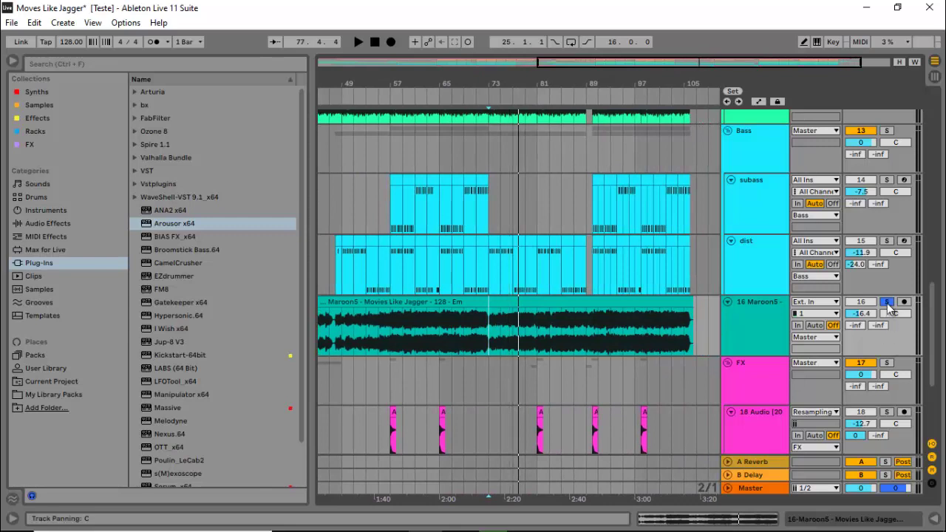
{"action": "left_click", "coordinate": [888, 304]}
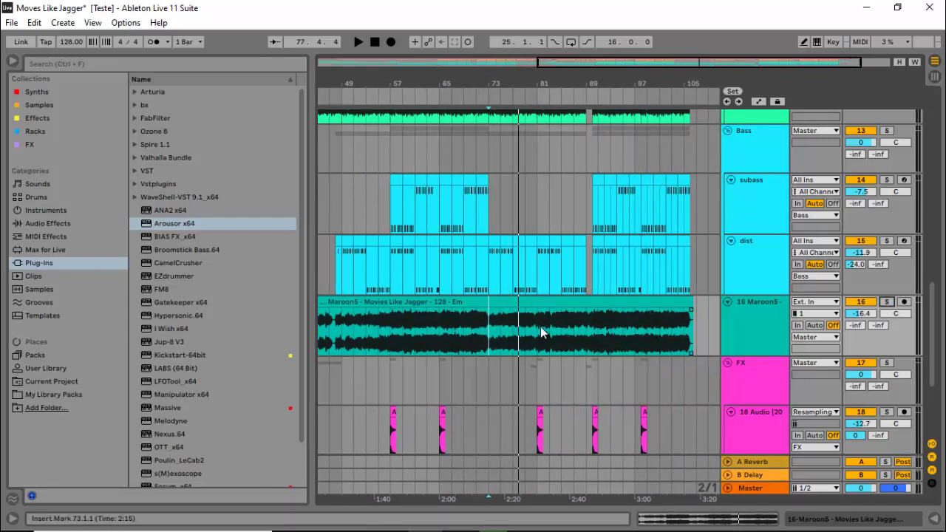
{"action": "key", "text": "space"}
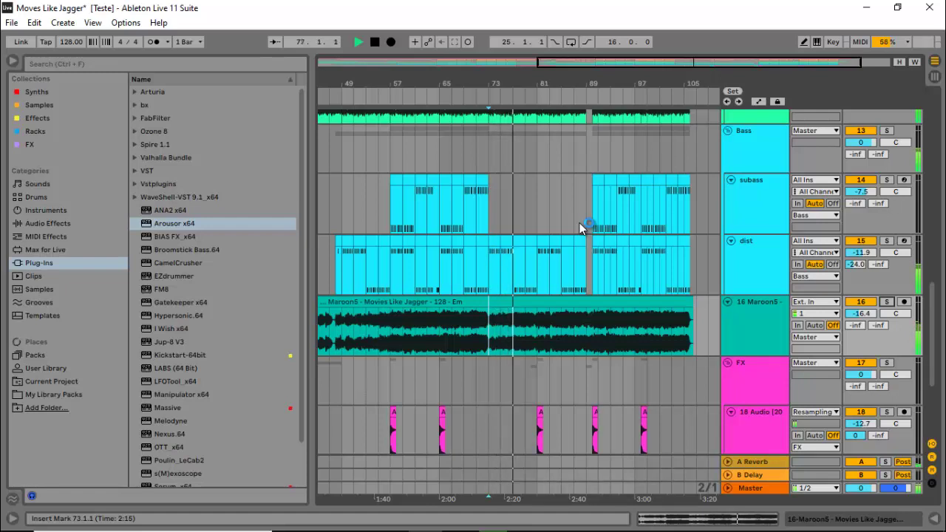
Show the automation lanes during playback, examine the guitarra track's Auto Filter frequency ramp after bar 73, and hide the lanes
{"action": "scroll", "coordinate": [583, 229], "scroll_direction": "up", "scroll_amount": 2}
{"action": "scroll", "coordinate": [589, 240], "scroll_direction": "down", "scroll_amount": 2}
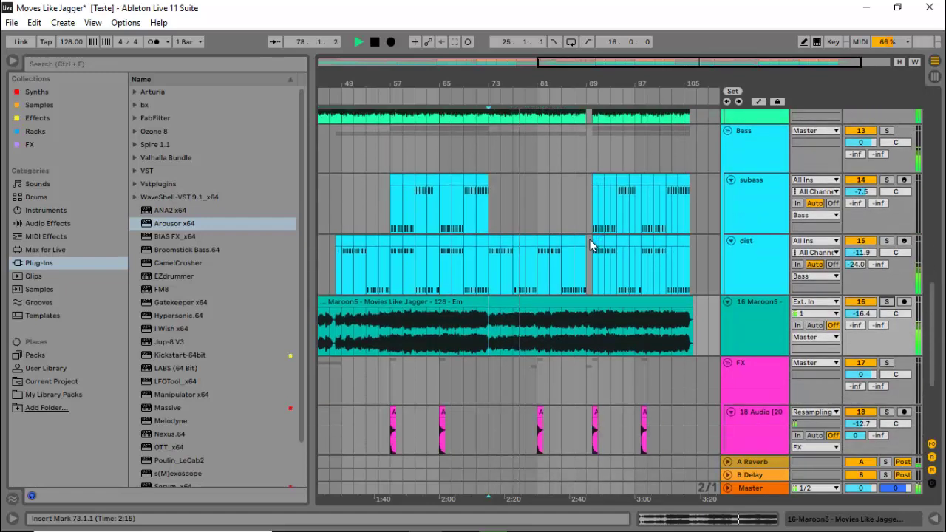
{"action": "scroll", "coordinate": [590, 243], "scroll_direction": "down", "scroll_amount": 2}
{"action": "key", "text": "a"}
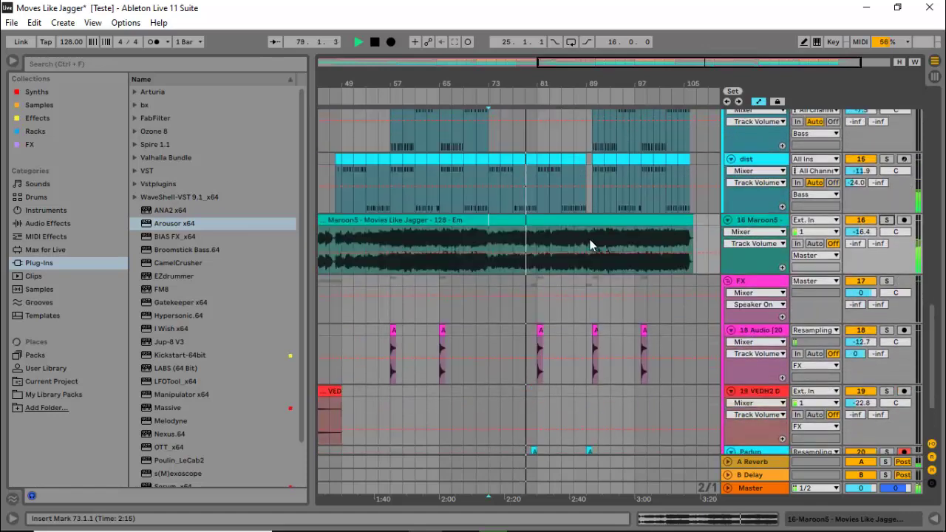
{"action": "scroll", "coordinate": [590, 242], "scroll_direction": "up", "scroll_amount": 7}
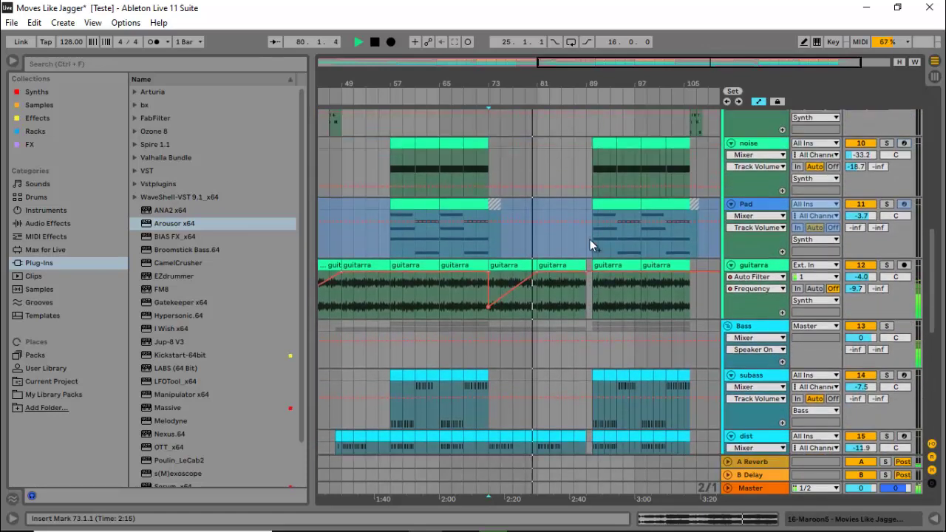
{"action": "scroll", "coordinate": [589, 239], "scroll_direction": "up", "scroll_amount": 1}
{"action": "scroll", "coordinate": [589, 240], "scroll_direction": "down", "scroll_amount": 3}
{"action": "scroll", "coordinate": [589, 240], "scroll_direction": "up", "scroll_amount": 4}
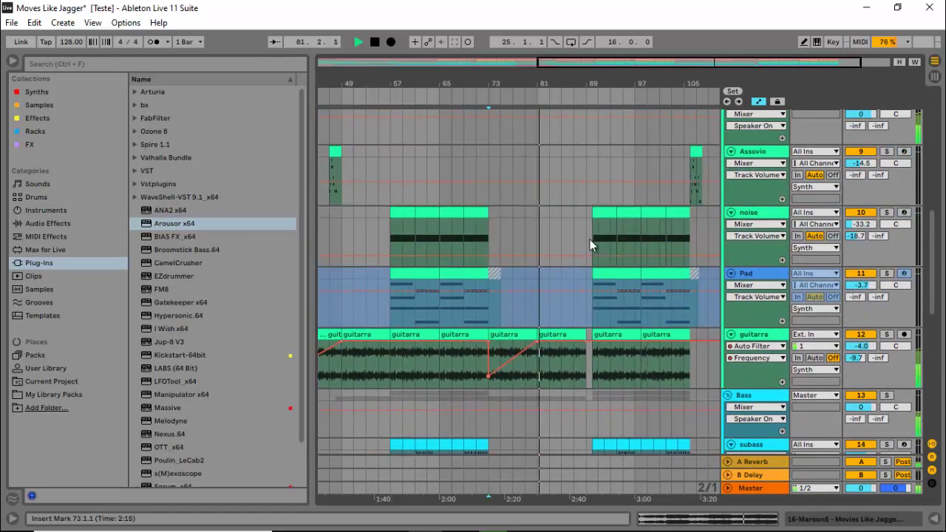
{"action": "scroll", "coordinate": [590, 239], "scroll_direction": "down", "scroll_amount": 1}
{"action": "key", "text": "a"}
Examine the bass, acapella and FX tracks while the arrangement plays toward bar 89, and stop playback
{"action": "scroll", "coordinate": [590, 240], "scroll_direction": "down", "scroll_amount": 2}
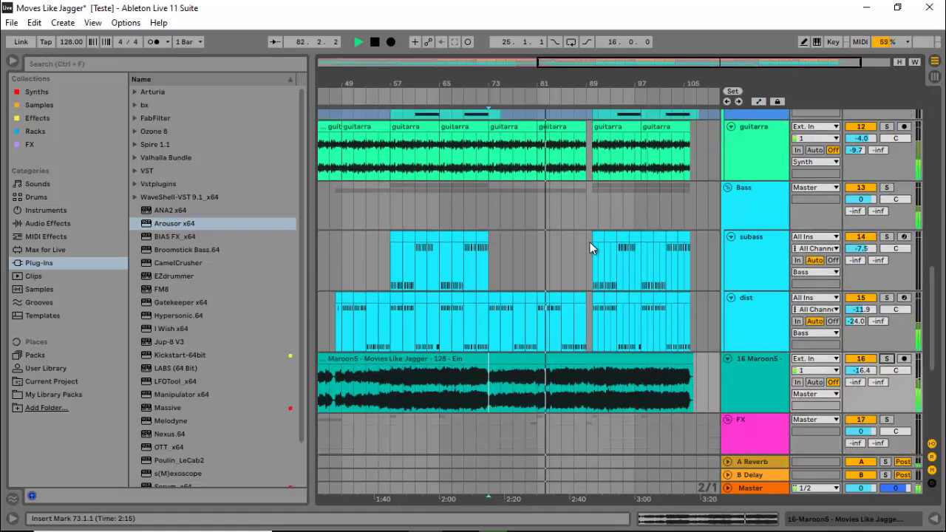
{"action": "scroll", "coordinate": [589, 244], "scroll_direction": "down", "scroll_amount": 4}
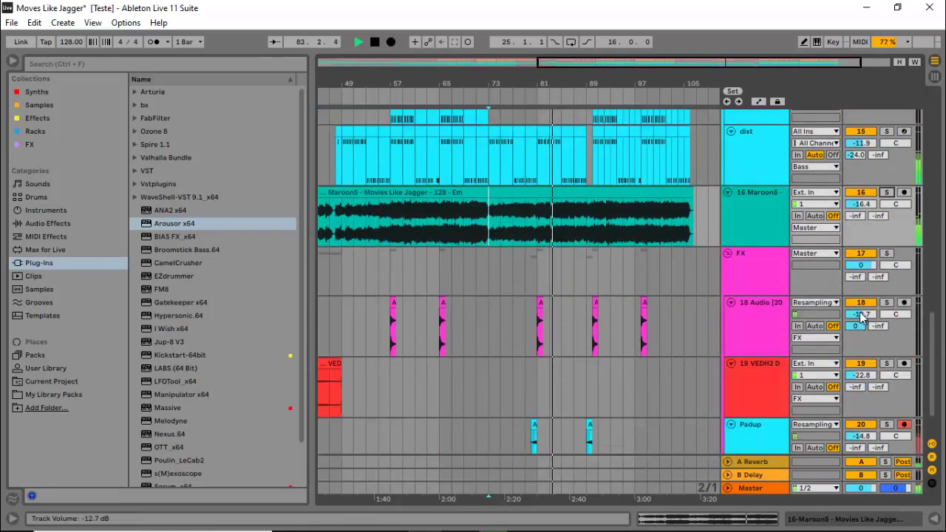
{"action": "scroll", "coordinate": [749, 262], "scroll_direction": "up", "scroll_amount": 2}
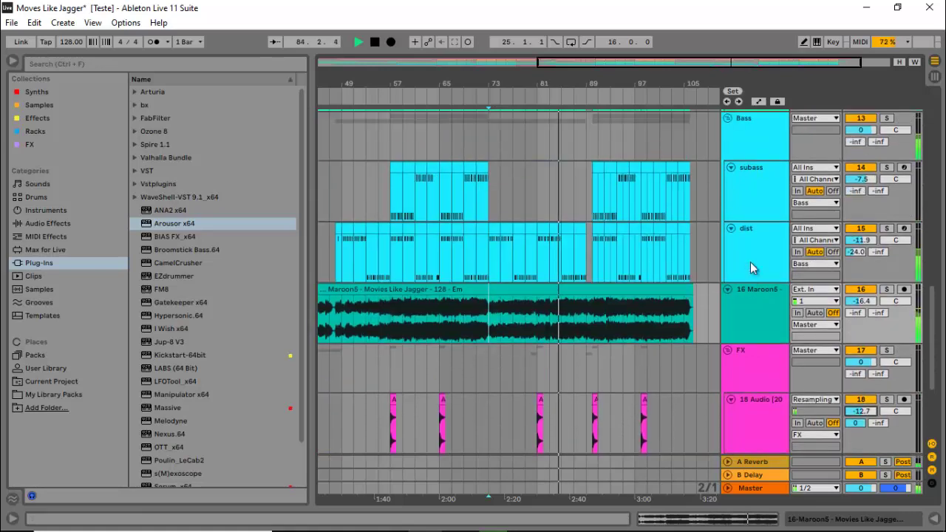
{"action": "scroll", "coordinate": [750, 261], "scroll_direction": "up", "scroll_amount": 5}
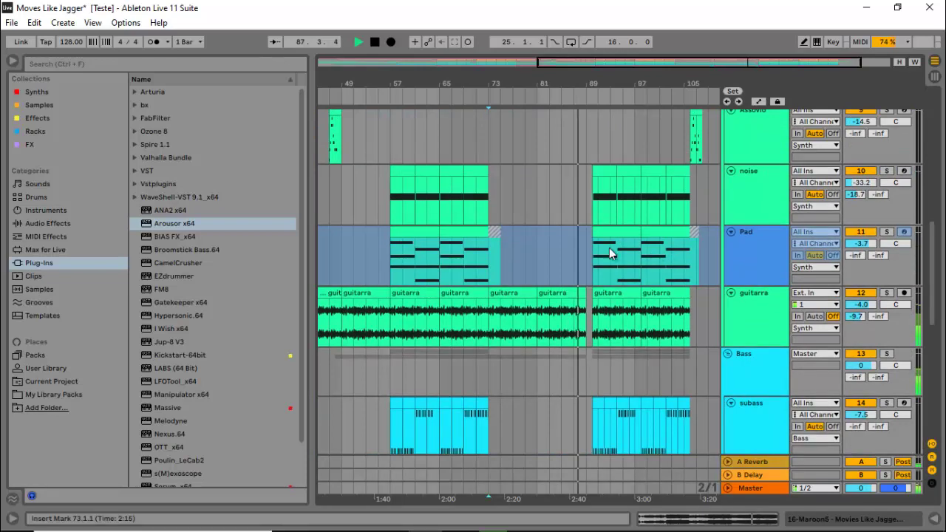
{"action": "key", "text": "space"}
Place the insert marker at bar 89, solo the reference track and play it to bar 93
{"action": "left_click", "coordinate": [592, 268]}
{"action": "scroll", "coordinate": [581, 235], "scroll_direction": "up", "scroll_amount": 8}
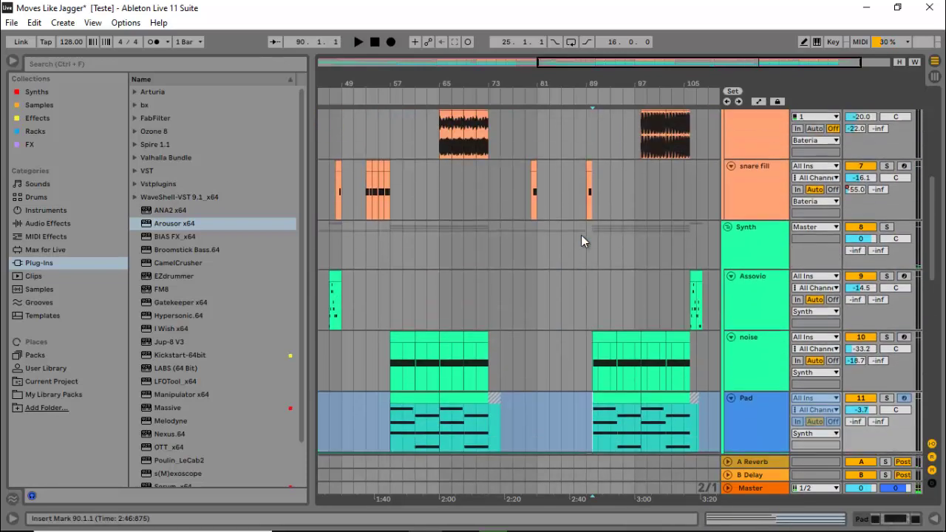
{"action": "scroll", "coordinate": [581, 234], "scroll_direction": "up", "scroll_amount": 1}
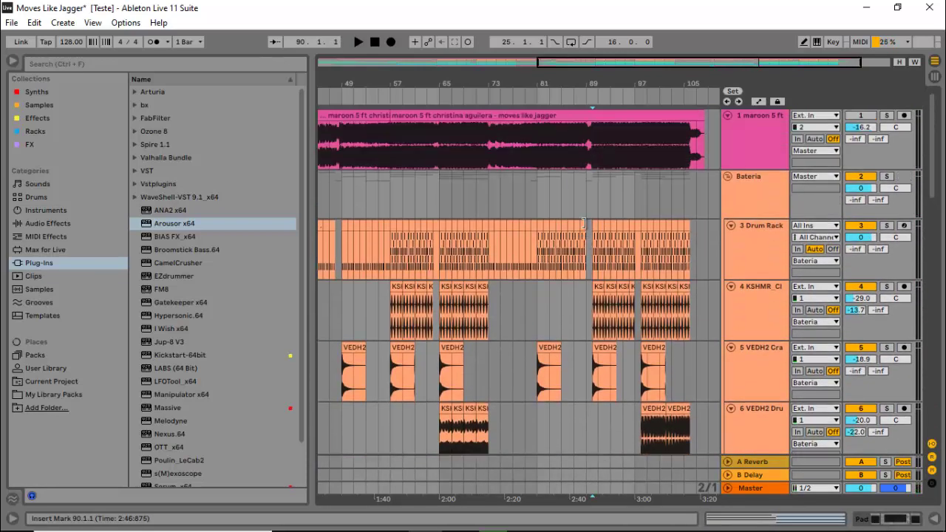
{"action": "left_click", "coordinate": [586, 150]}
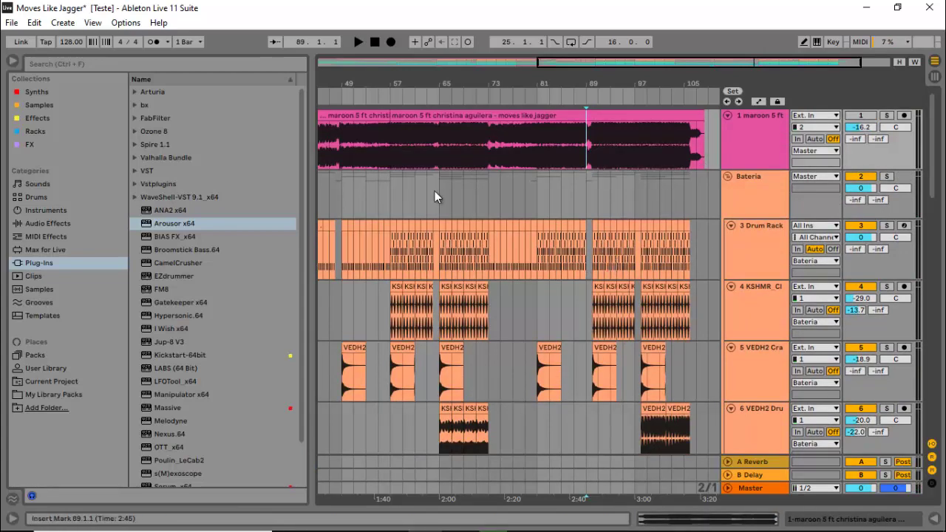
{"action": "scroll", "coordinate": [637, 259], "scroll_direction": "down", "scroll_amount": 3}
{"action": "scroll", "coordinate": [638, 256], "scroll_direction": "up", "scroll_amount": 3}
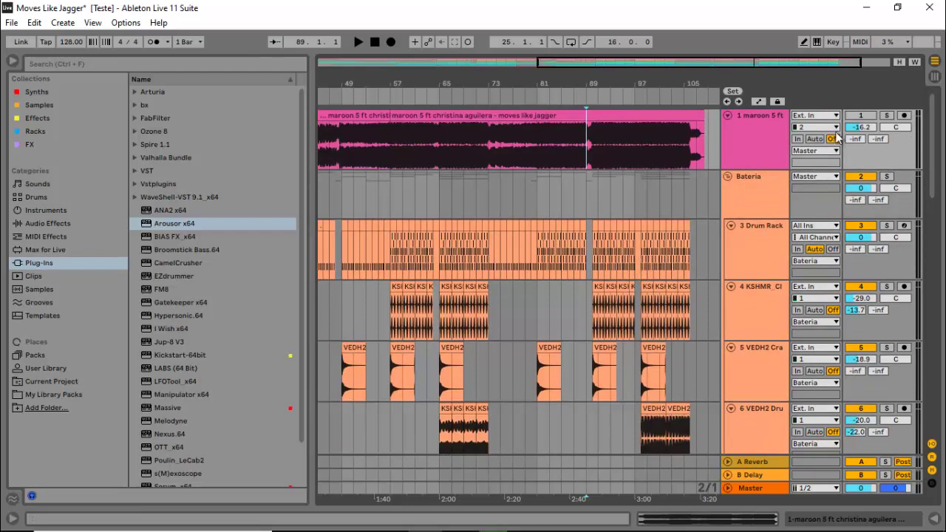
{"action": "left_click", "coordinate": [887, 115]}
{"action": "key", "text": "space"}
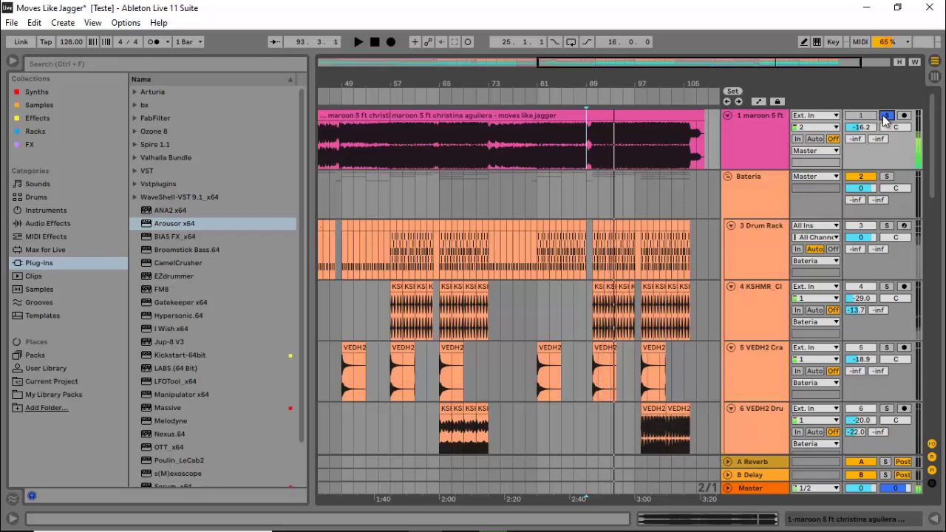
{"action": "key", "text": "space"}
Solo the Maroon5 acapella track and play it from bar 91 to bar 92
{"action": "scroll", "coordinate": [683, 270], "scroll_direction": "down", "scroll_amount": 1}
{"action": "scroll", "coordinate": [681, 271], "scroll_direction": "down", "scroll_amount": 15}
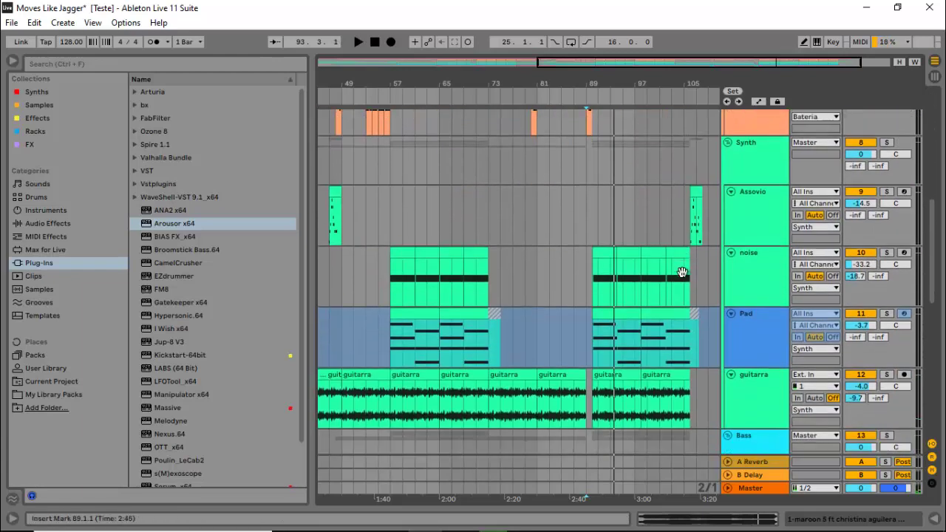
{"action": "left_click", "coordinate": [597, 291]}
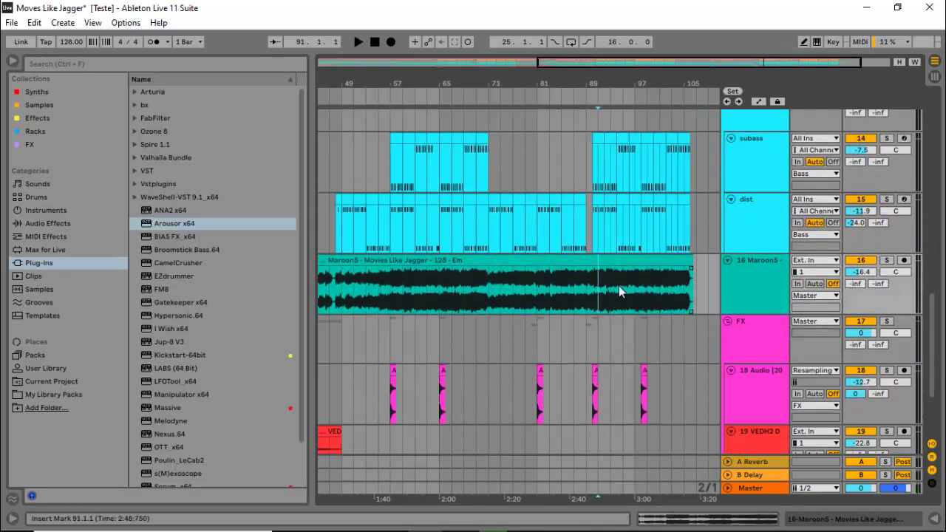
{"action": "left_click", "coordinate": [887, 260]}
{"action": "key", "text": "space"}
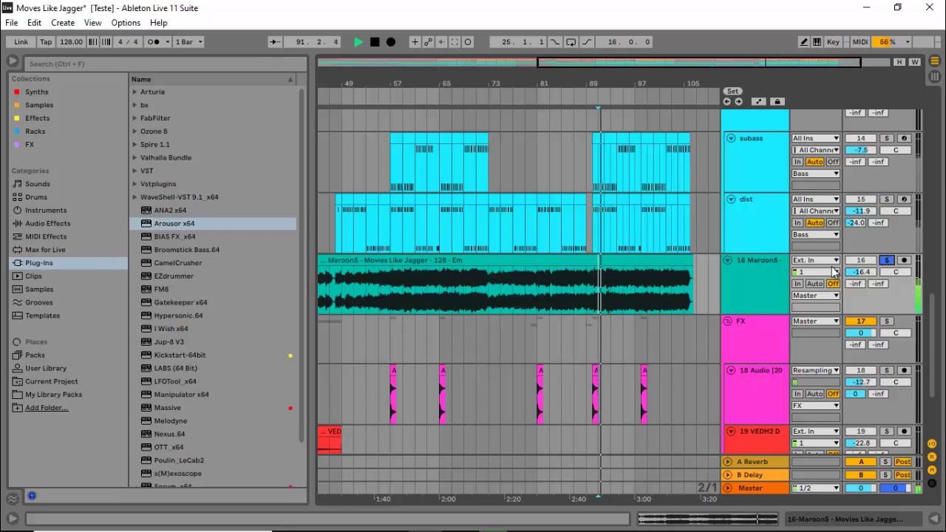
{"action": "key", "text": "space"}
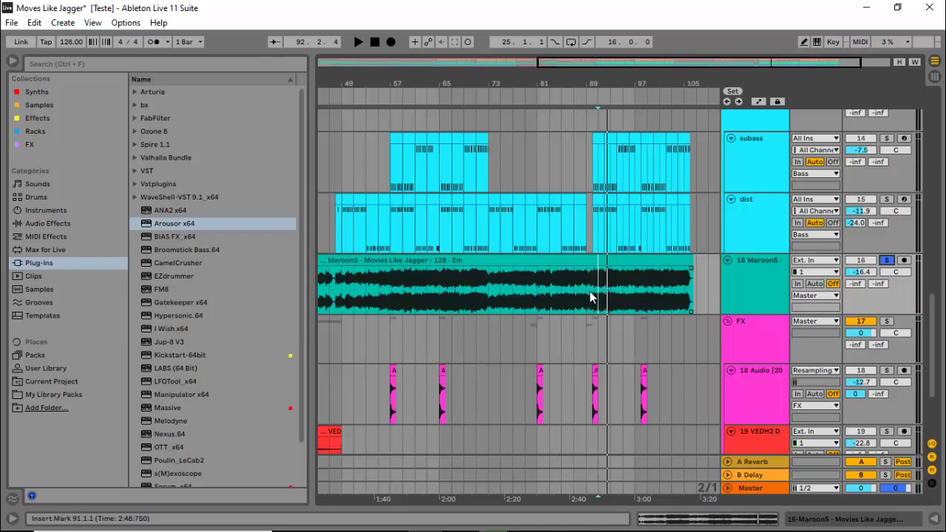
Place the insert marker at bar 89, unsolo the acapella track and play the full arrangement
{"action": "left_click_drag", "start_coordinate": [755, 62], "coordinate": [656, 217]}
{"action": "left_click", "coordinate": [507, 282]}
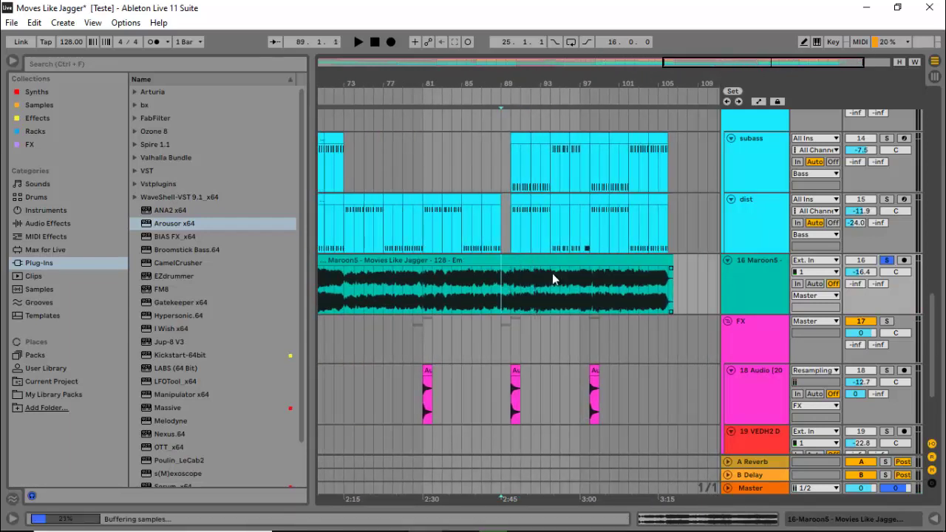
{"action": "left_click", "coordinate": [885, 260]}
{"action": "key", "text": "space"}
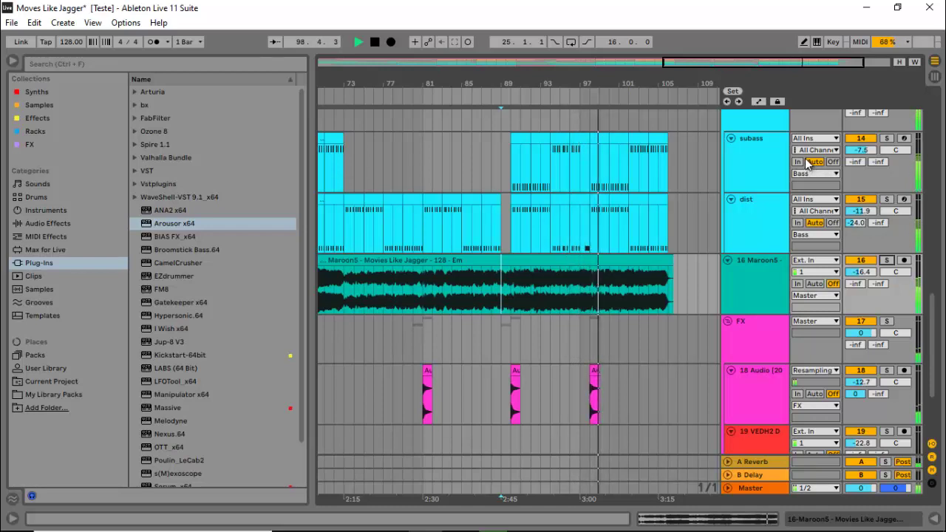
Examine the drum, synth and bass tracks while the arrangement plays to bar 107, stop playback and show the whole song
{"action": "scroll", "coordinate": [664, 191], "scroll_direction": "up", "scroll_amount": 8}
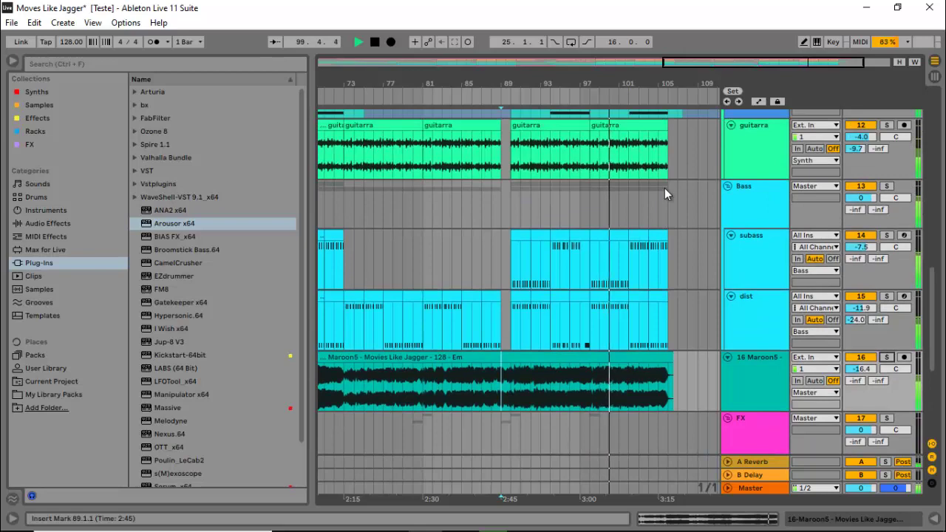
{"action": "scroll", "coordinate": [665, 194], "scroll_direction": "up", "scroll_amount": 8}
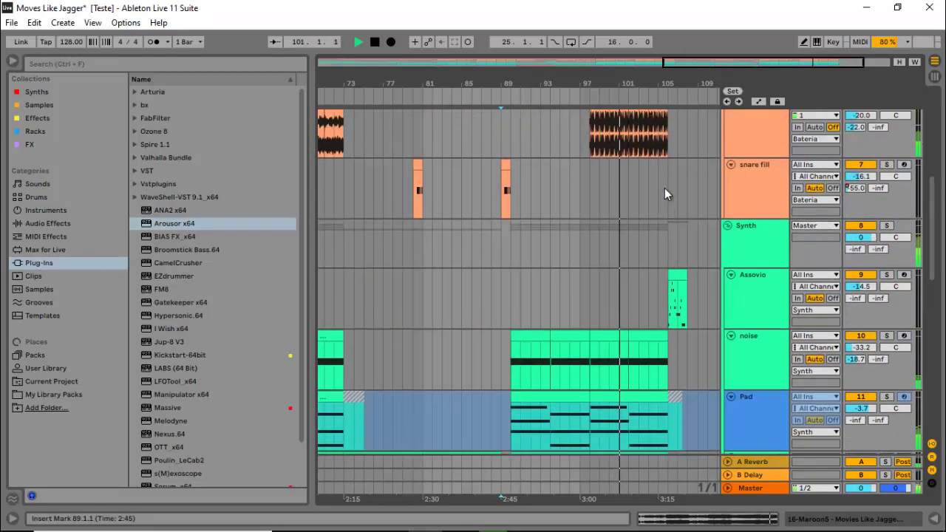
{"action": "scroll", "coordinate": [664, 189], "scroll_direction": "up", "scroll_amount": 5}
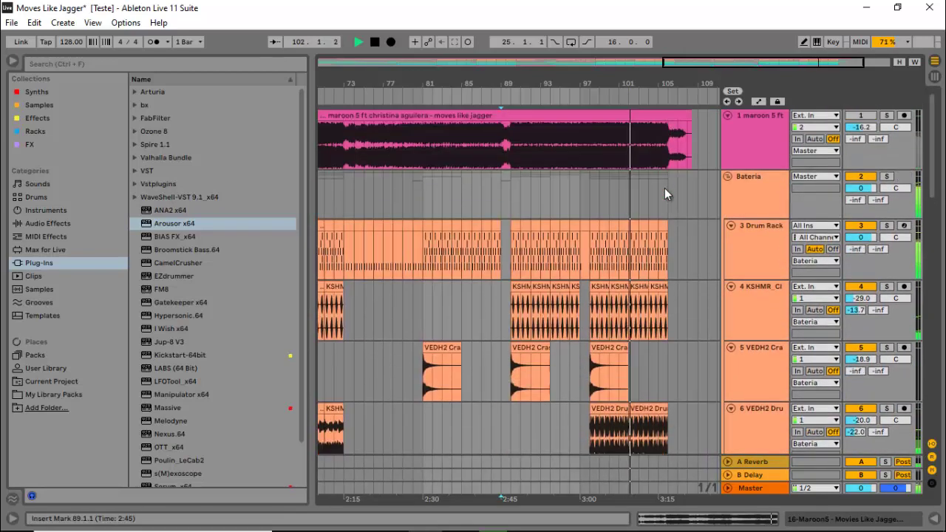
{"action": "scroll", "coordinate": [661, 192], "scroll_direction": "down", "scroll_amount": 10}
{"action": "scroll", "coordinate": [658, 210], "scroll_direction": "down", "scroll_amount": 10}
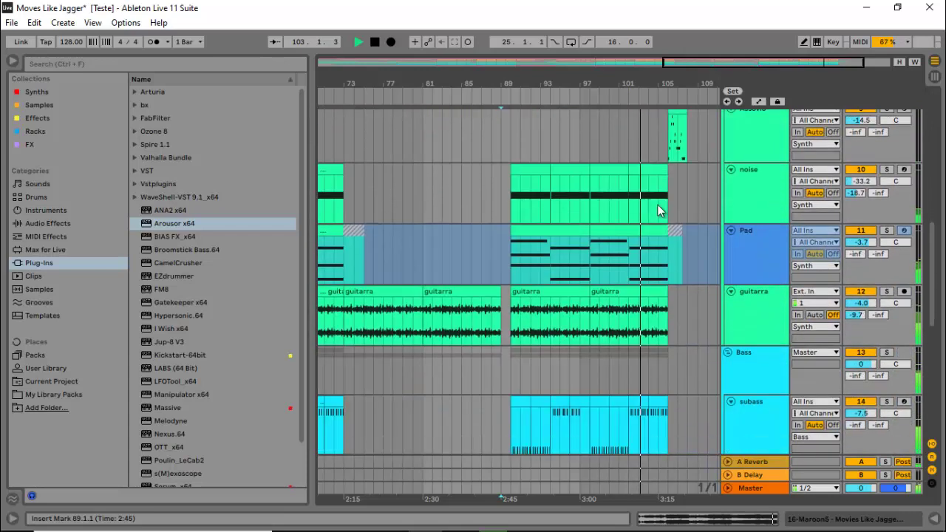
{"action": "scroll", "coordinate": [657, 205], "scroll_direction": "down", "scroll_amount": 3}
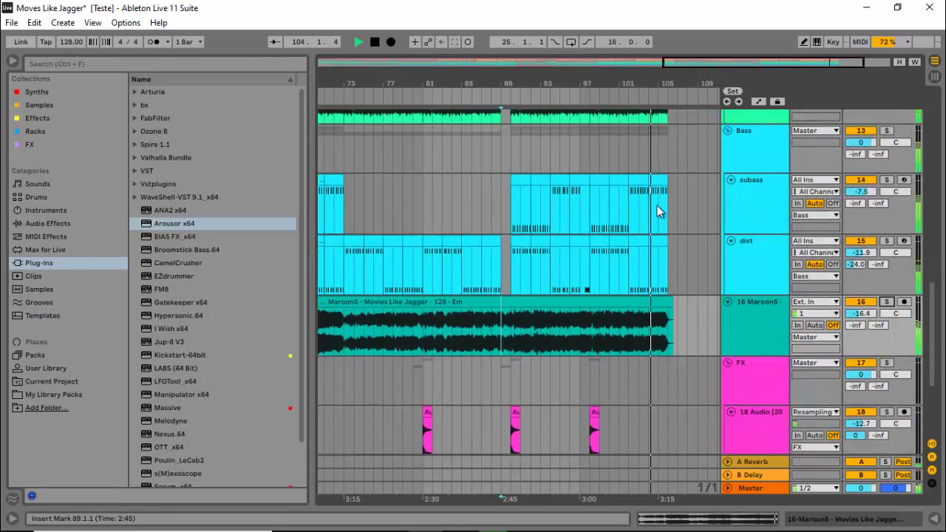
{"action": "scroll", "coordinate": [656, 206], "scroll_direction": "up", "scroll_amount": 5}
{"action": "scroll", "coordinate": [657, 205], "scroll_direction": "up", "scroll_amount": 5}
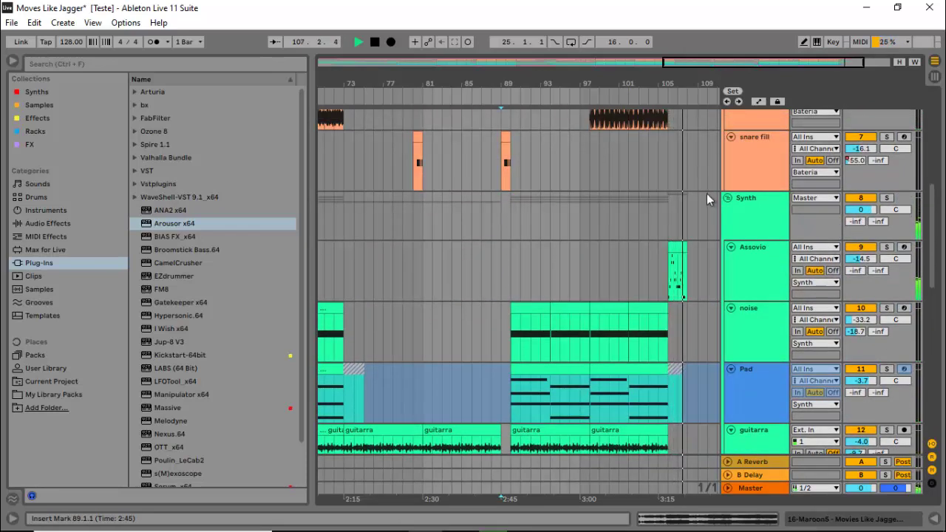
{"action": "key", "text": "space"}
{"action": "double_click", "coordinate": [700, 67]}
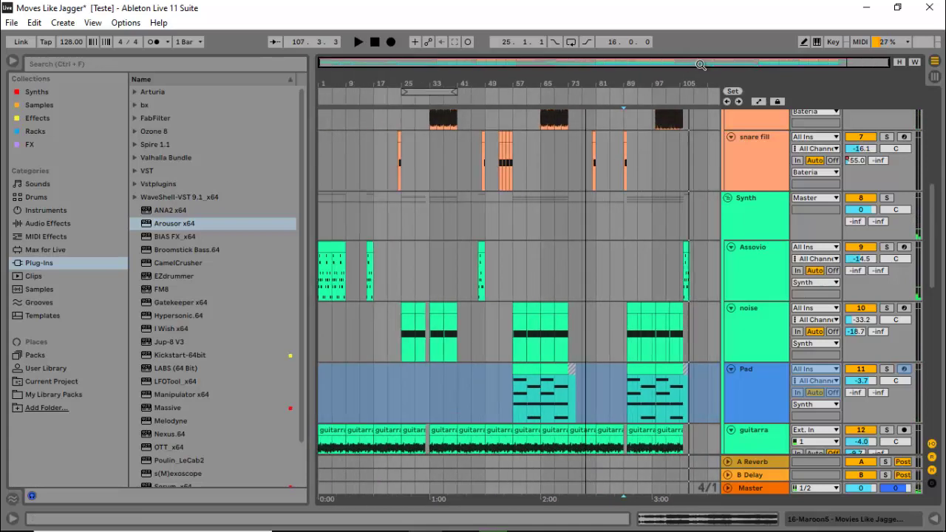
Place the insert marker at bar 57, solo the subass track and play it
{"action": "scroll", "coordinate": [413, 223], "scroll_direction": "down", "scroll_amount": 5}
{"action": "scroll", "coordinate": [413, 223], "scroll_direction": "down", "scroll_amount": 2}
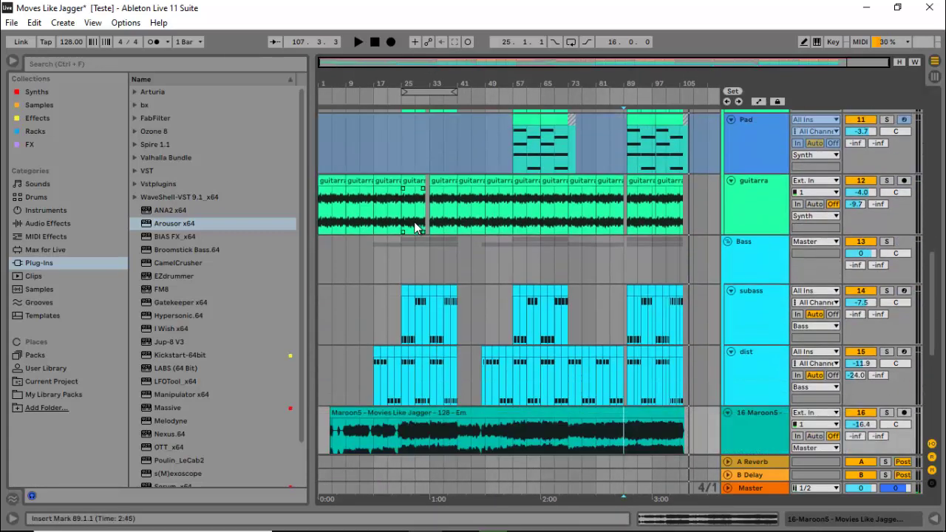
{"action": "scroll", "coordinate": [416, 227], "scroll_direction": "up", "scroll_amount": 5}
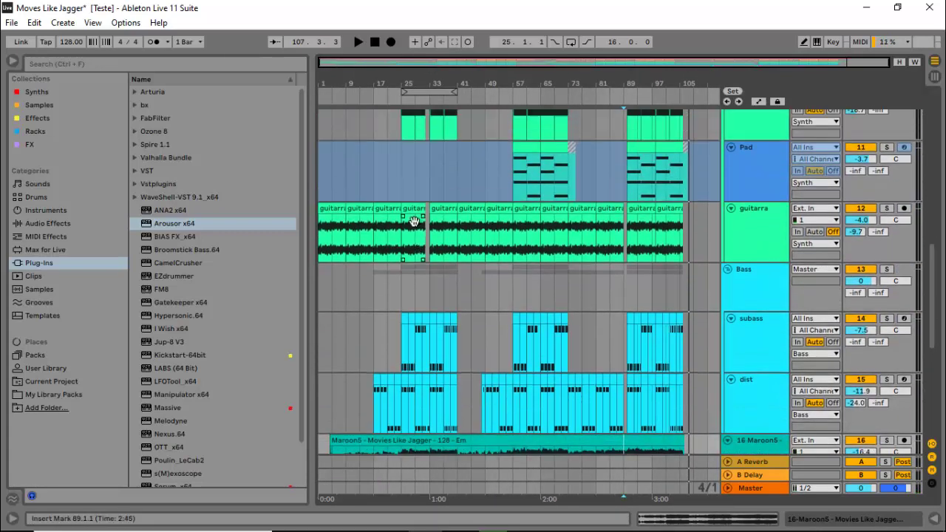
{"action": "scroll", "coordinate": [416, 228], "scroll_direction": "down", "scroll_amount": 6}
{"action": "left_click", "coordinate": [512, 293]}
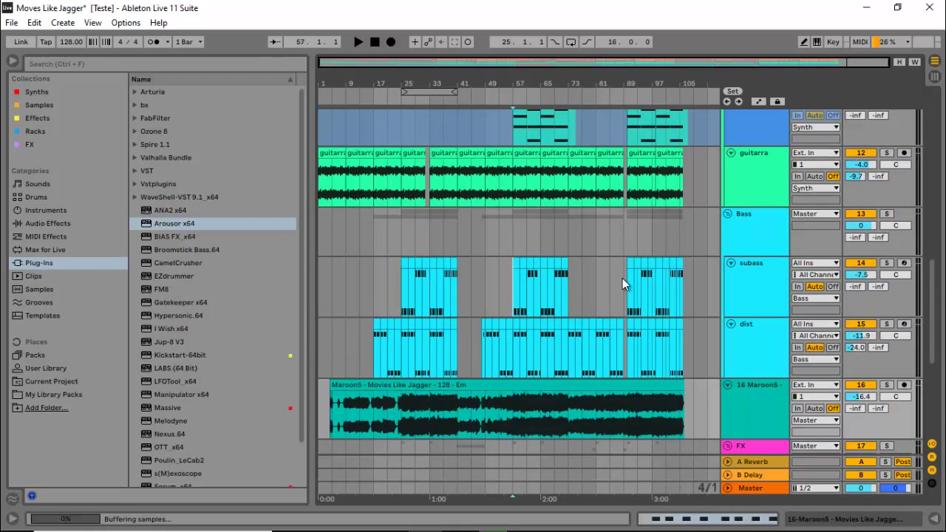
{"action": "left_click", "coordinate": [887, 263]}
{"action": "key", "text": "space"}
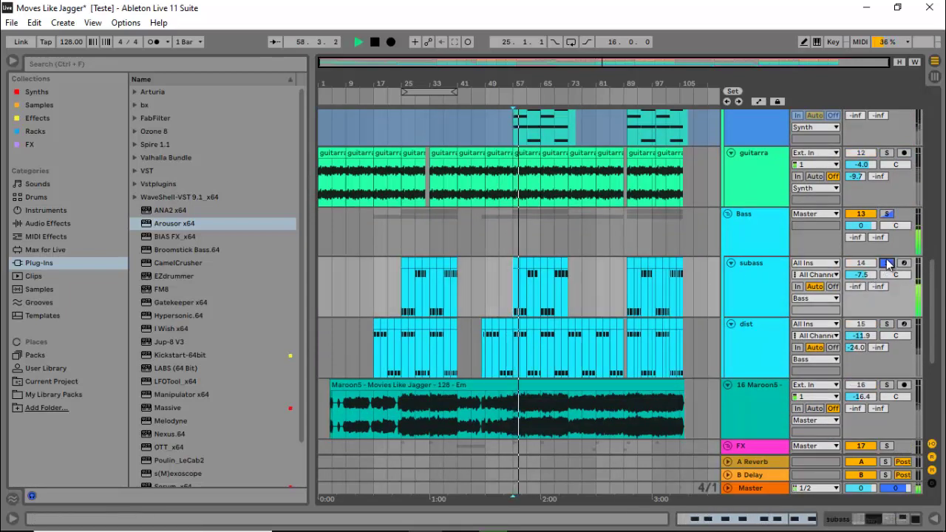
Unsolo the subass track, lower its volume to -9.7 dB during full playback and stop the song
{"action": "left_click", "coordinate": [886, 263]}
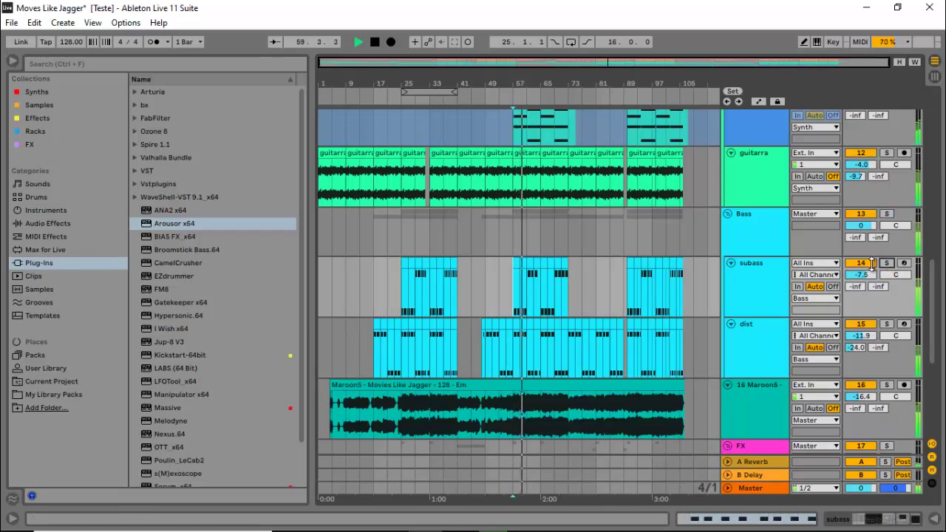
{"action": "left_click_drag", "start_coordinate": [862, 276], "coordinate": [865, 283]}
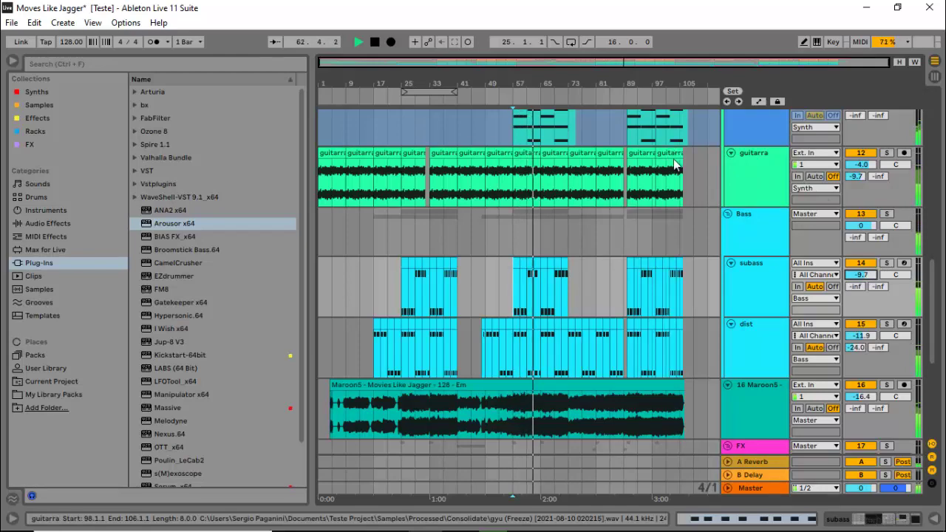
{"action": "key", "text": "space"}
Fold the Bateria, Synth and Bass group tracks in the arrangement
{"action": "scroll", "coordinate": [489, 329], "scroll_direction": "up", "scroll_amount": 10}
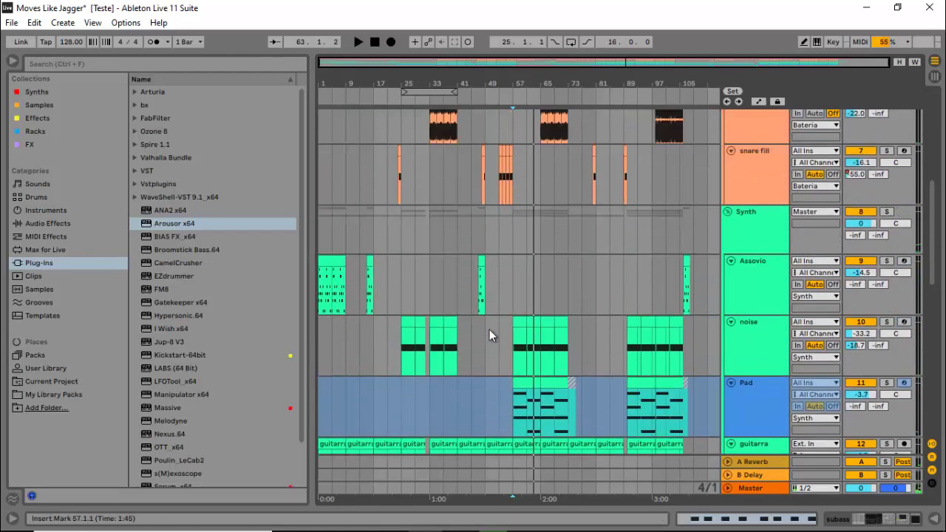
{"action": "scroll", "coordinate": [489, 329], "scroll_direction": "up", "scroll_amount": 5}
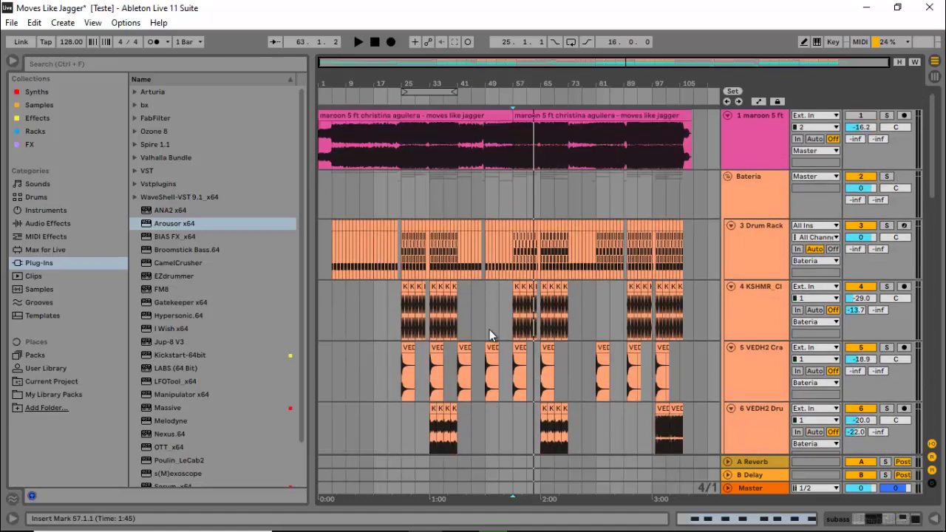
{"action": "left_click", "coordinate": [727, 177]}
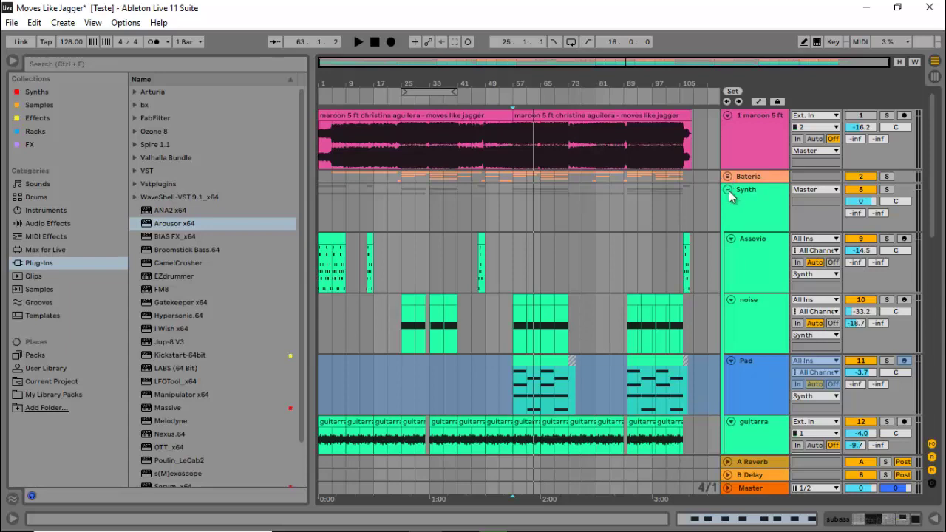
{"action": "left_click", "coordinate": [728, 192]}
{"action": "left_click", "coordinate": [728, 203]}
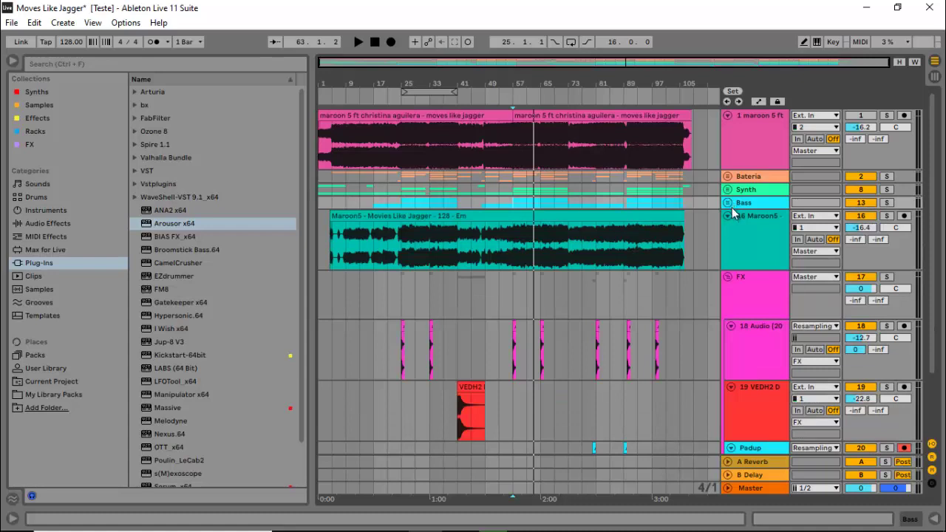
Unfold the Bass and Synth groups, examine their tracks alongside the reference and acapella, and fold both groups again
{"action": "left_click", "coordinate": [727, 203]}
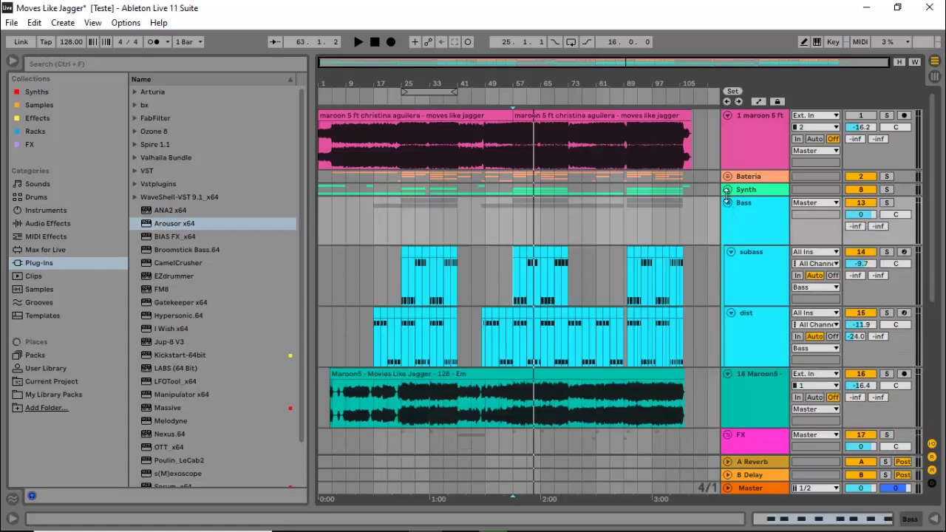
{"action": "left_click", "coordinate": [728, 191]}
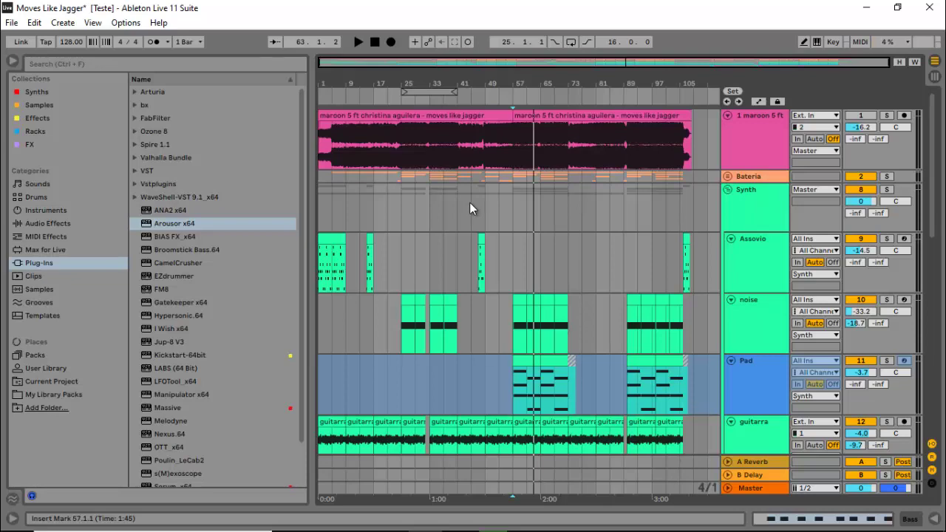
{"action": "scroll", "coordinate": [411, 243], "scroll_direction": "down", "scroll_amount": 6}
{"action": "scroll", "coordinate": [412, 248], "scroll_direction": "down", "scroll_amount": 8}
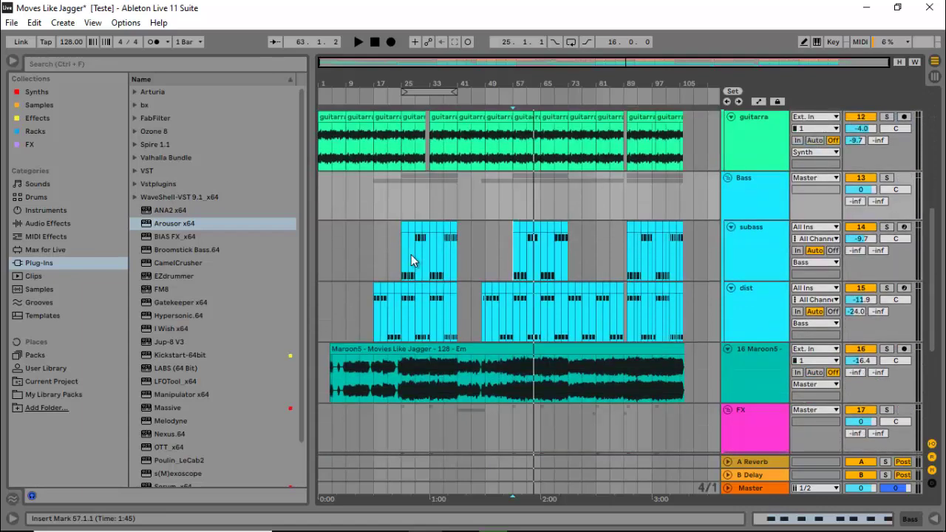
{"action": "scroll", "coordinate": [411, 255], "scroll_direction": "up", "scroll_amount": 15}
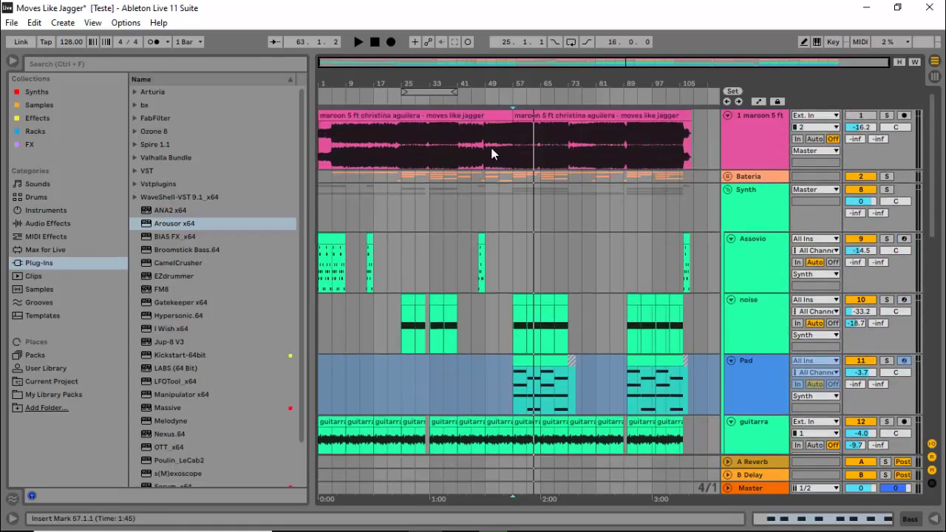
{"action": "left_click_drag", "start_coordinate": [484, 57], "coordinate": [485, 62]}
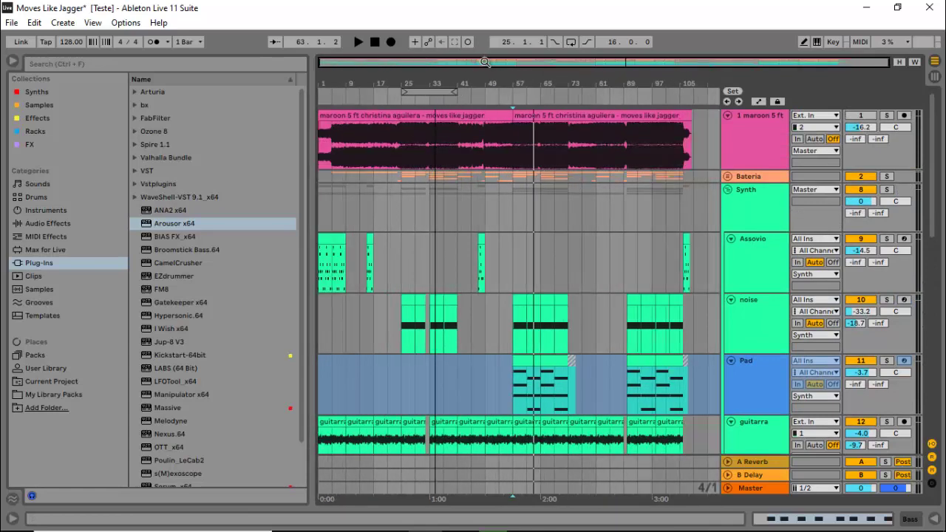
{"action": "scroll", "coordinate": [422, 256], "scroll_direction": "down", "scroll_amount": 10}
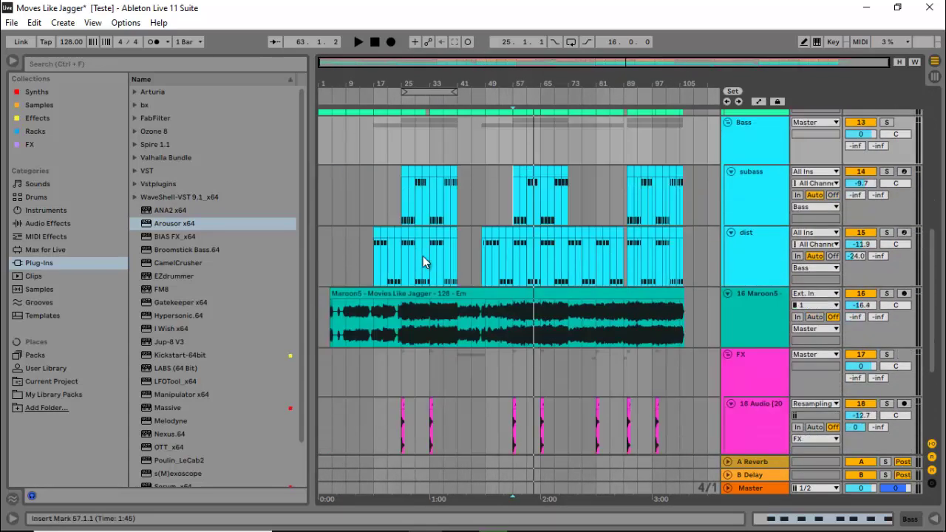
{"action": "scroll", "coordinate": [423, 255], "scroll_direction": "up", "scroll_amount": 10}
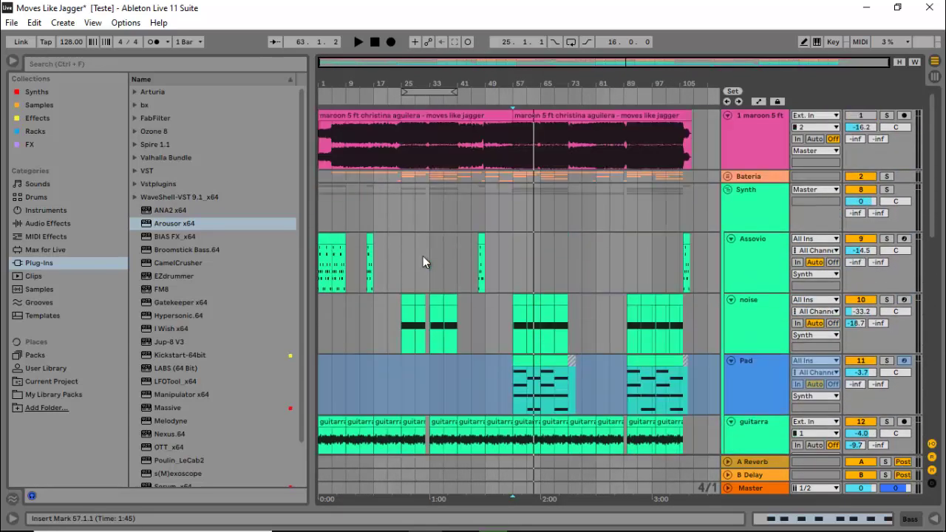
{"action": "left_click", "coordinate": [728, 189]}
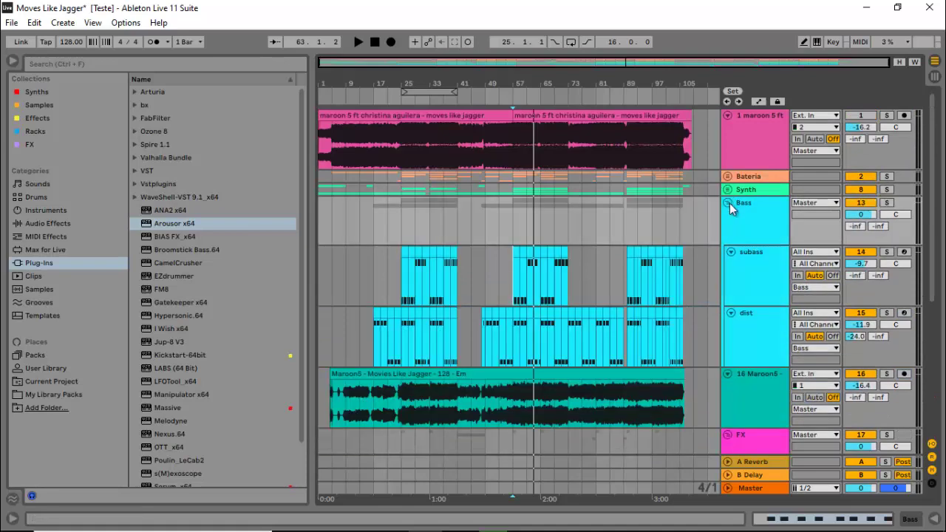
{"action": "left_click", "coordinate": [728, 203]}
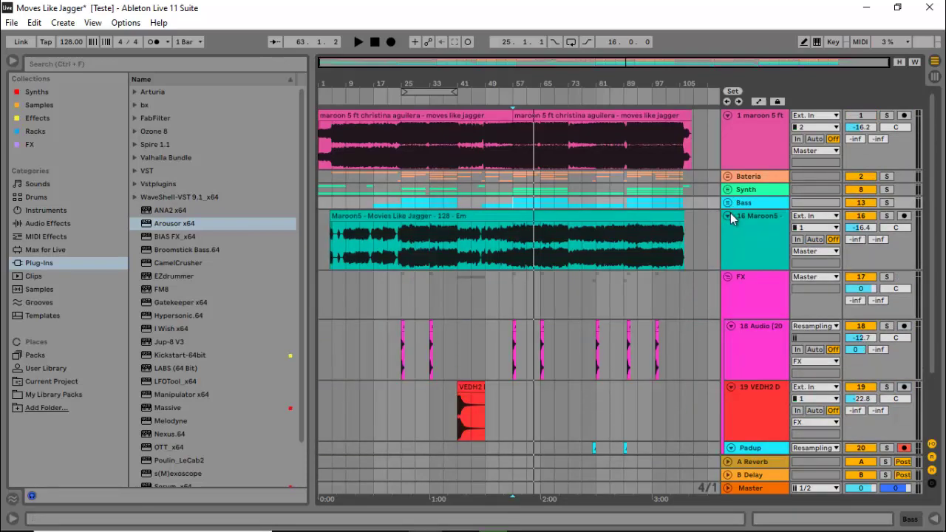